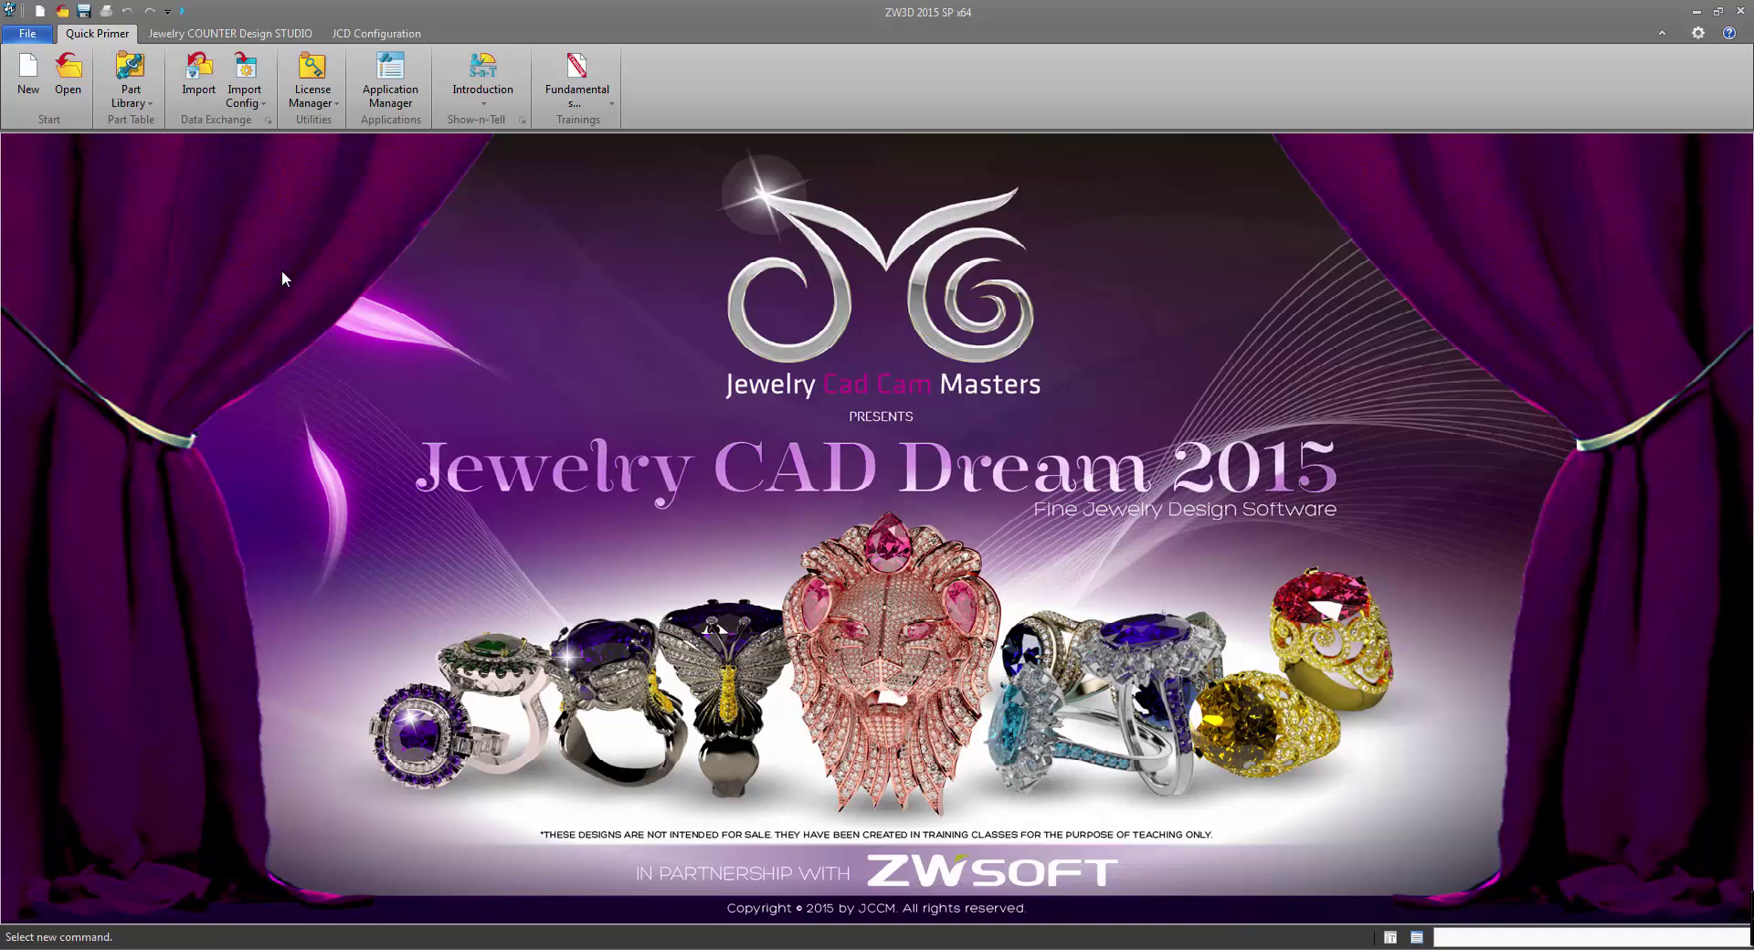
Create a new part file named Part007.Z3 from the Generic template
{"action": "left_click", "coordinate": [28, 73]}
{"action": "left_click", "coordinate": [801, 598]}
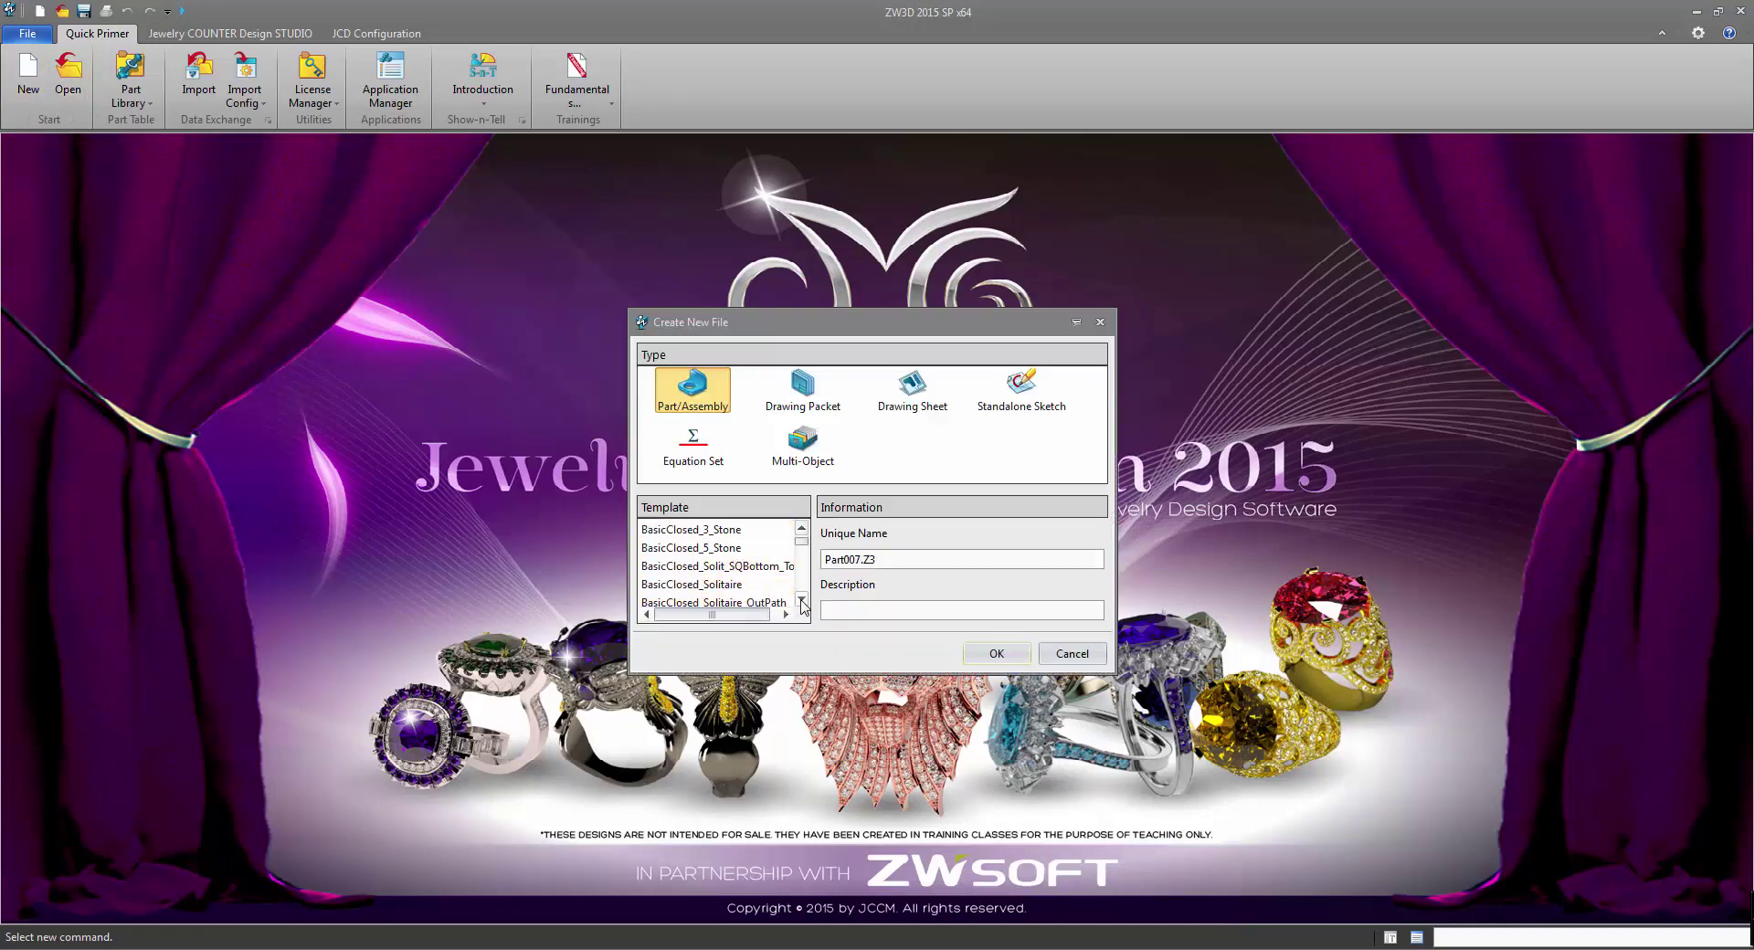
{"action": "scroll", "coordinate": [801, 598], "scroll_direction": "down", "scroll_amount": 8}
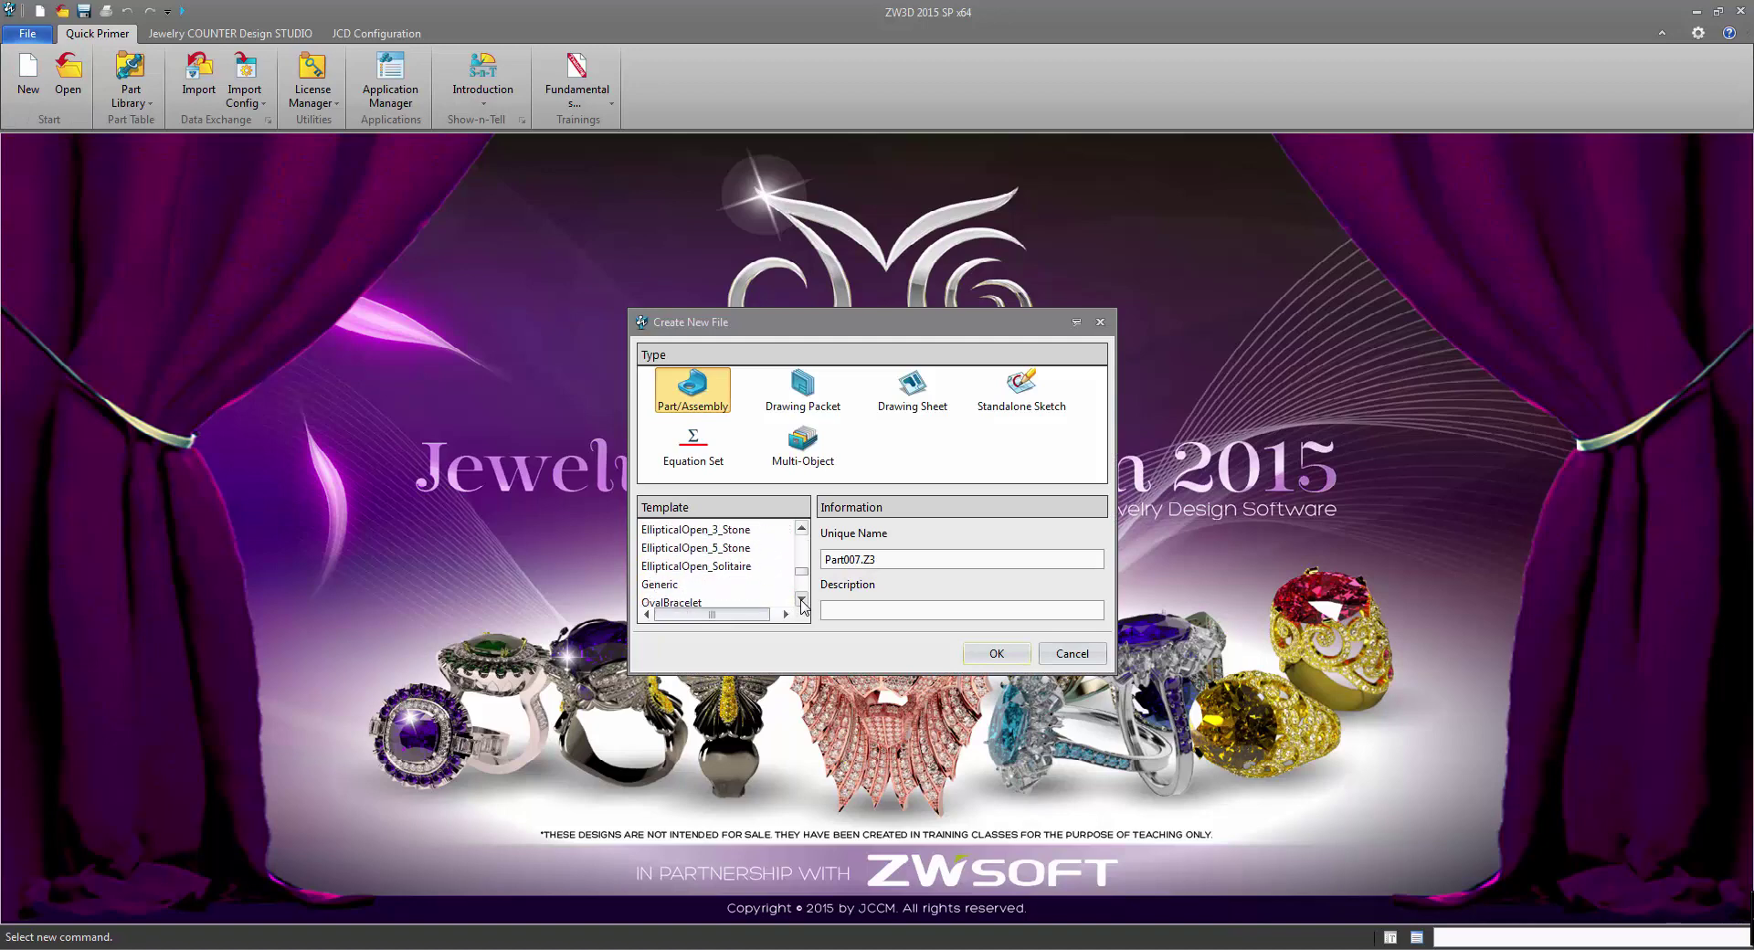
{"action": "left_click", "coordinate": [751, 574]}
{"action": "left_click", "coordinate": [999, 654]}
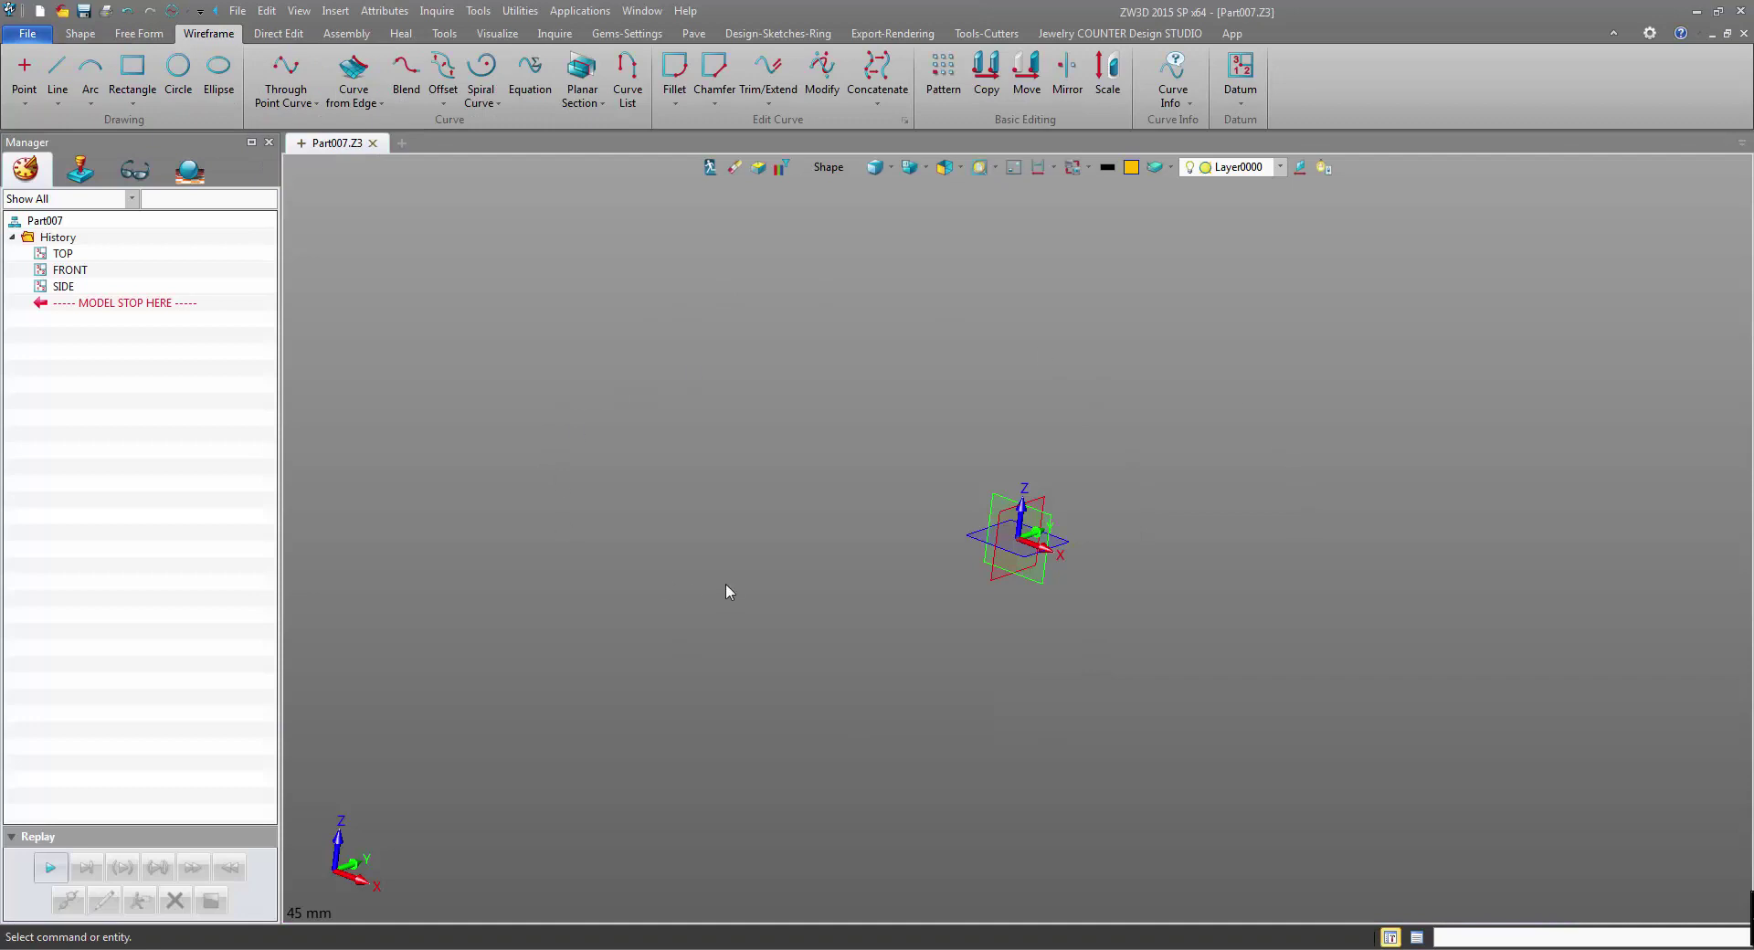
Create a block with length, width and height of 10 near the origin, setting the pick filter to All
{"action": "left_click", "coordinate": [71, 36]}
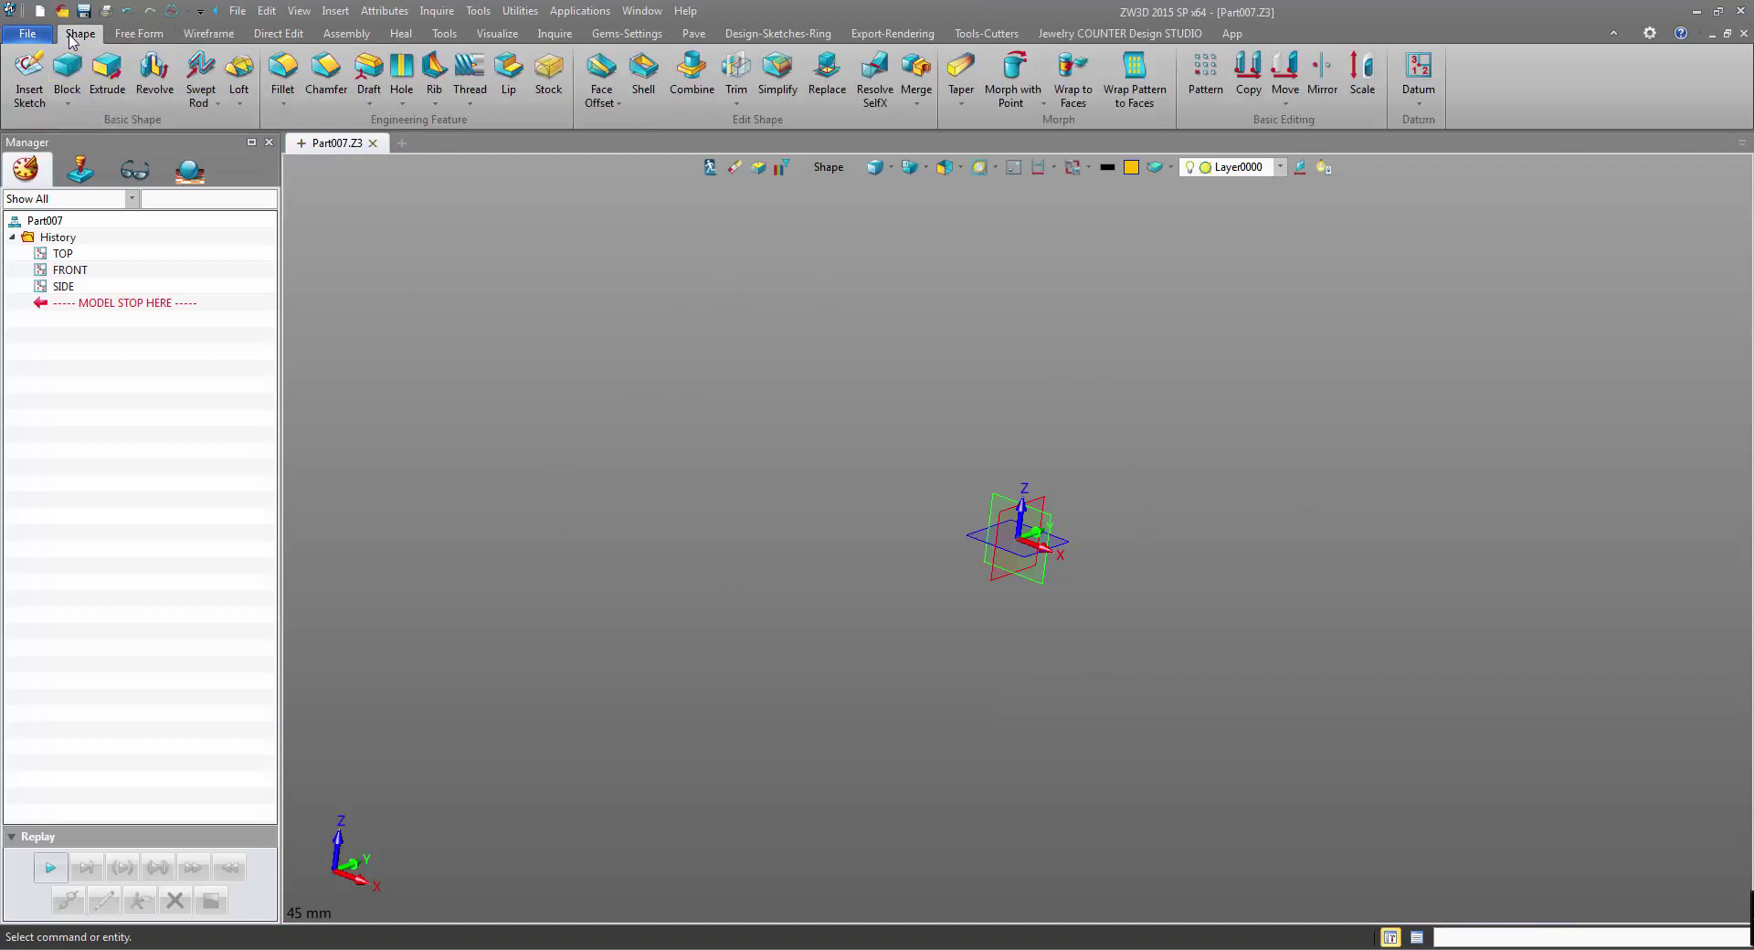
{"action": "left_click", "coordinate": [66, 68]}
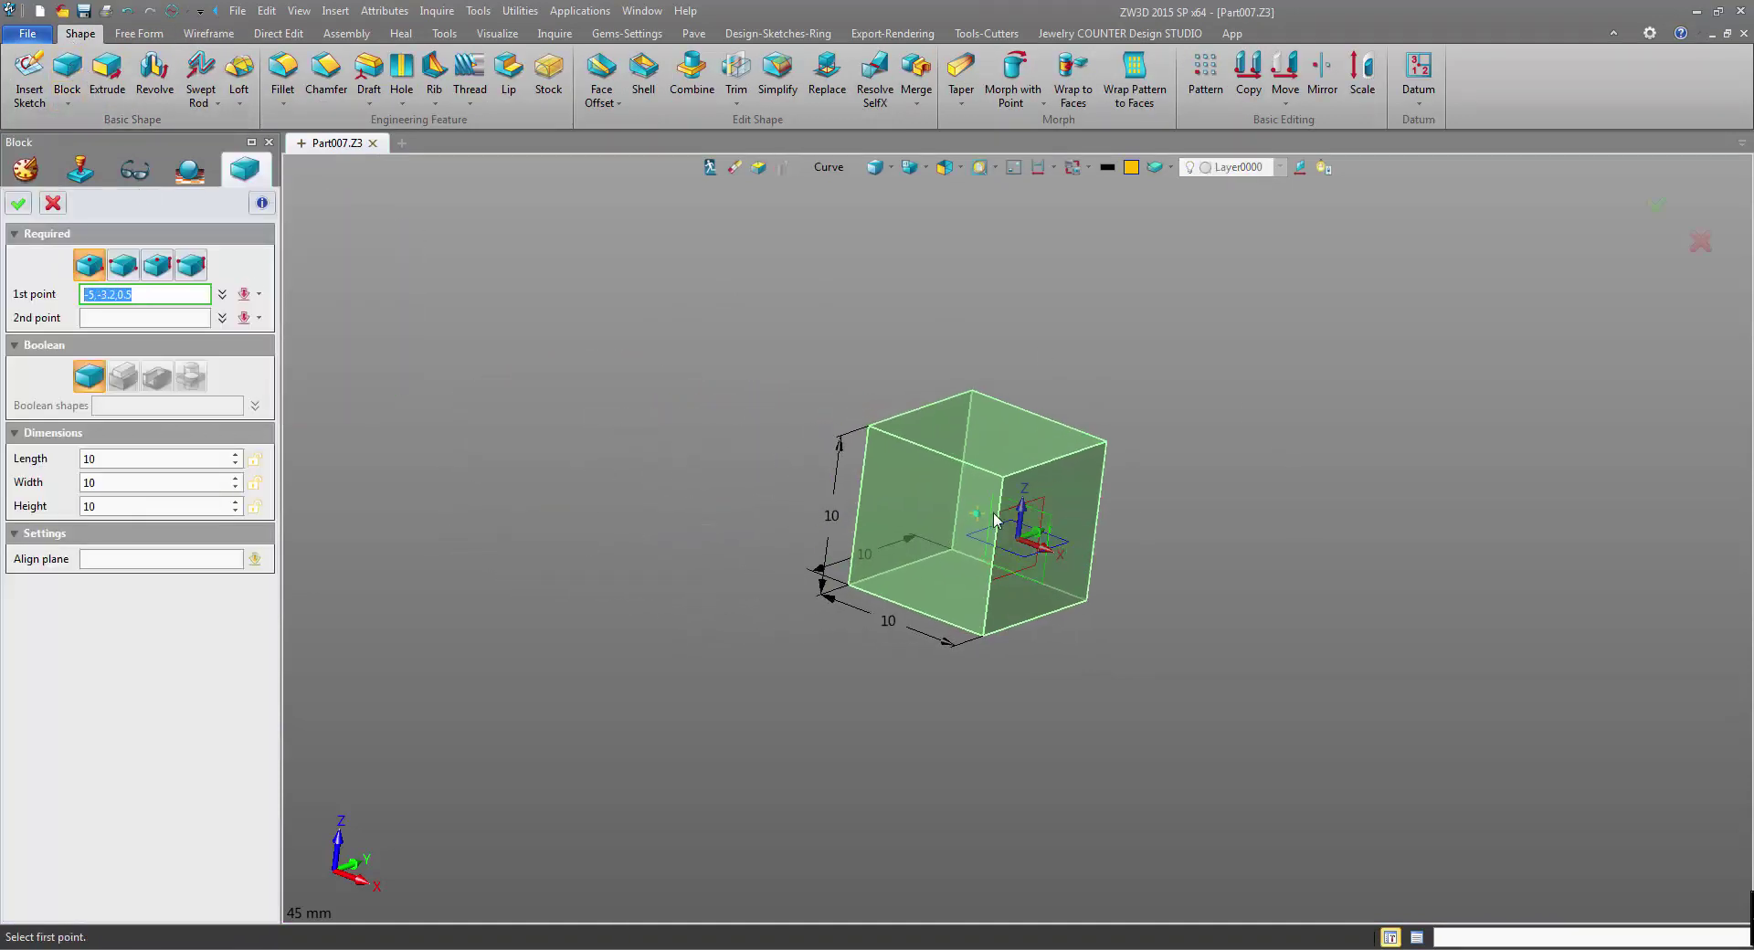
{"action": "left_click", "coordinate": [829, 166]}
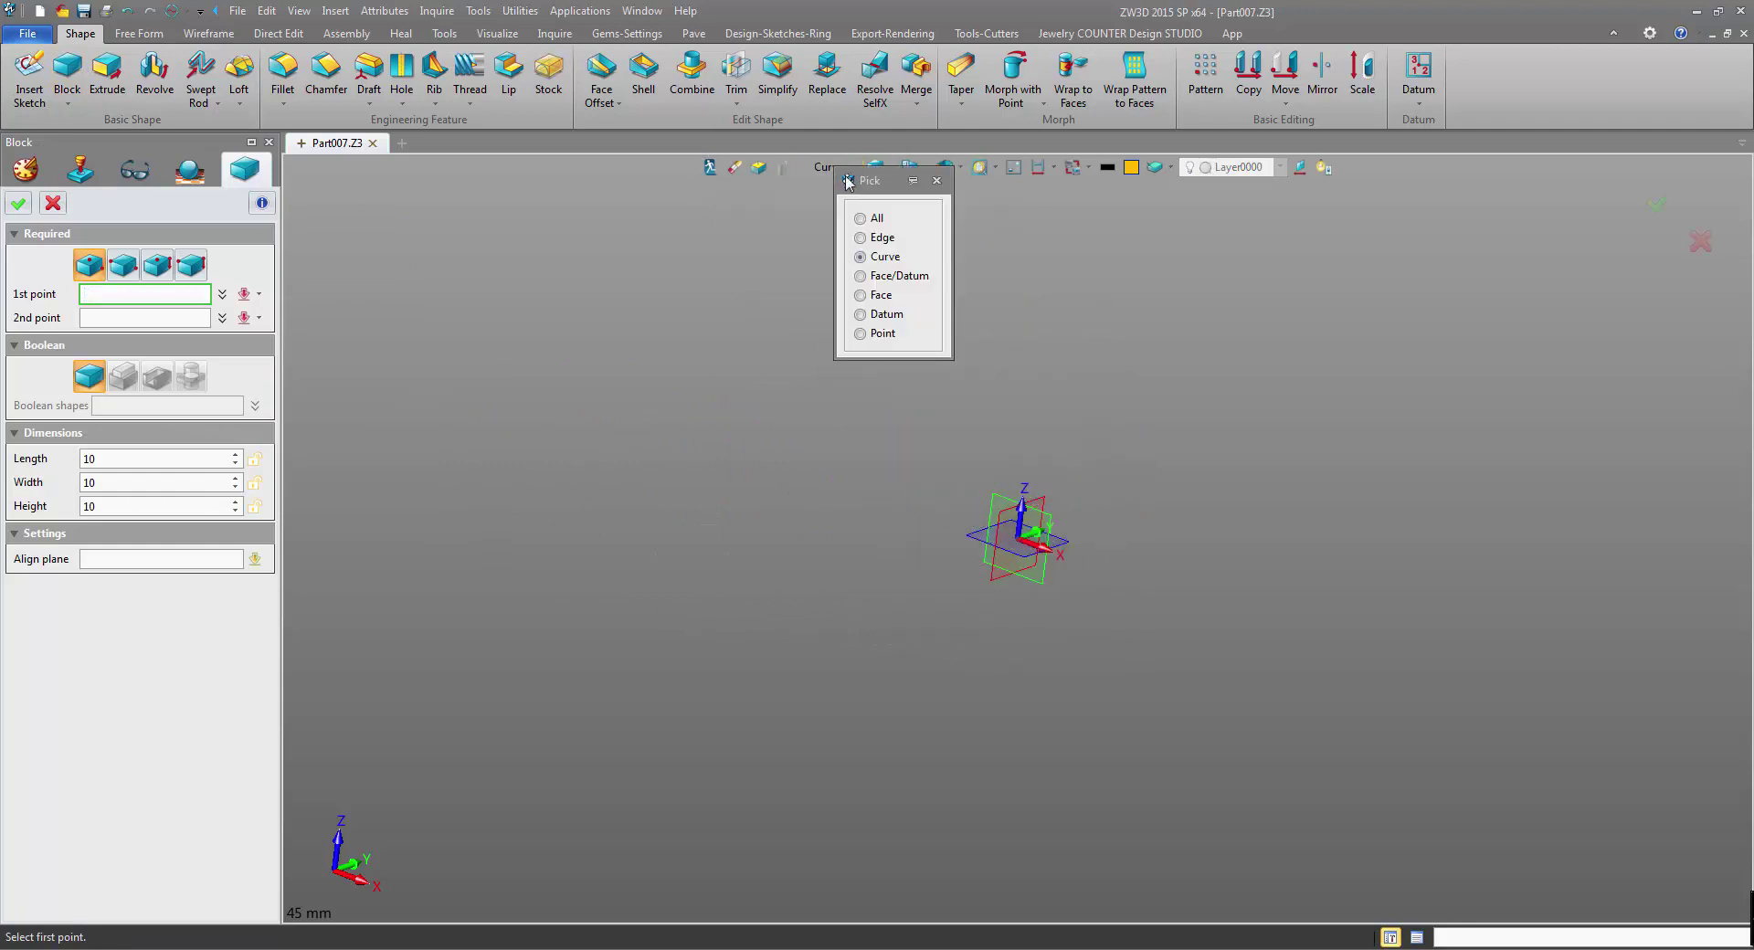
{"action": "left_click", "coordinate": [877, 218]}
{"action": "left_click", "coordinate": [1032, 517]}
{"action": "middle_click", "coordinate": [1032, 517]}
{"action": "middle_click", "coordinate": [1032, 516]}
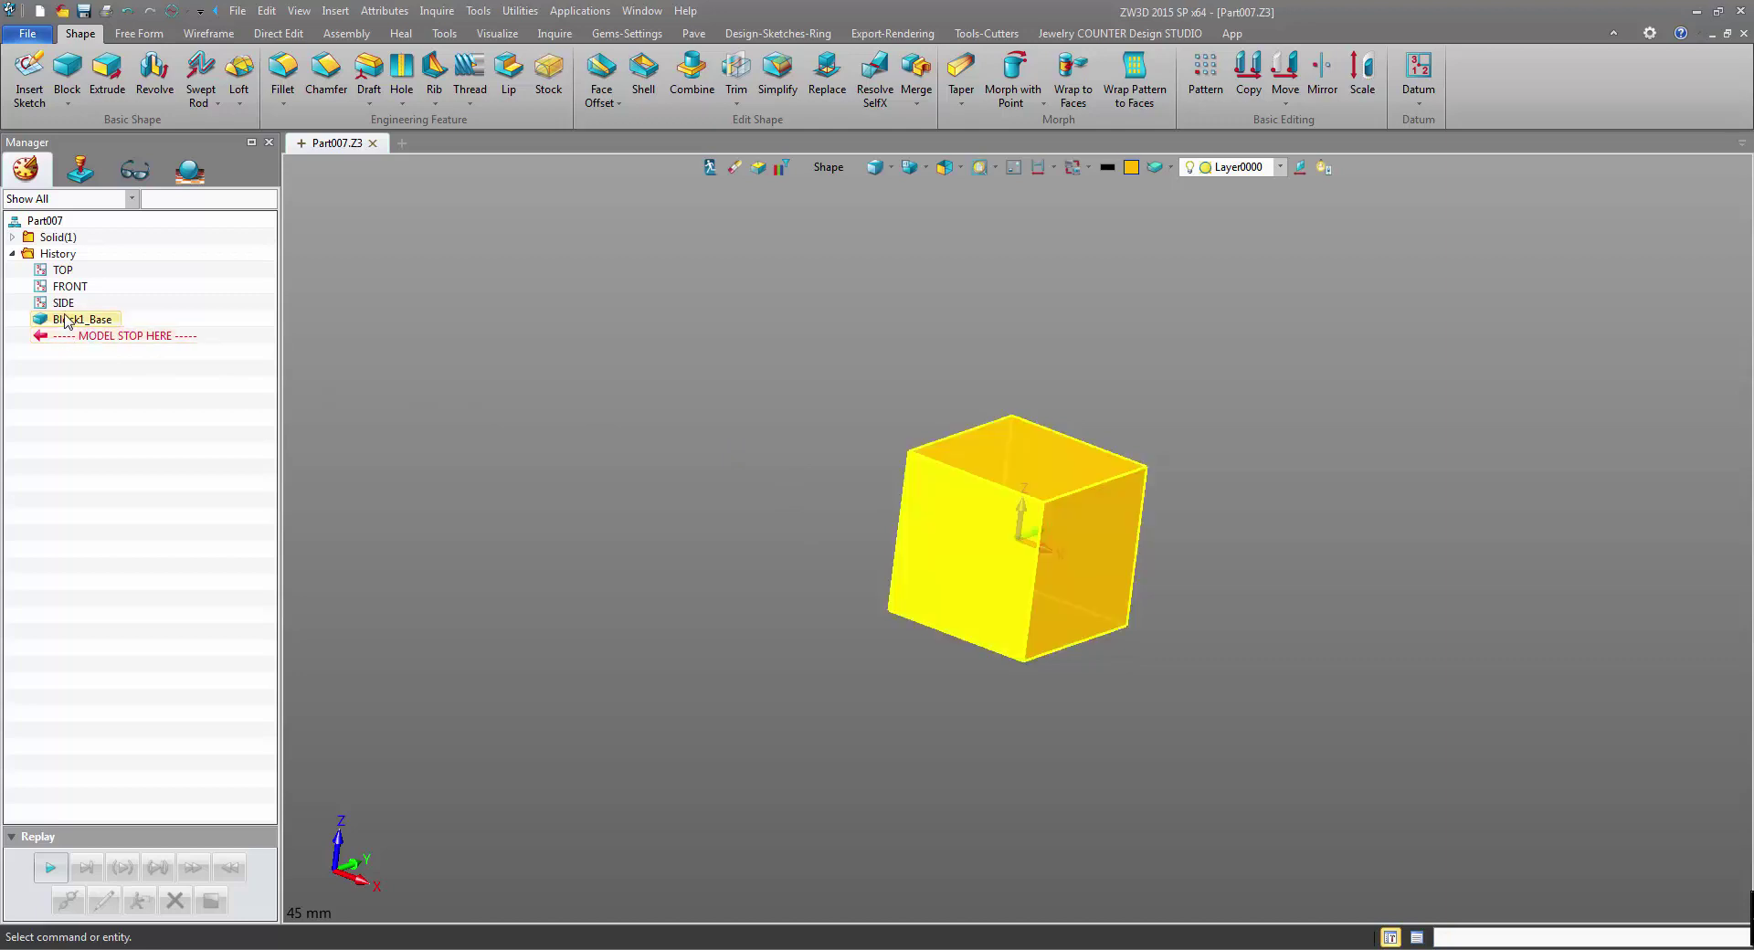
{"action": "key", "text": "ctrl+f"}
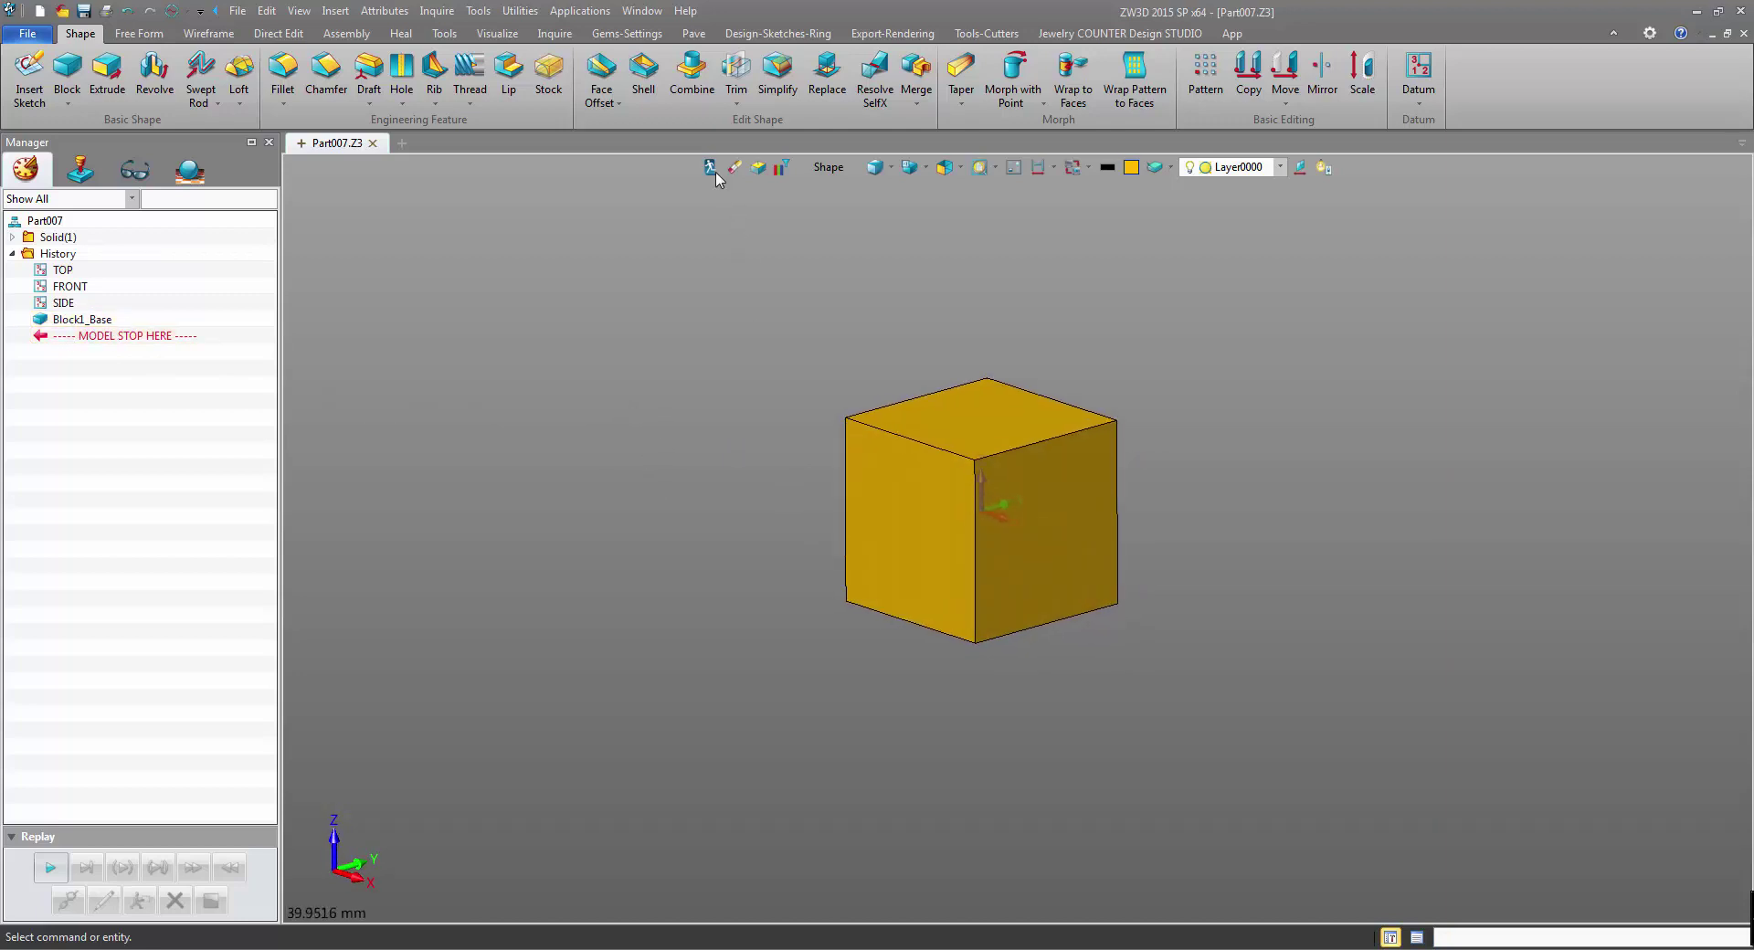
At the file's root level, set the object preview to Graphic, preview Part007 and reopen it
{"action": "left_click", "coordinate": [710, 167]}
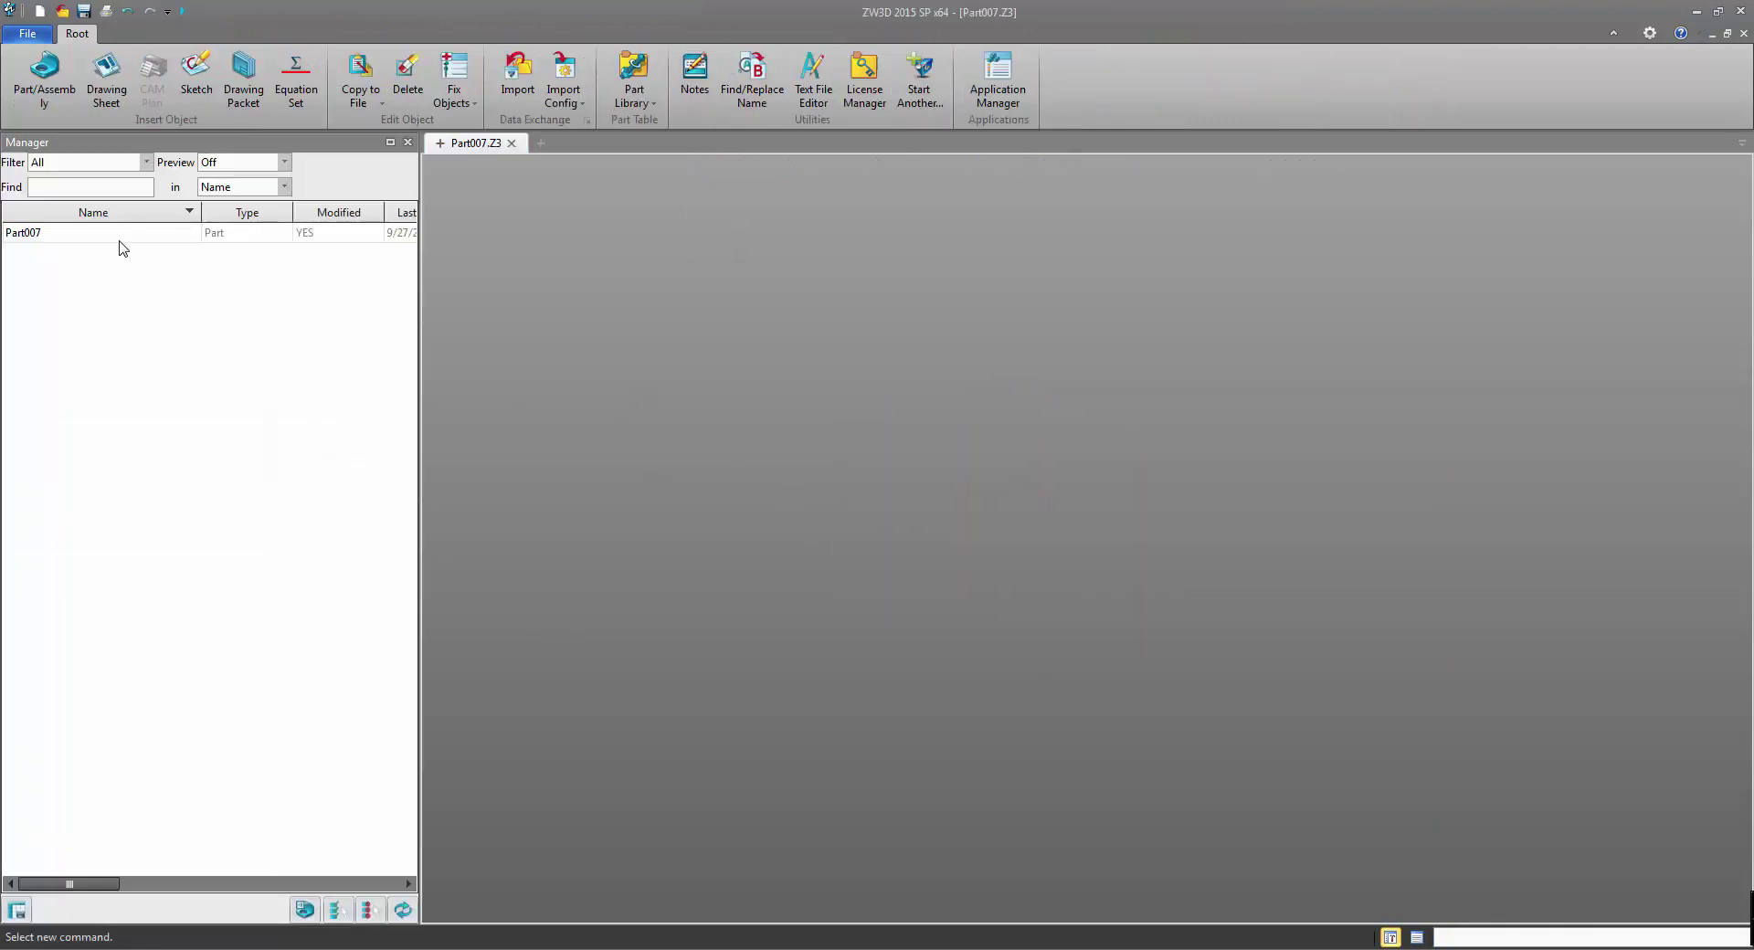
{"action": "left_click", "coordinate": [213, 164]}
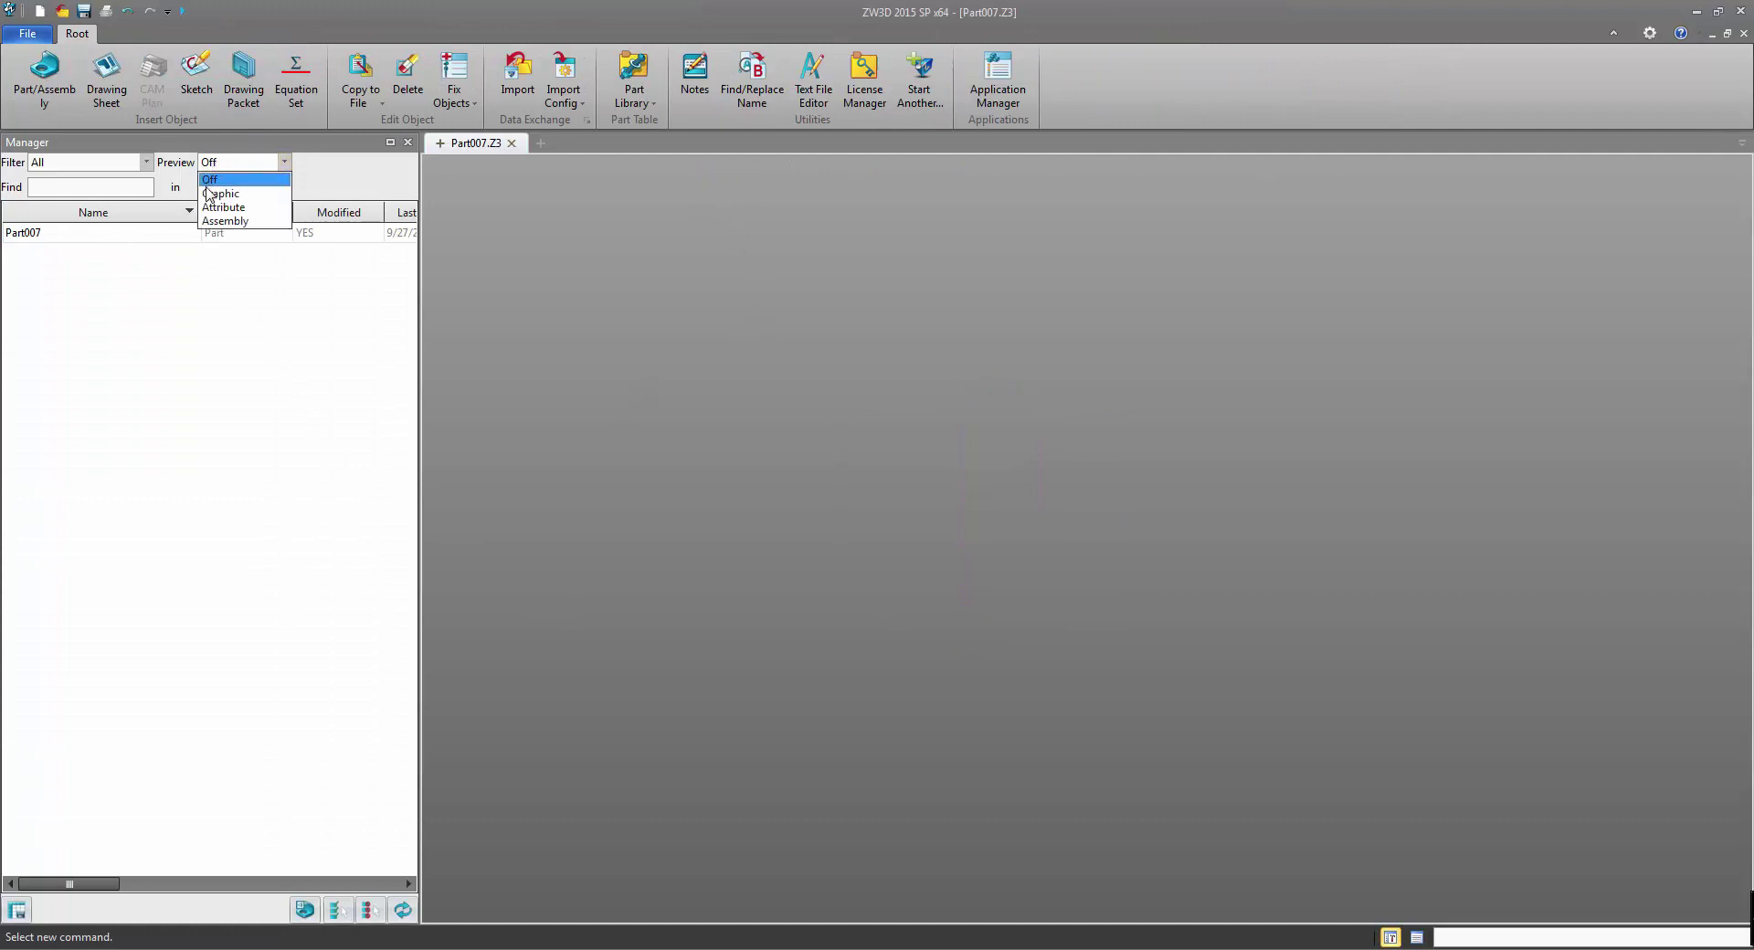
{"action": "left_click", "coordinate": [211, 193]}
{"action": "left_click", "coordinate": [151, 236]}
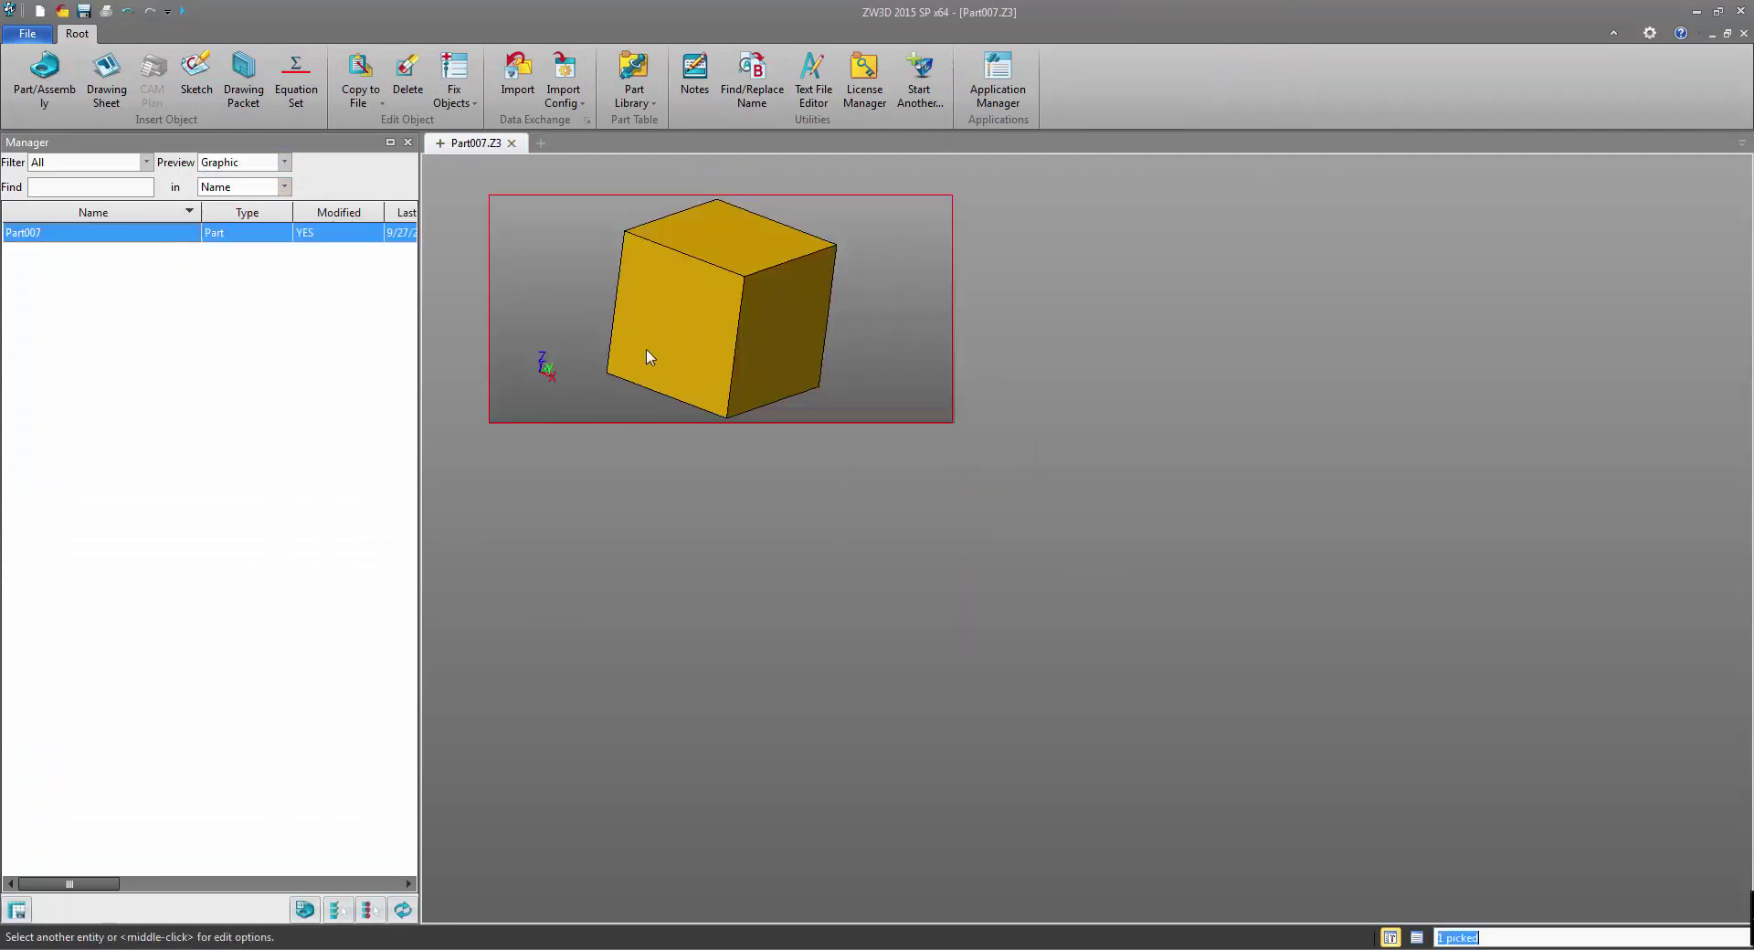
{"action": "double_click", "coordinate": [158, 236]}
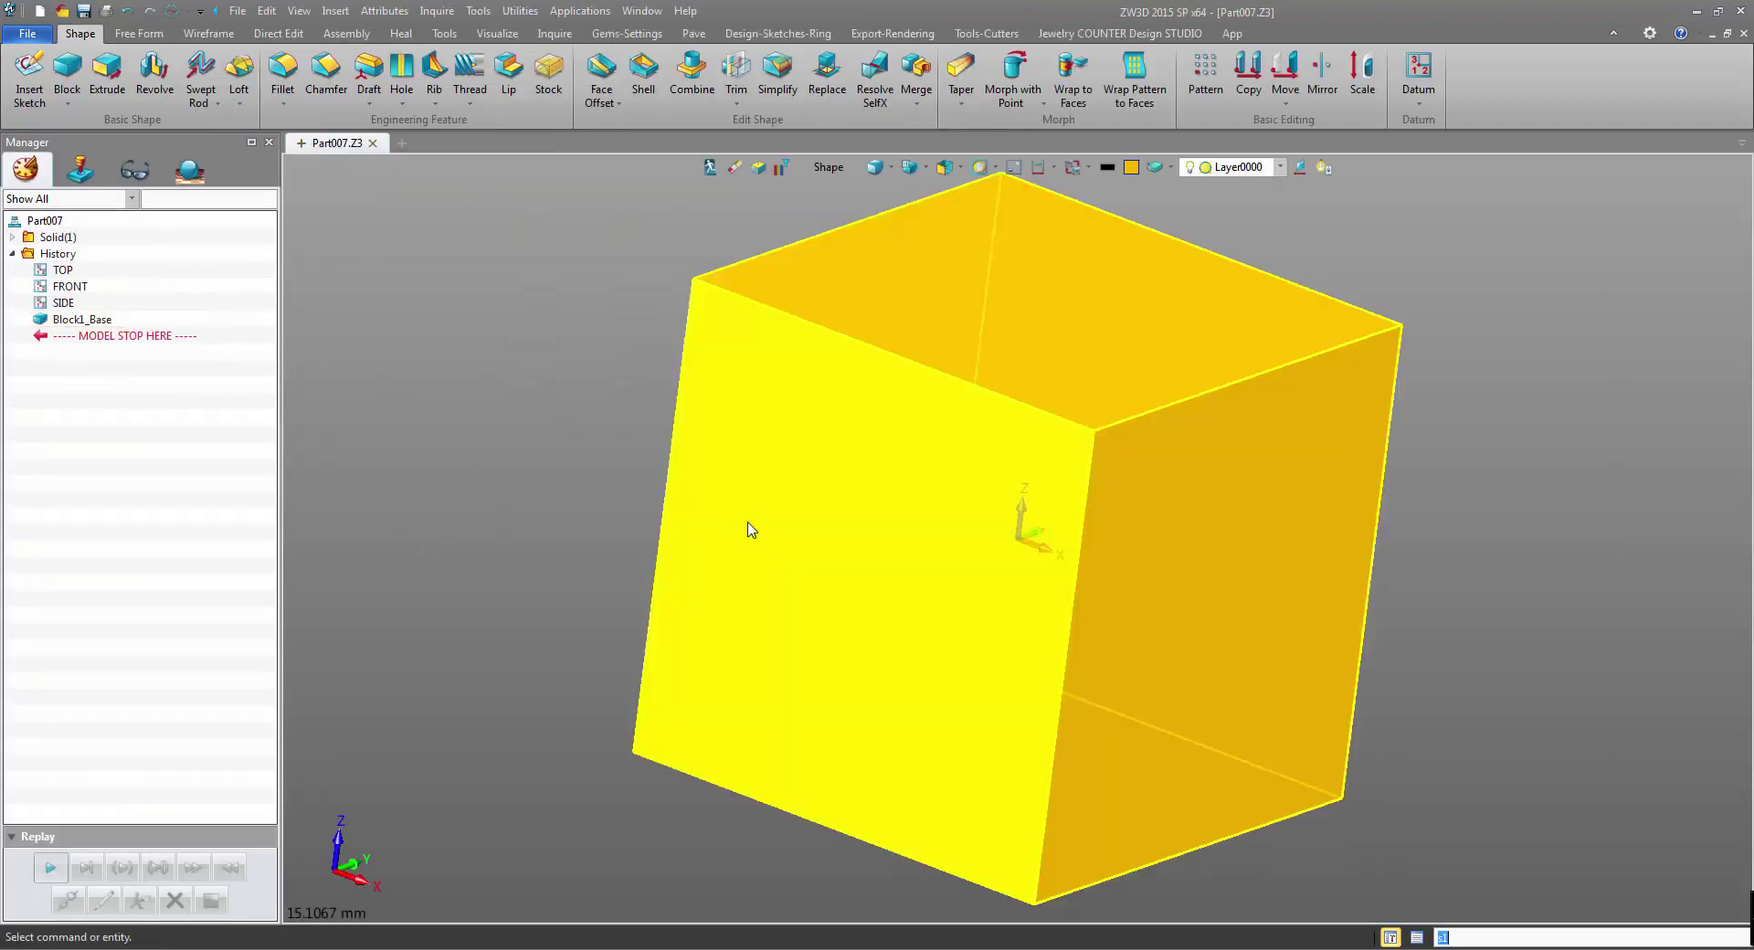
Place a round faceted Diamond-White stone on the block's upper face
{"action": "scroll", "coordinate": [472, 336], "scroll_direction": "down", "scroll_amount": 2}
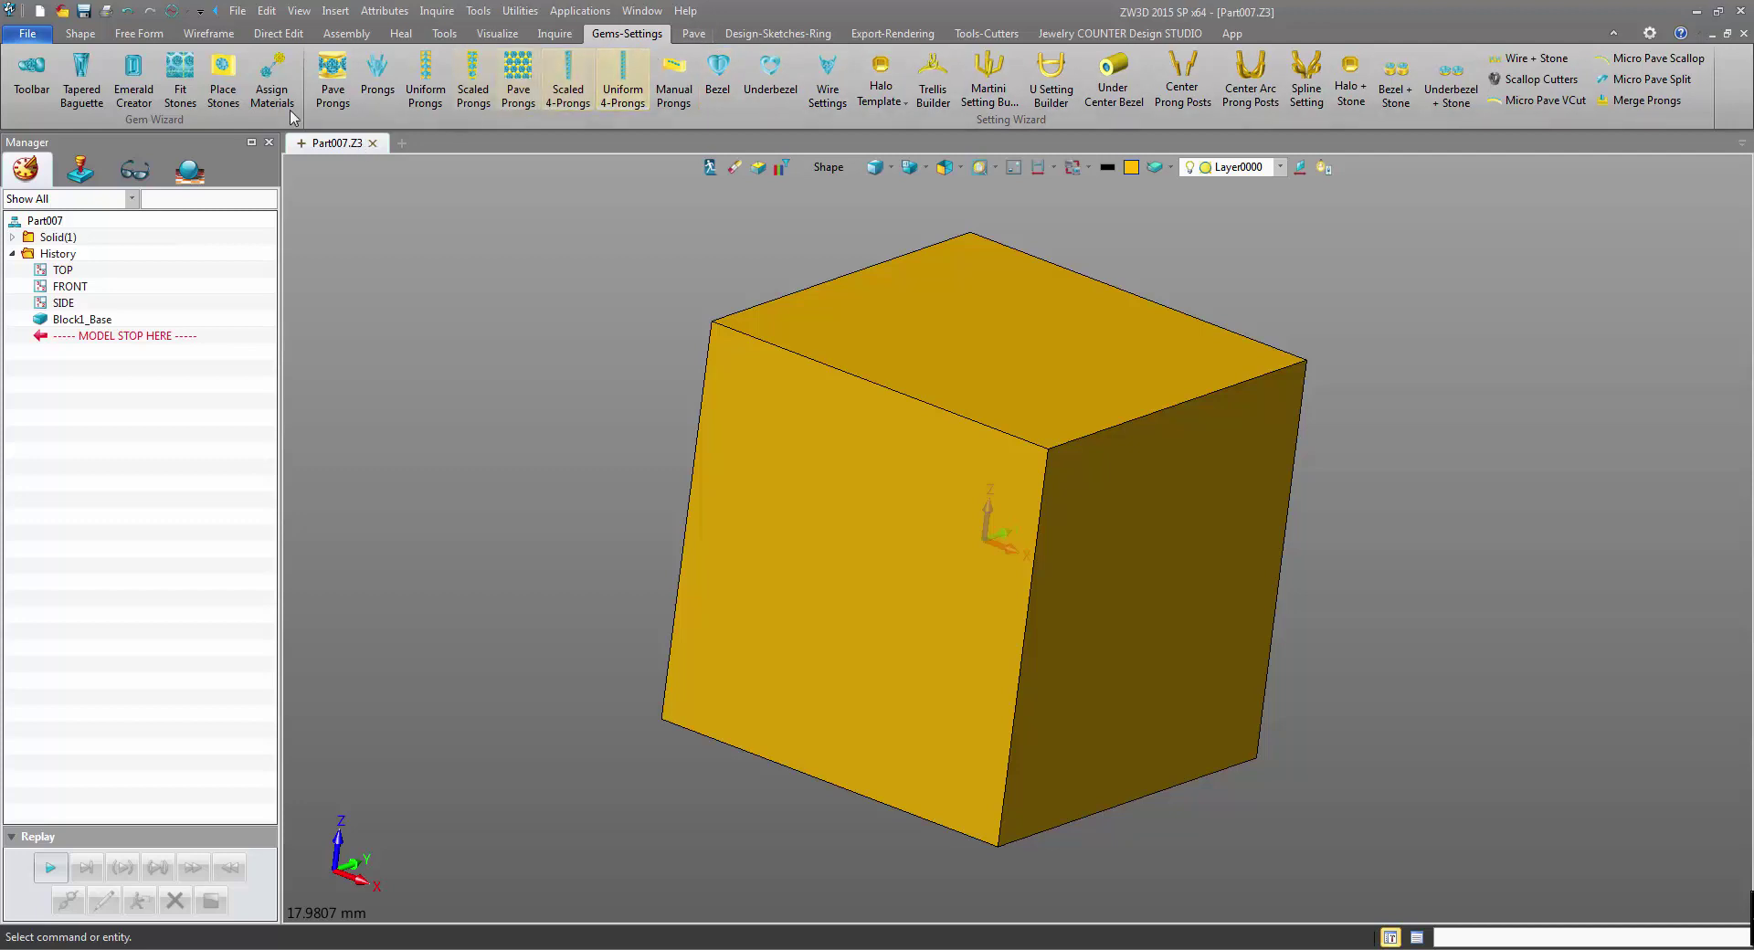
{"action": "left_click", "coordinate": [223, 73]}
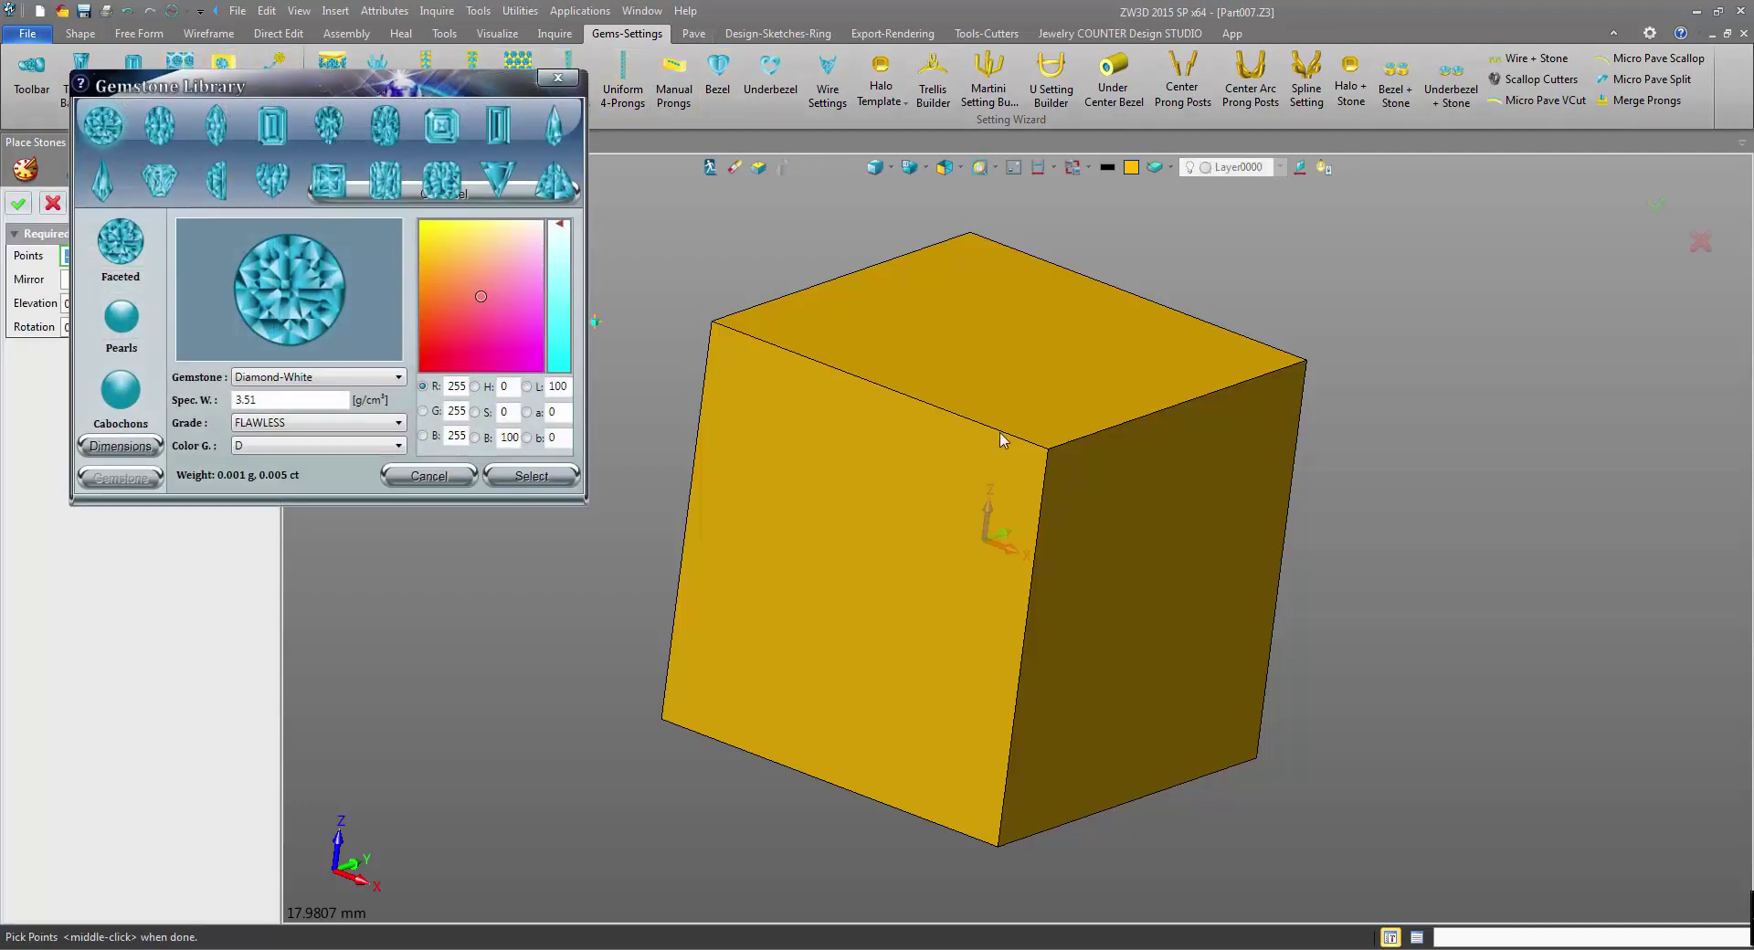
{"action": "left_click", "coordinate": [1010, 292]}
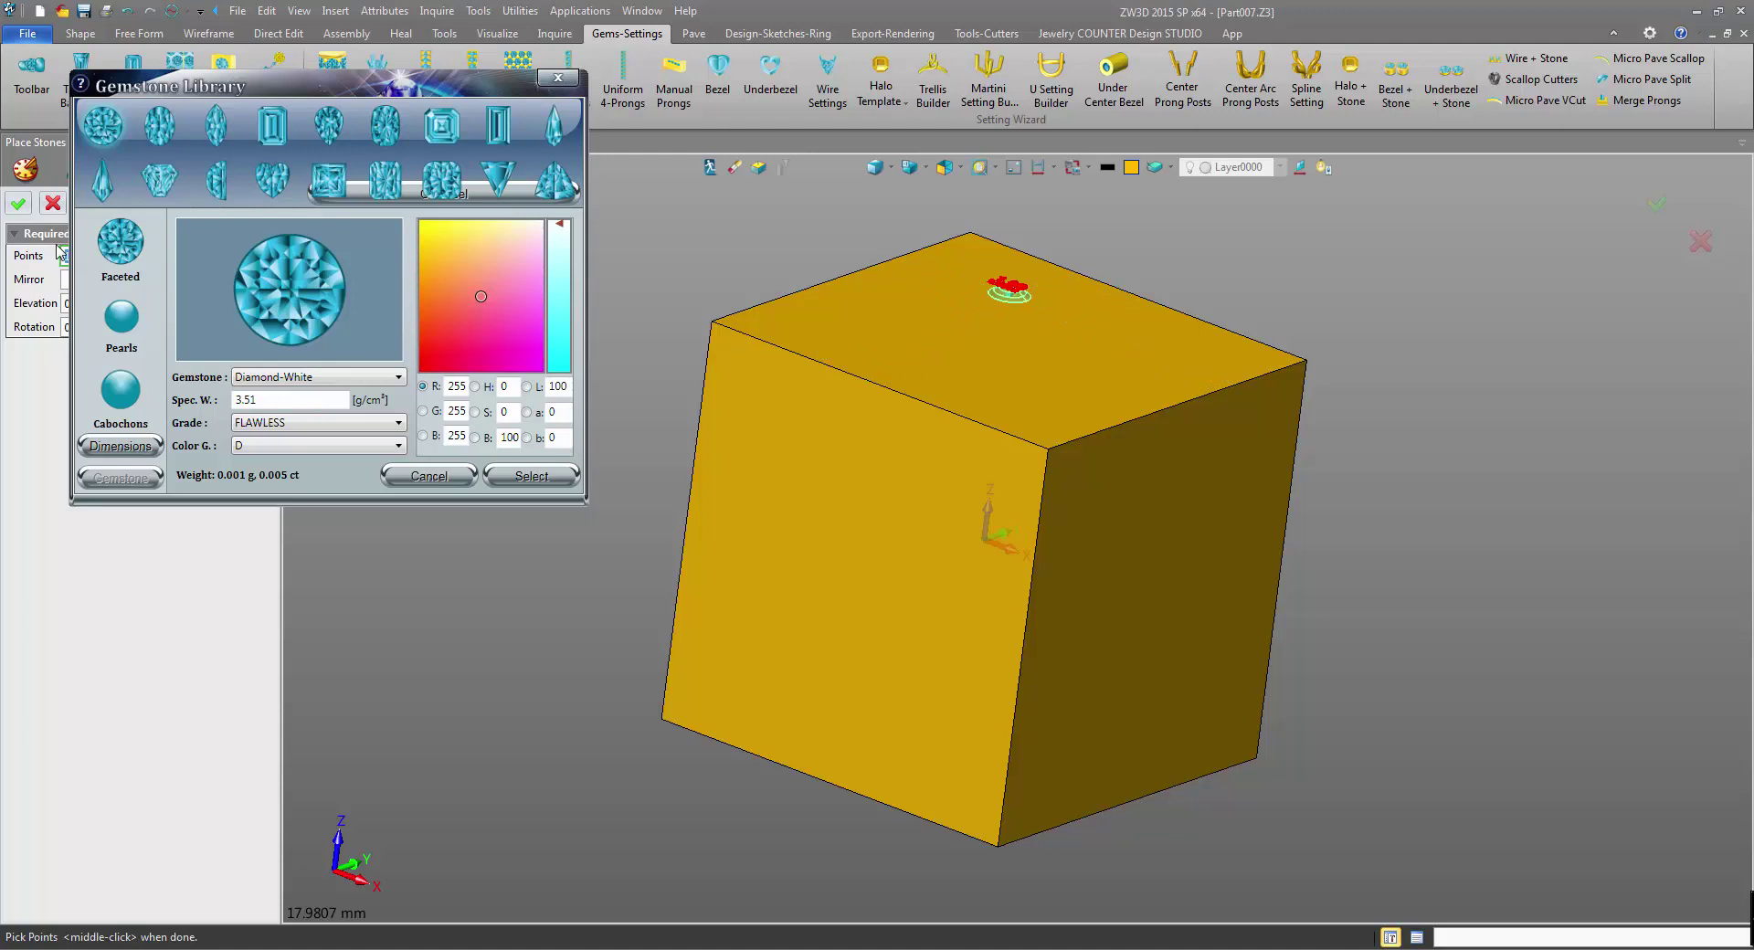
{"action": "left_click", "coordinate": [18, 204]}
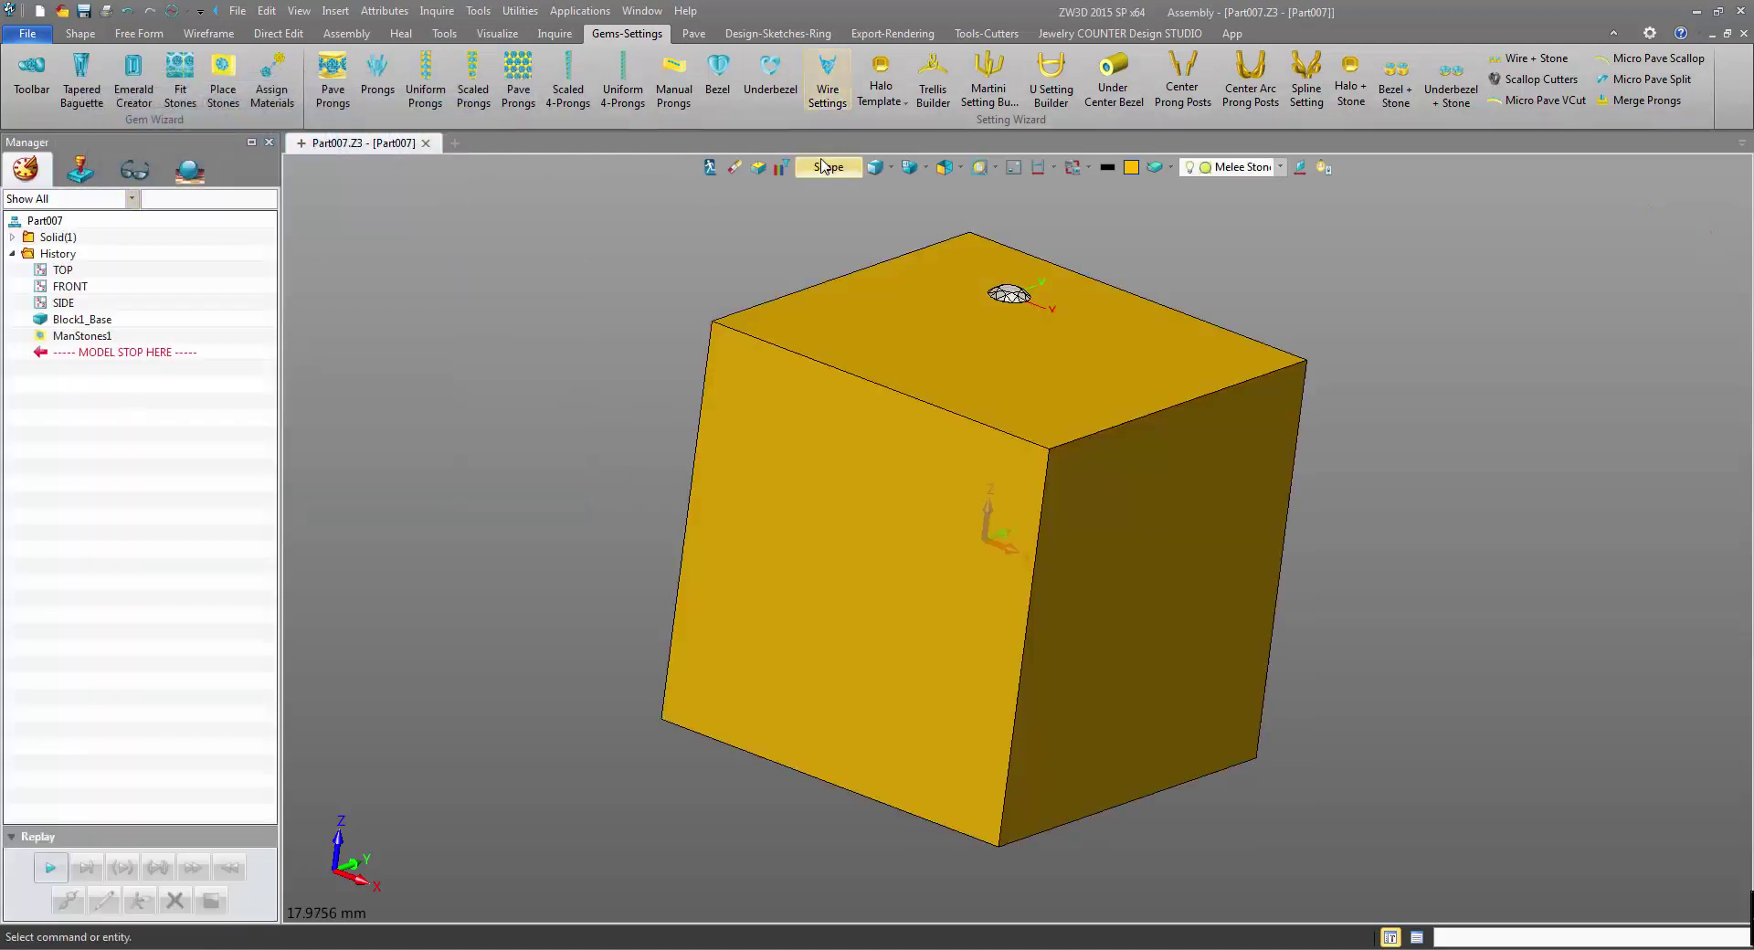
Set the pick filter to Component so that the placed stone can be selected
{"action": "left_click", "coordinate": [834, 167]}
{"action": "left_click", "coordinate": [864, 289]}
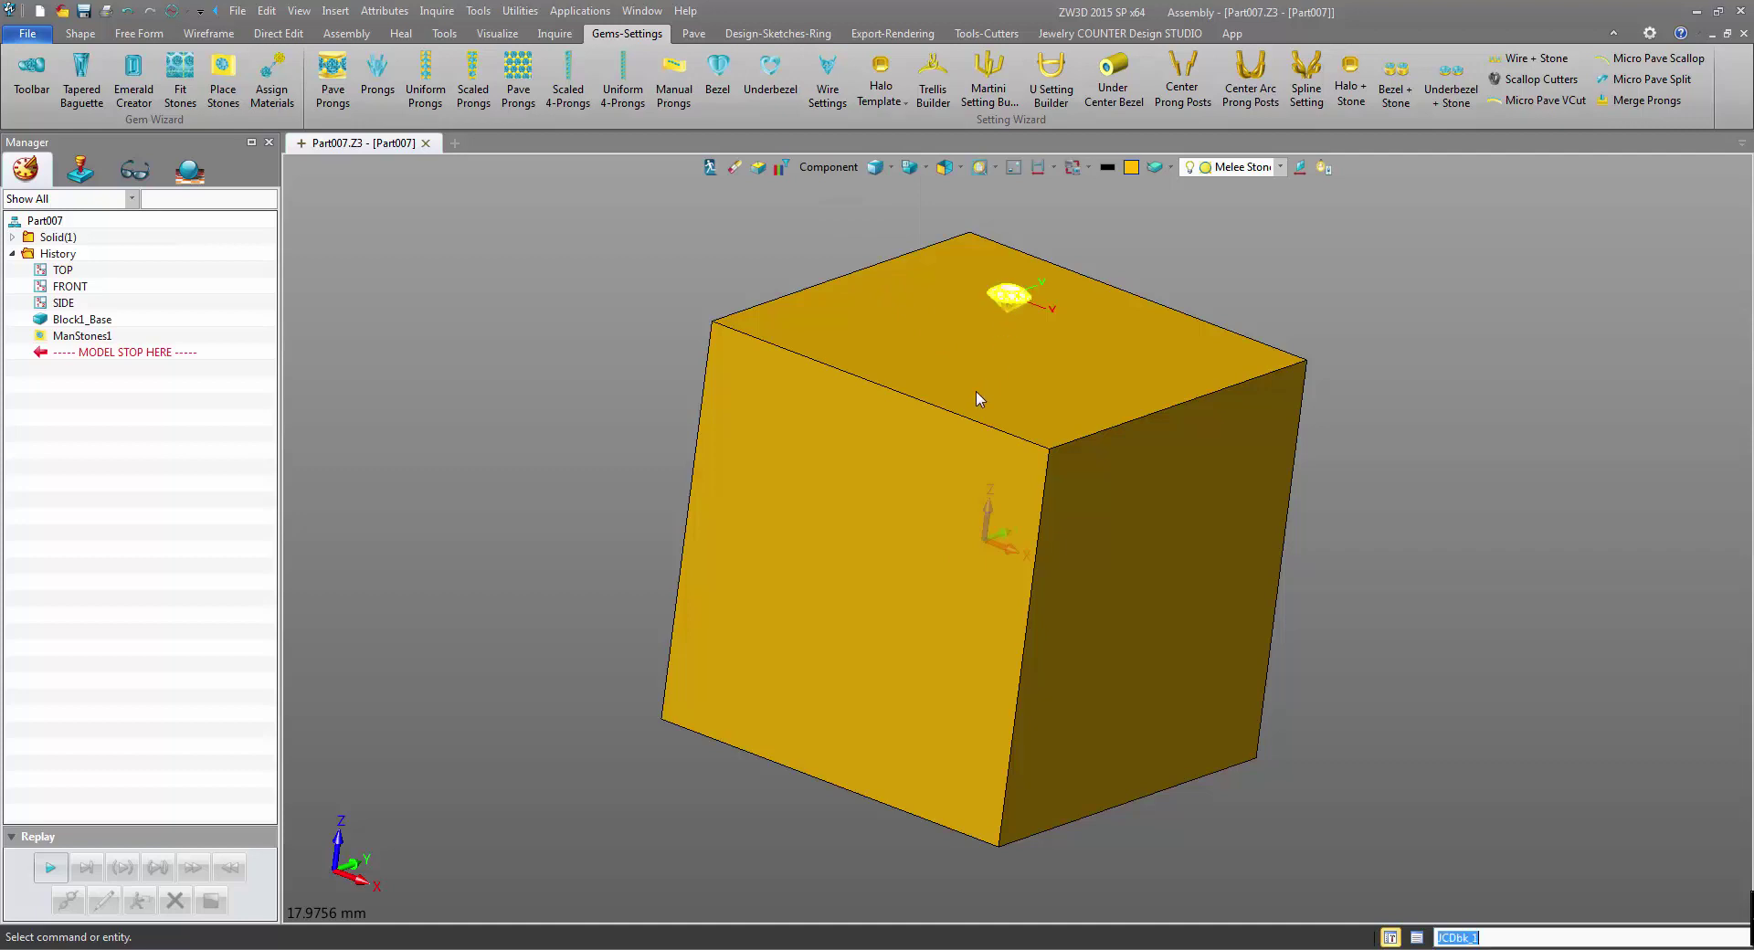
{"action": "scroll", "coordinate": [961, 243], "scroll_direction": "up", "scroll_amount": 5}
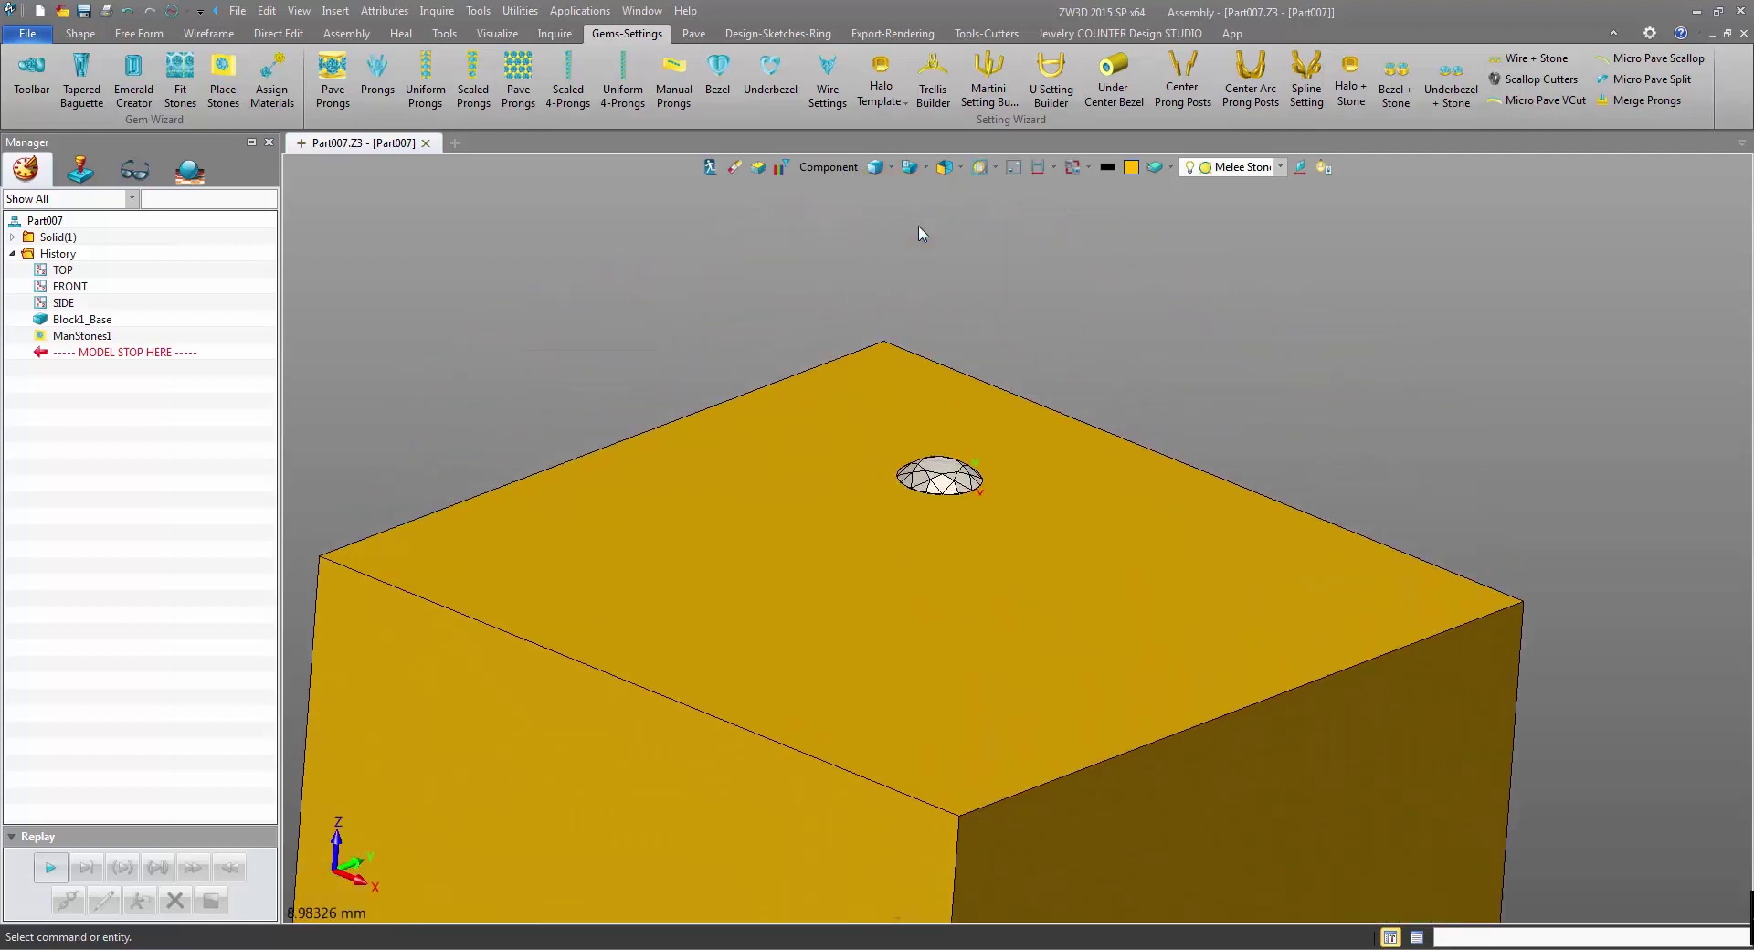
Preview the JCDbk stone part and the Part007 assembly from the file's root level
{"action": "left_click", "coordinate": [708, 168]}
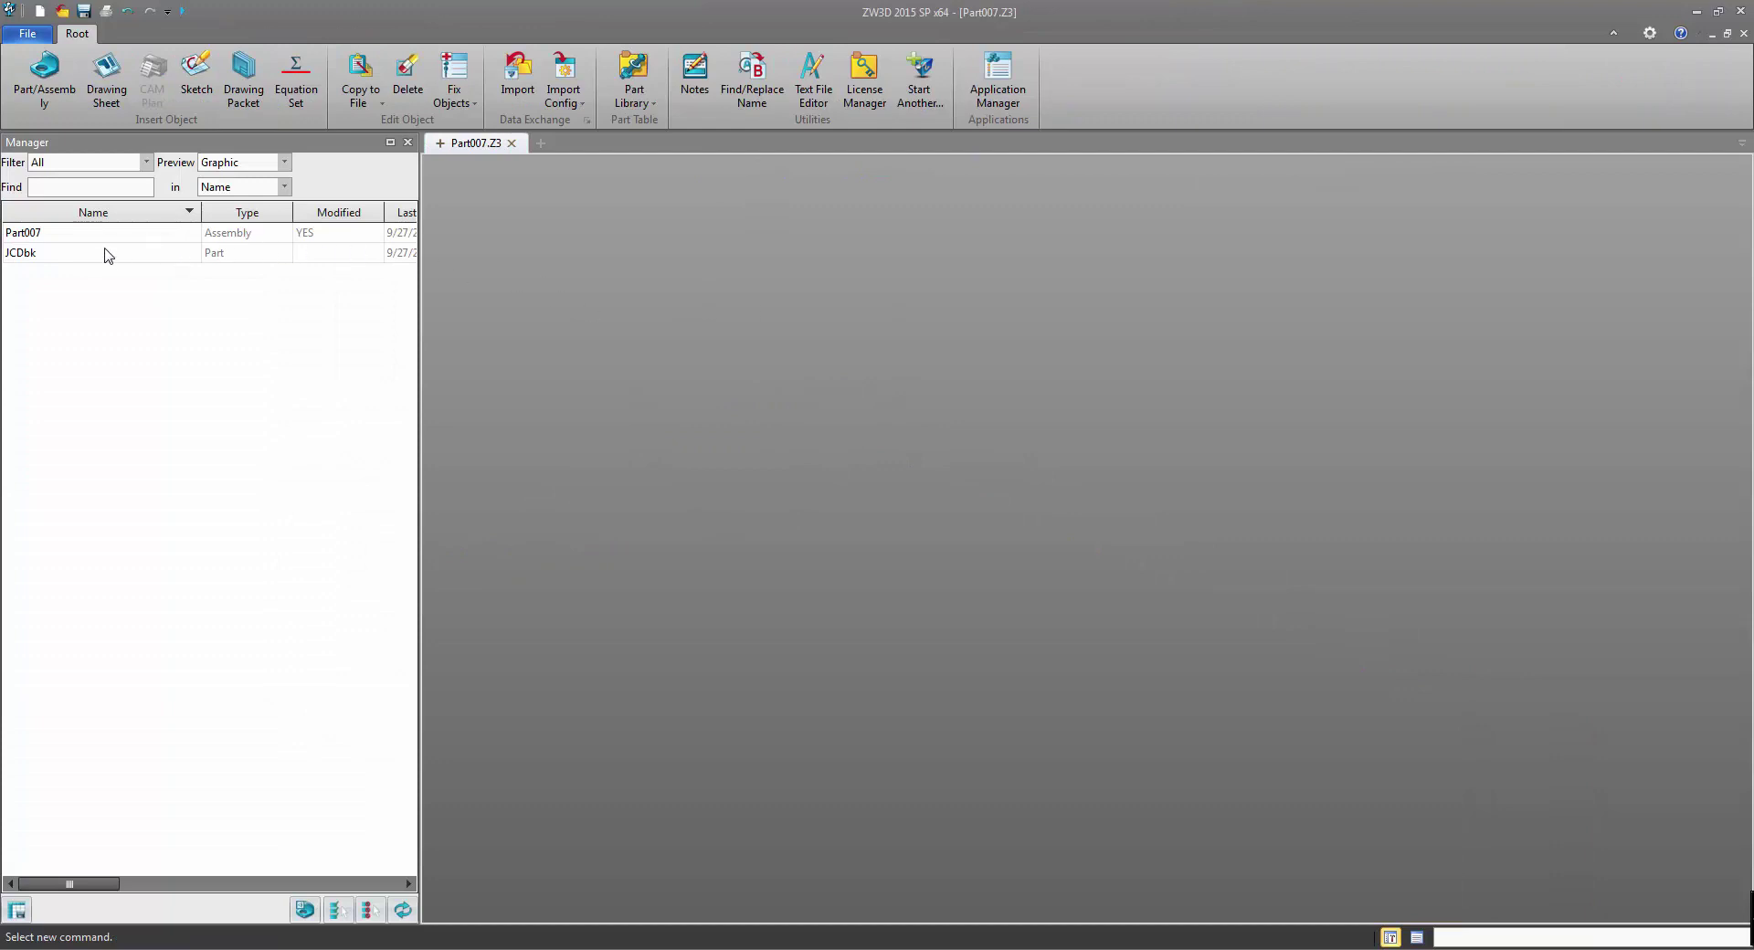
{"action": "left_click", "coordinate": [67, 257]}
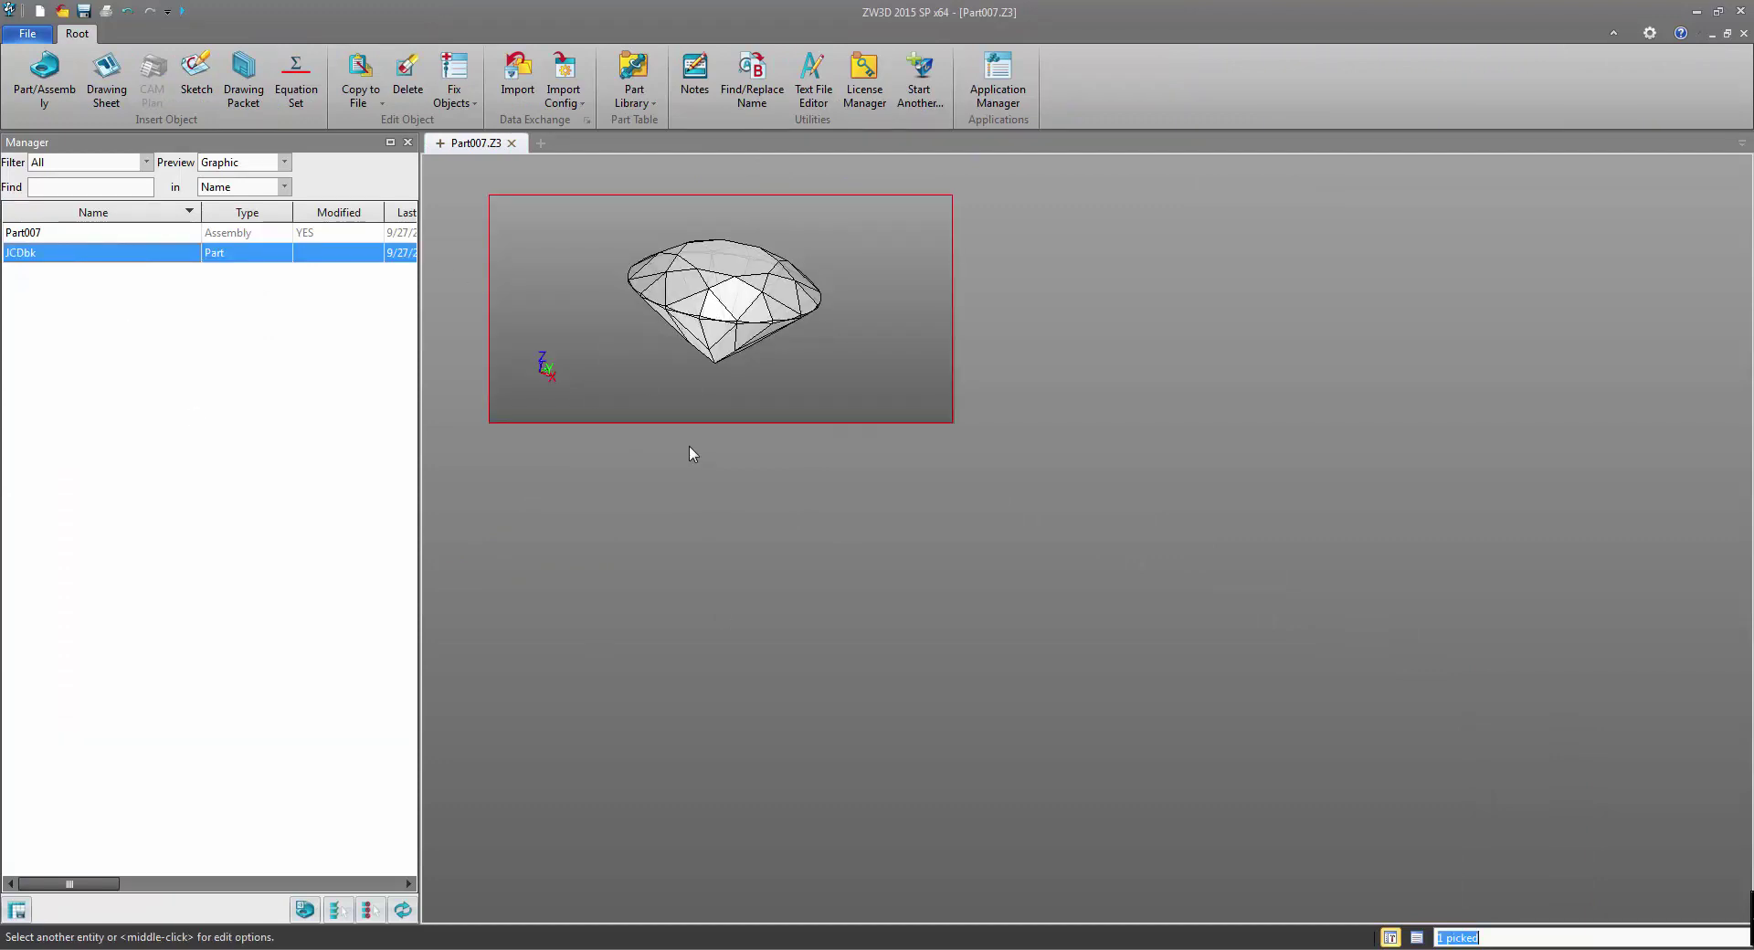
{"action": "left_click", "coordinate": [85, 235]}
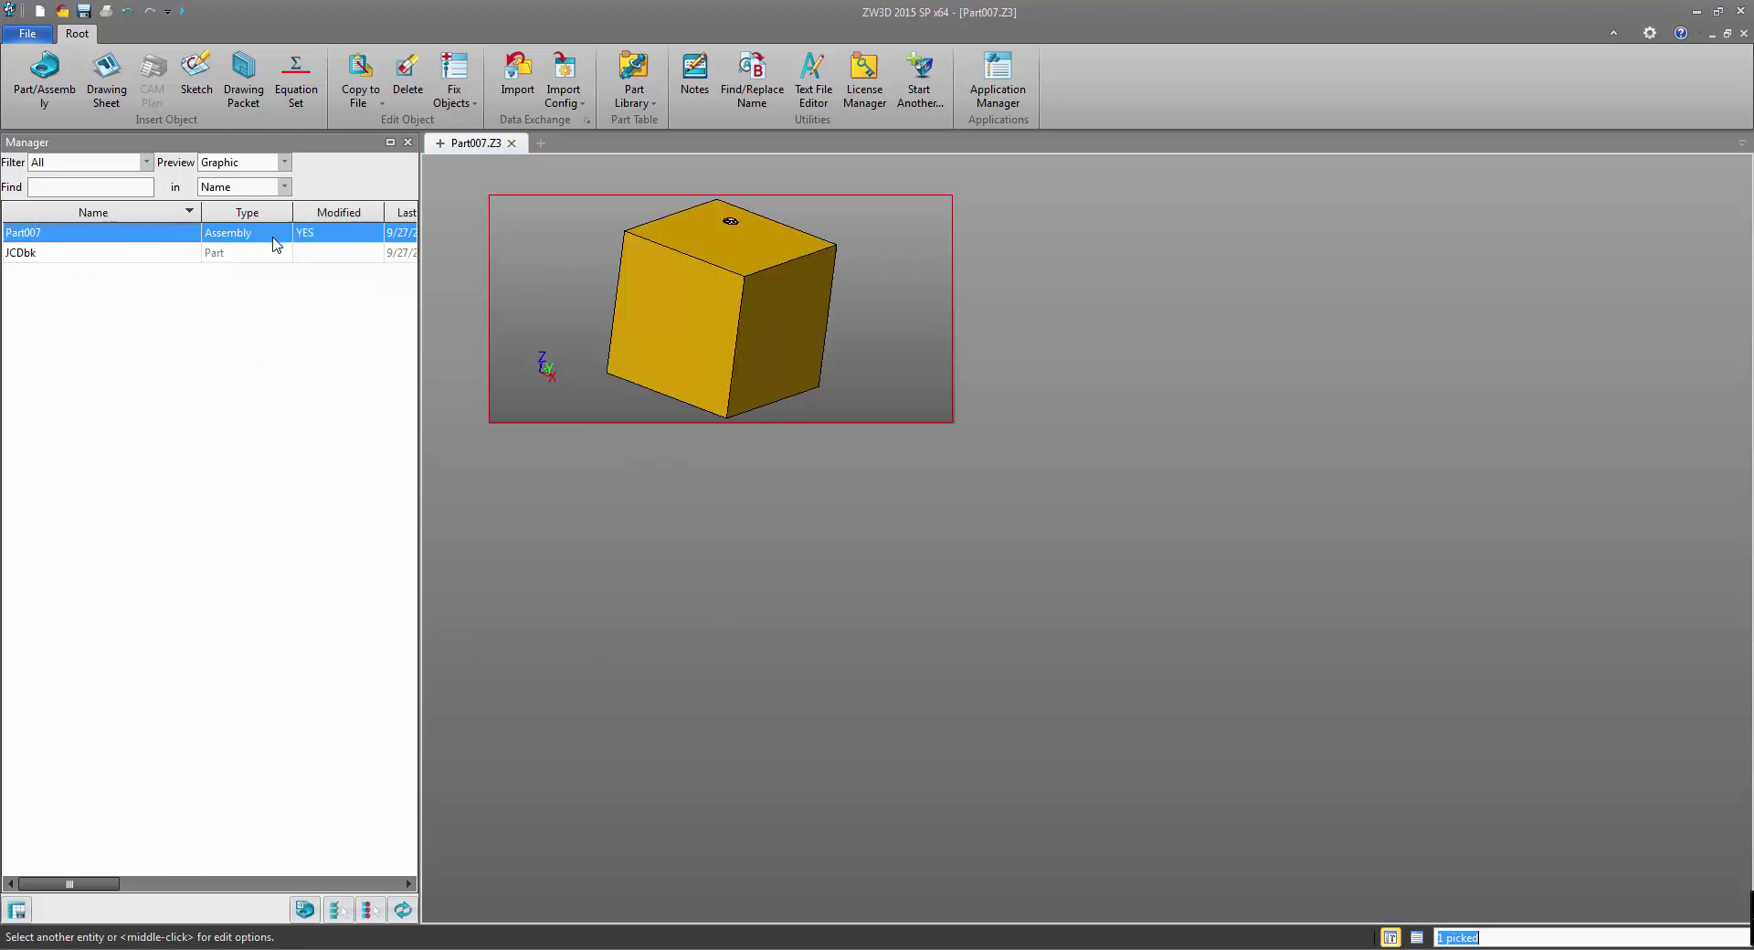
{"action": "left_click", "coordinate": [100, 255]}
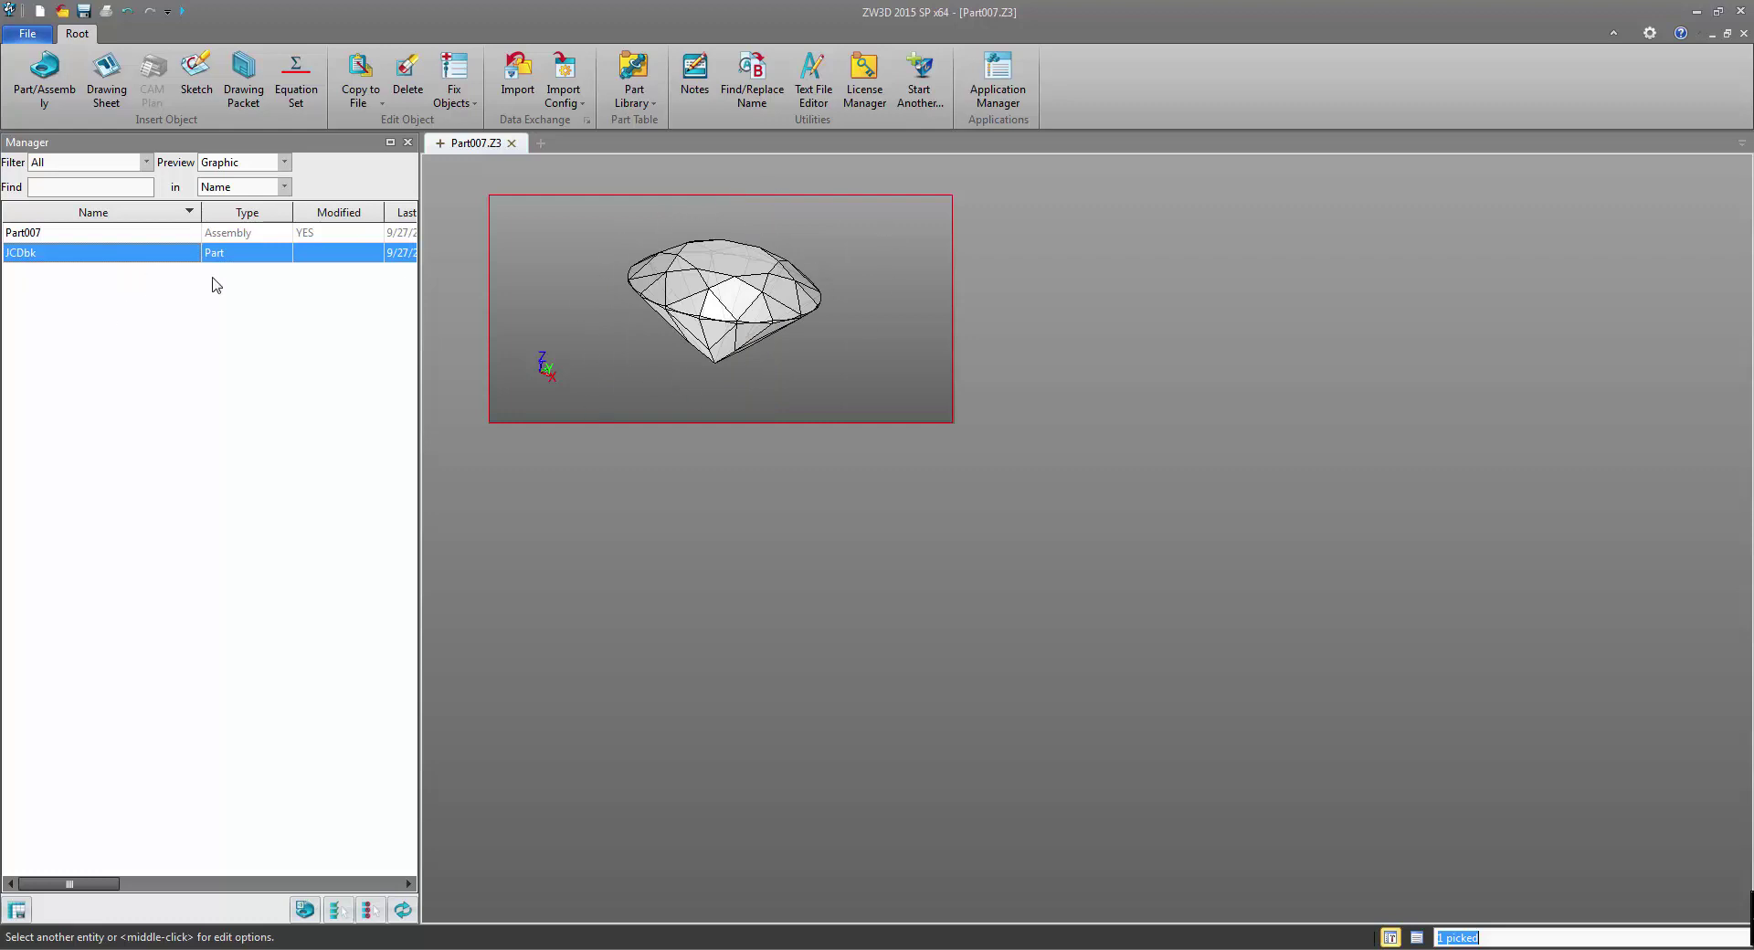
Open the JCDbk part on its own to view its history, and return to the Part007 assembly
{"action": "double_click", "coordinate": [126, 261]}
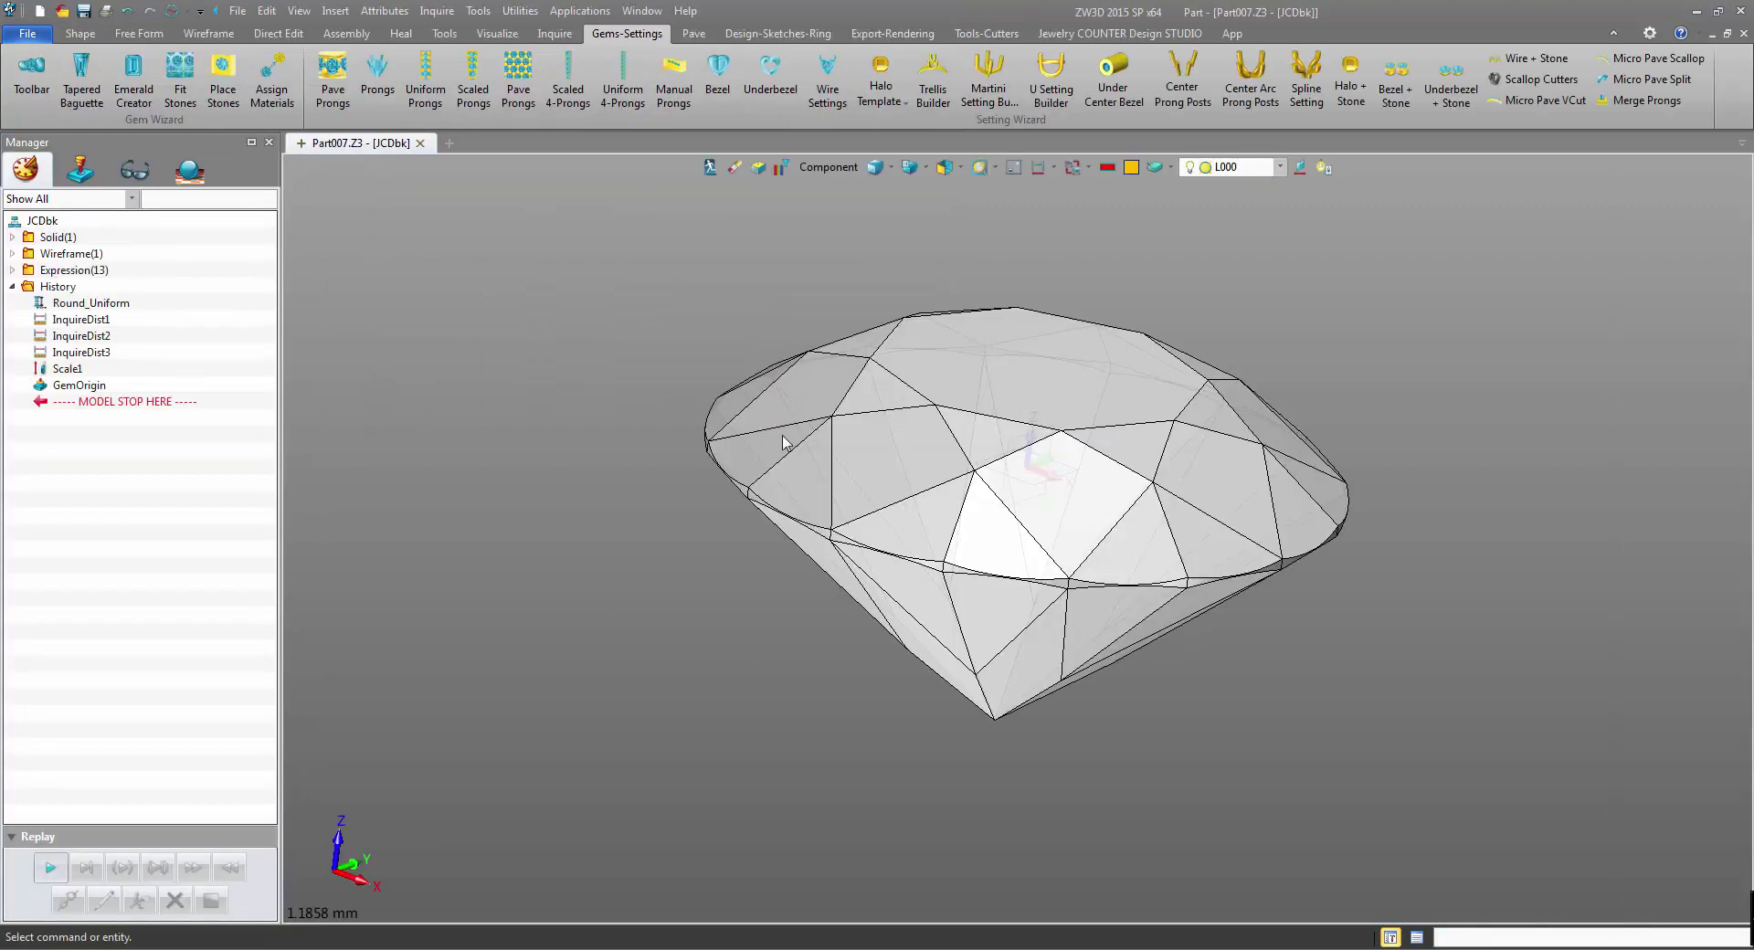
{"action": "left_click", "coordinate": [709, 167]}
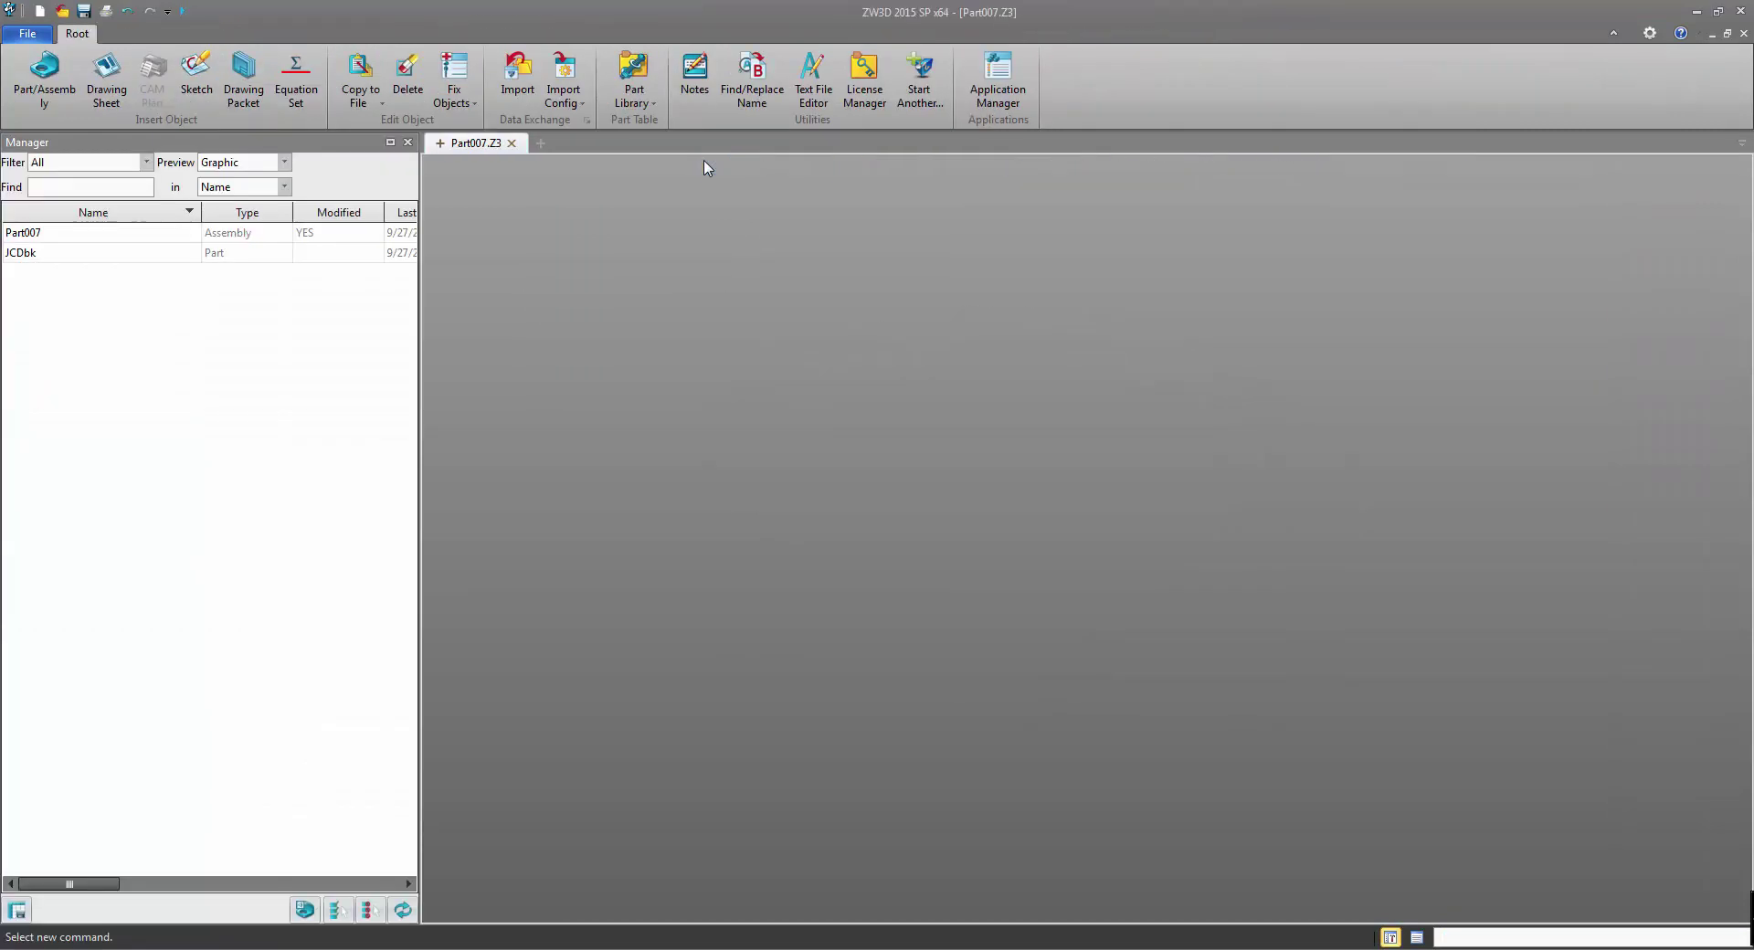
{"action": "double_click", "coordinate": [180, 242]}
Open the stone component in place from within the assembly to view its history, and exit back to Part007
{"action": "scroll", "coordinate": [1030, 377], "scroll_direction": "up", "scroll_amount": 3}
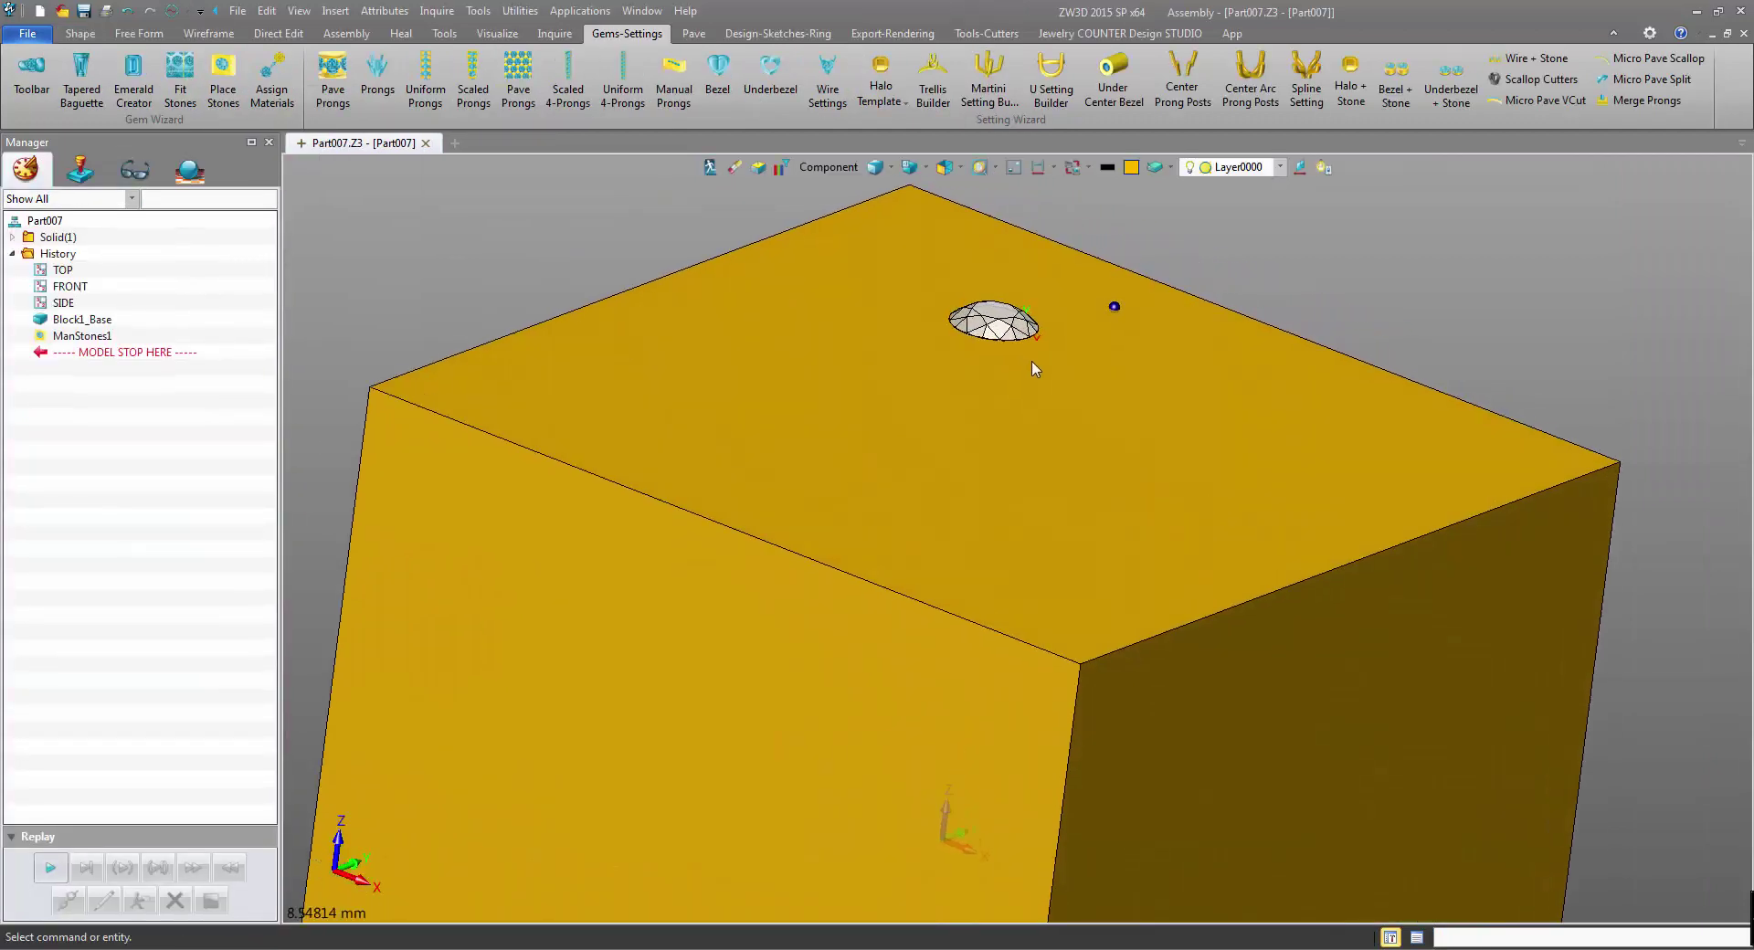
{"action": "scroll", "coordinate": [1030, 376], "scroll_direction": "up", "scroll_amount": 2}
{"action": "double_click", "coordinate": [904, 457]}
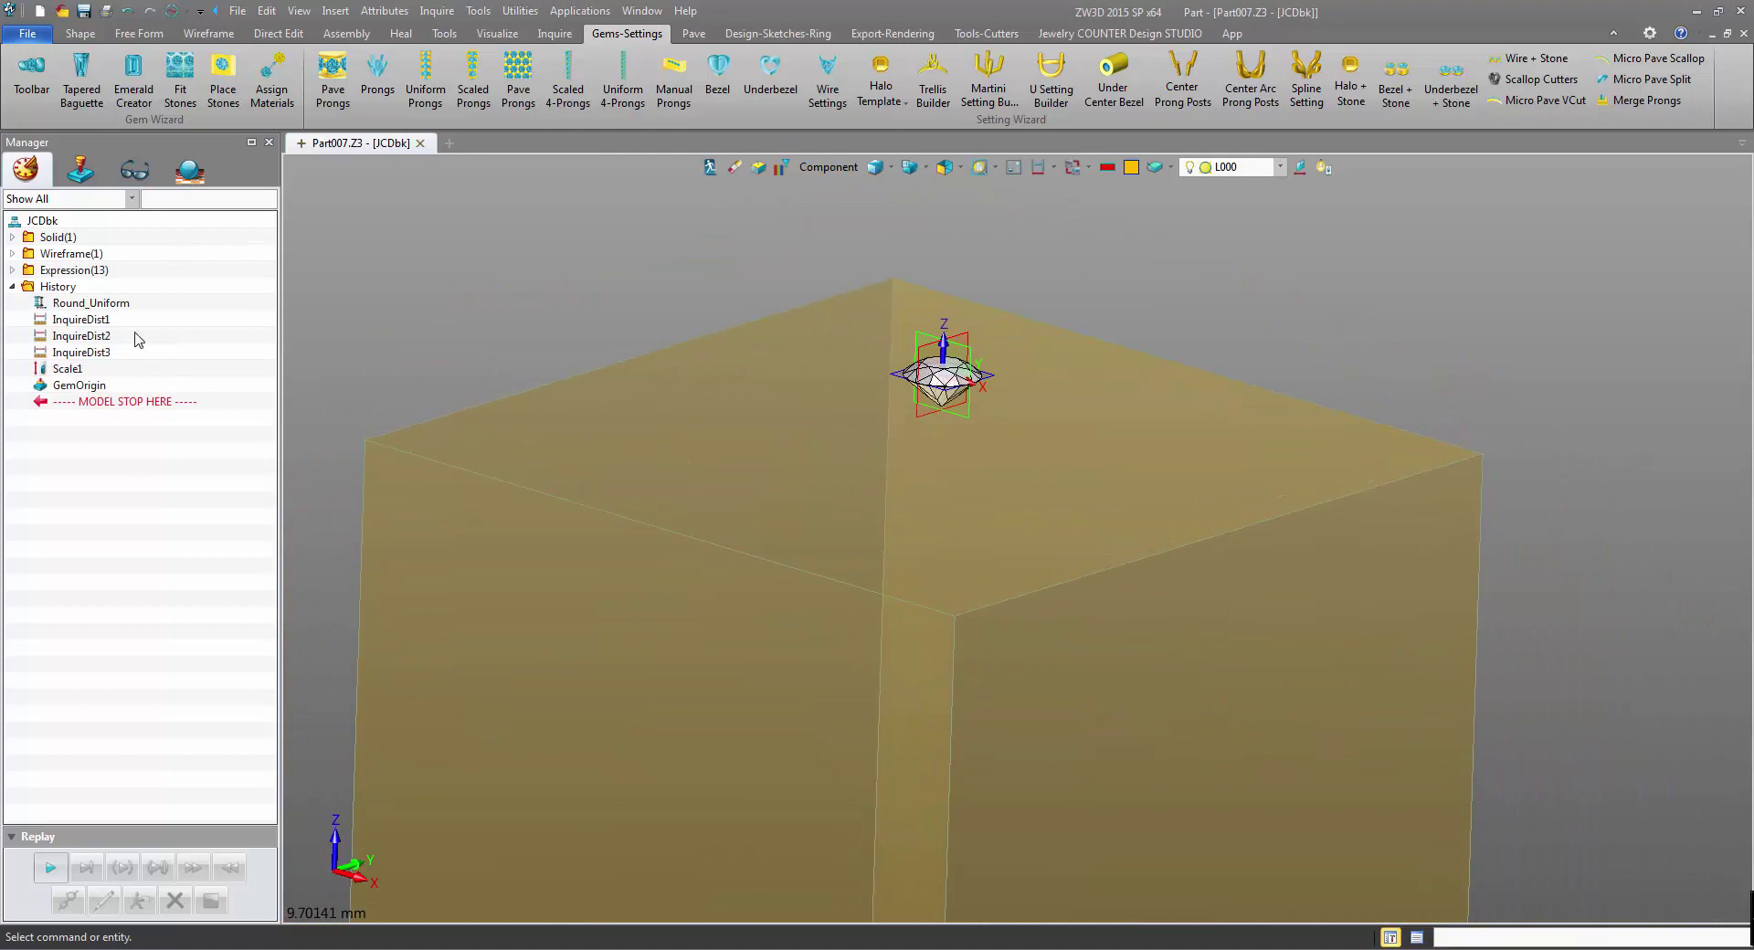
{"action": "left_click", "coordinate": [710, 167]}
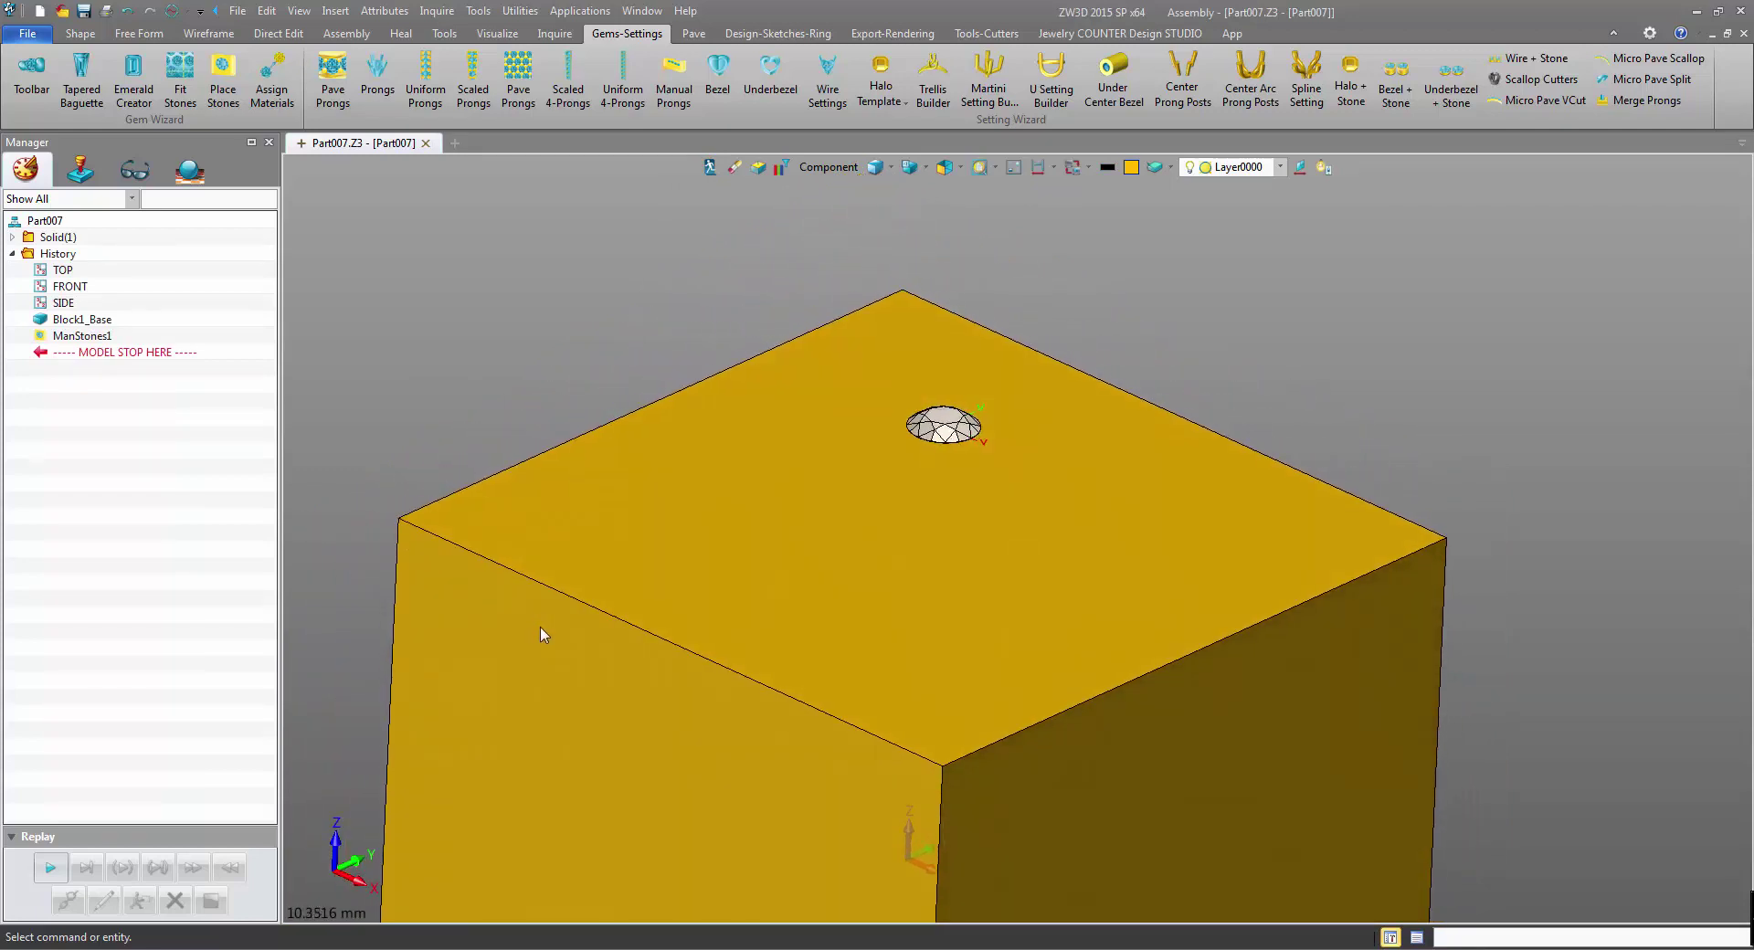
Place a three-prong wire setting with top gem length and width of 6.00 on the block's upper face
{"action": "left_click", "coordinate": [827, 80]}
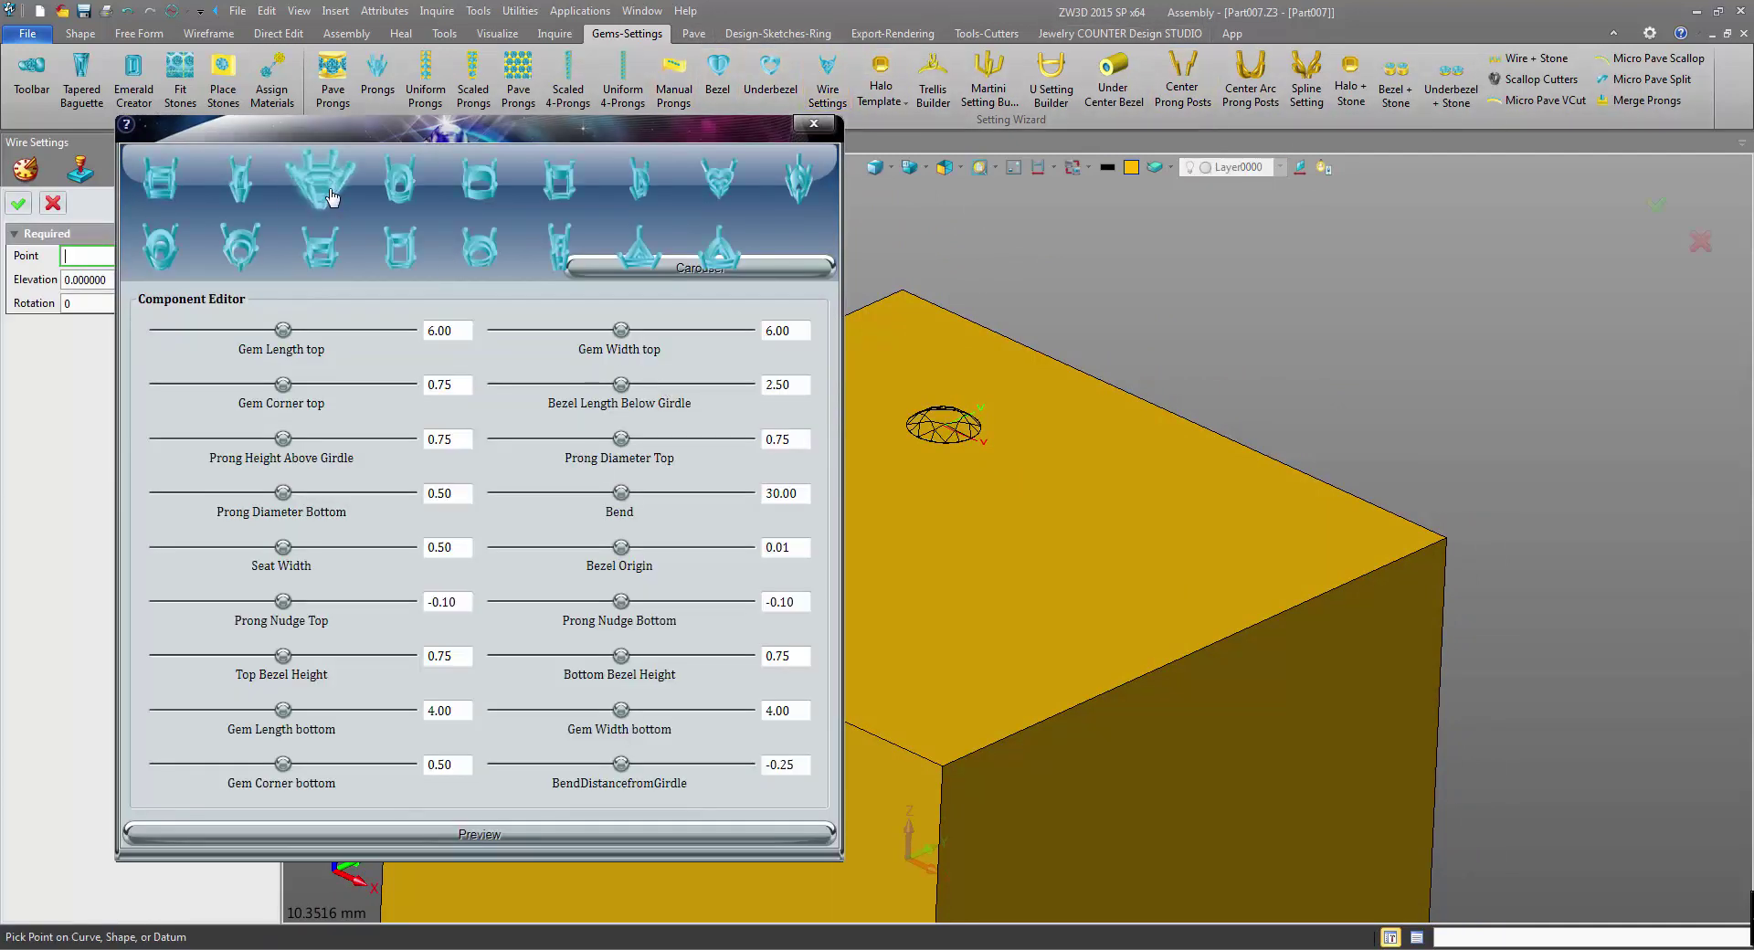
{"action": "left_click", "coordinate": [1108, 592]}
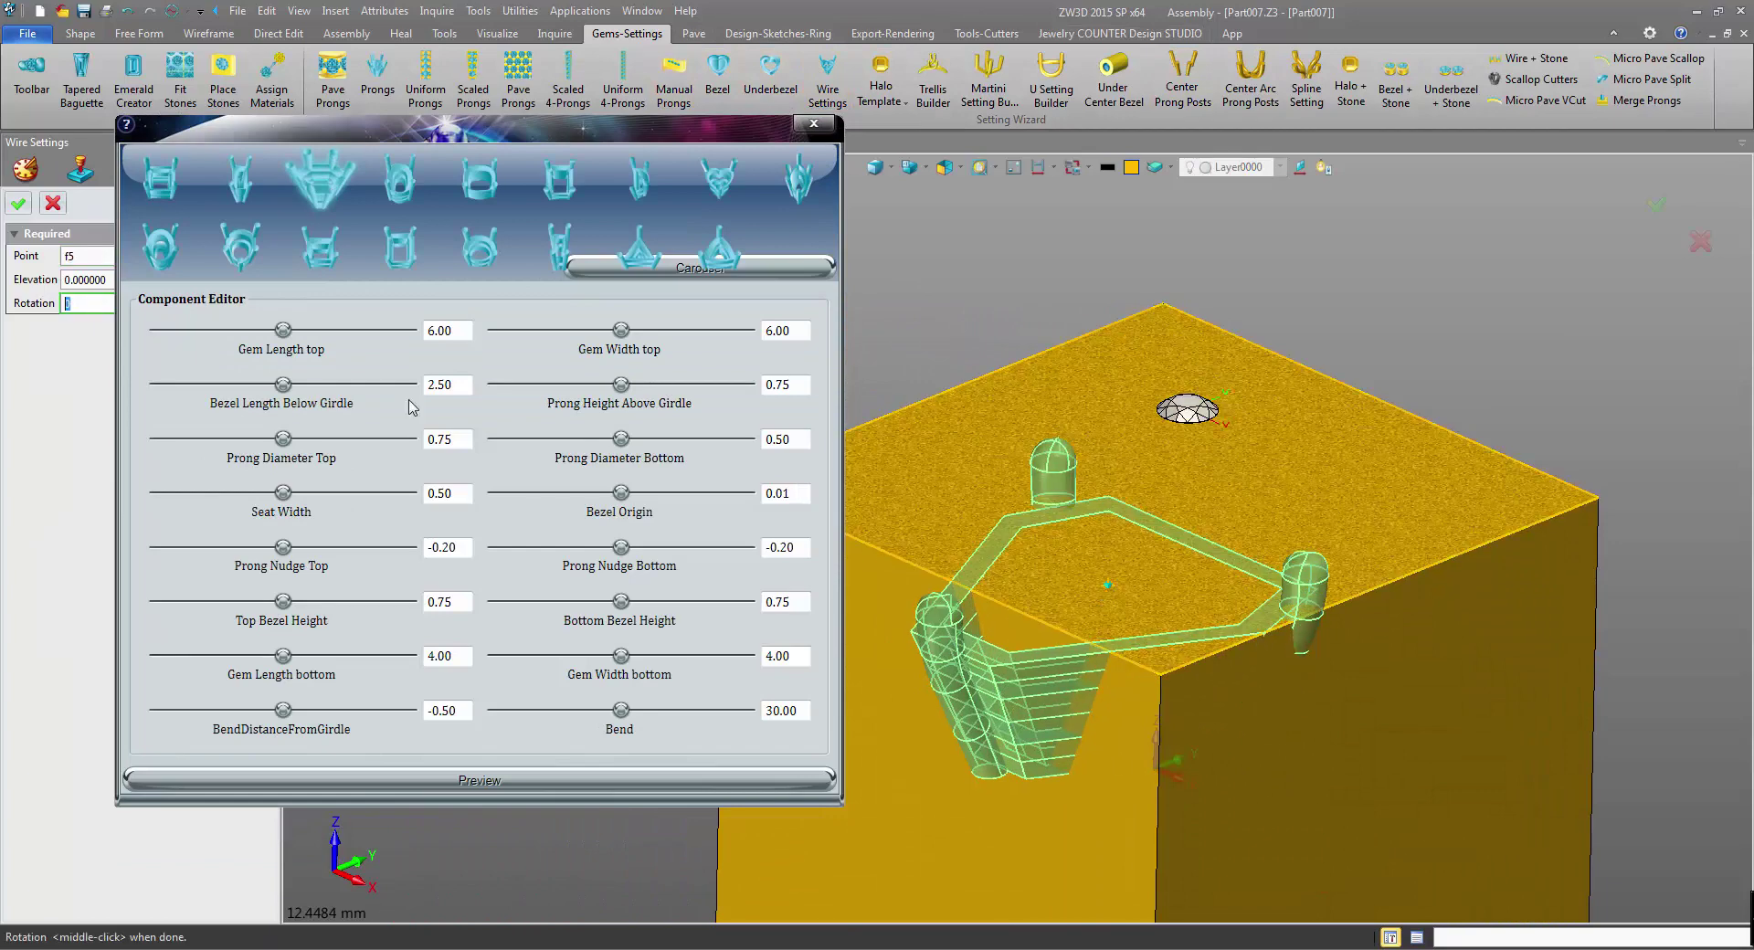
{"action": "left_click", "coordinate": [17, 203]}
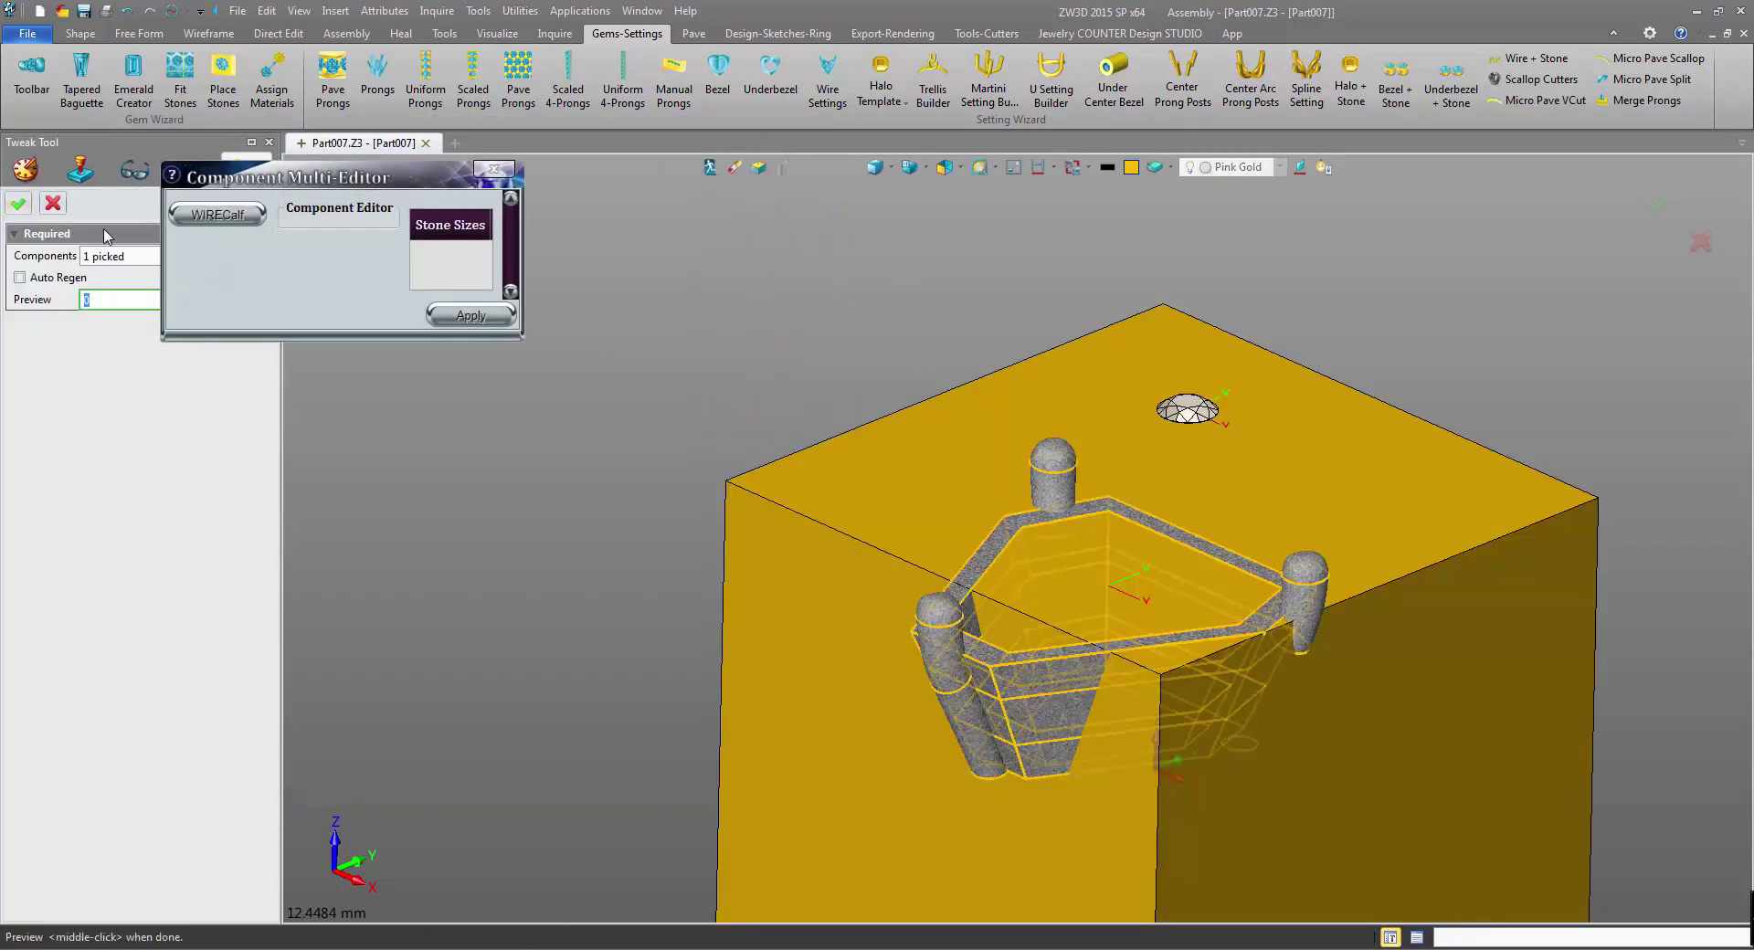
Tweak the wire setting component to a top gem length and top gem width of 12.00
{"action": "left_click_drag", "start_coordinate": [308, 181], "coordinate": [258, 99]}
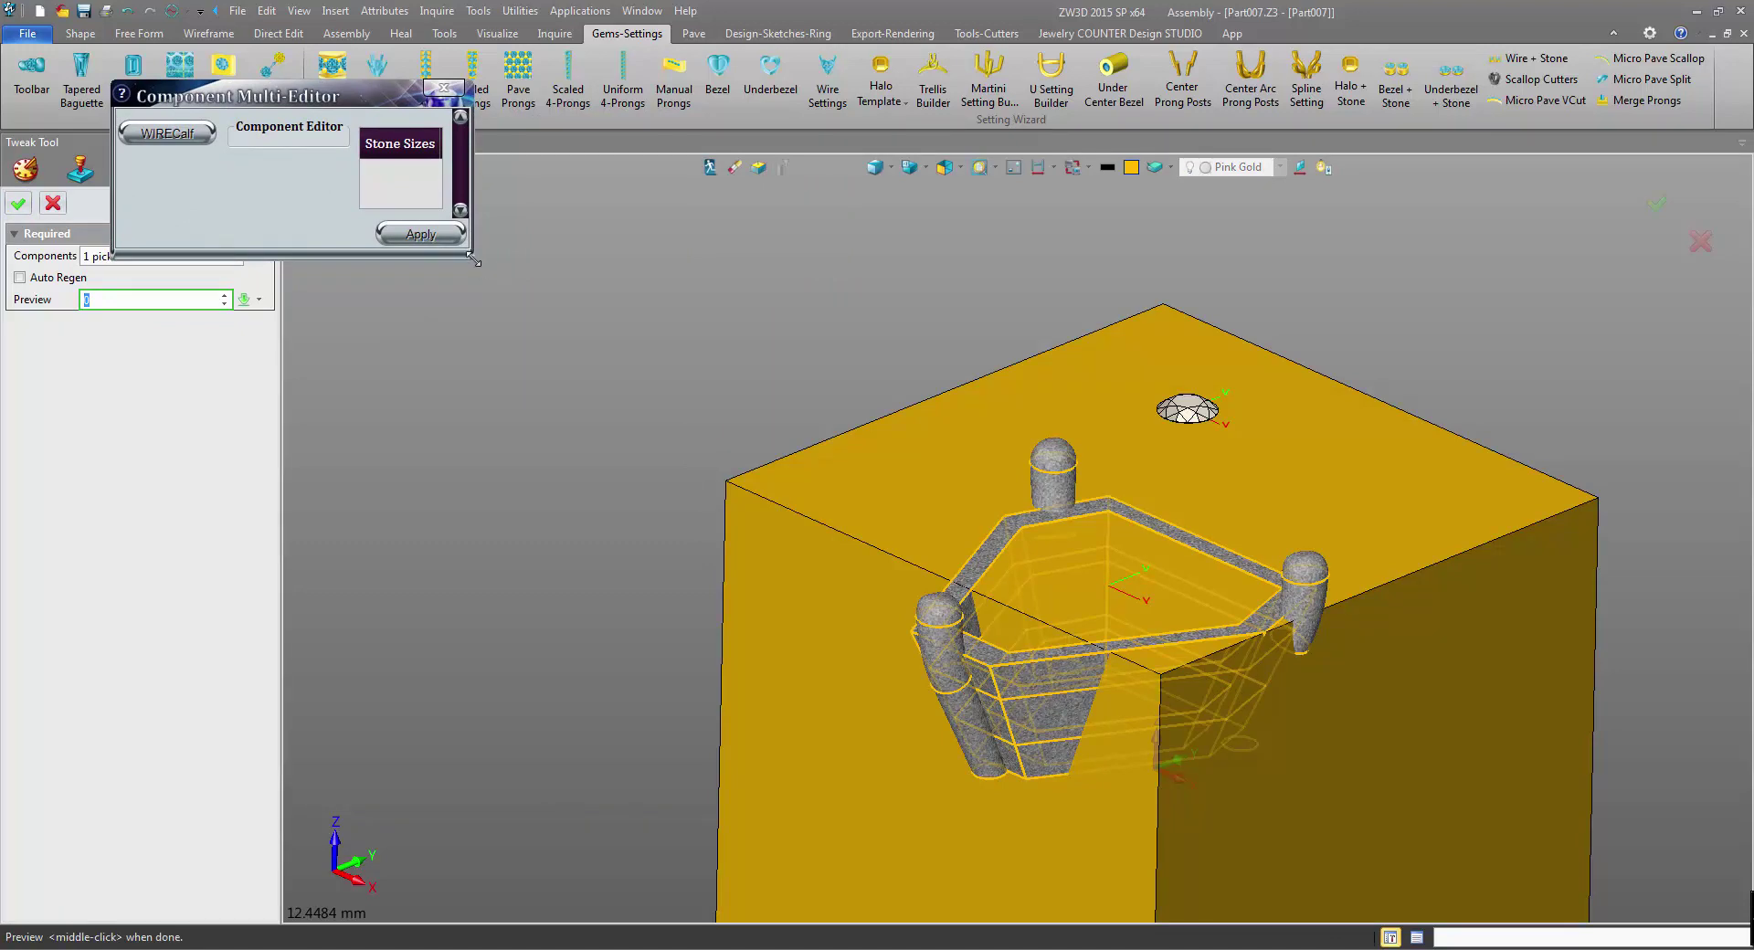
{"action": "left_click_drag", "start_coordinate": [473, 260], "coordinate": [753, 566]}
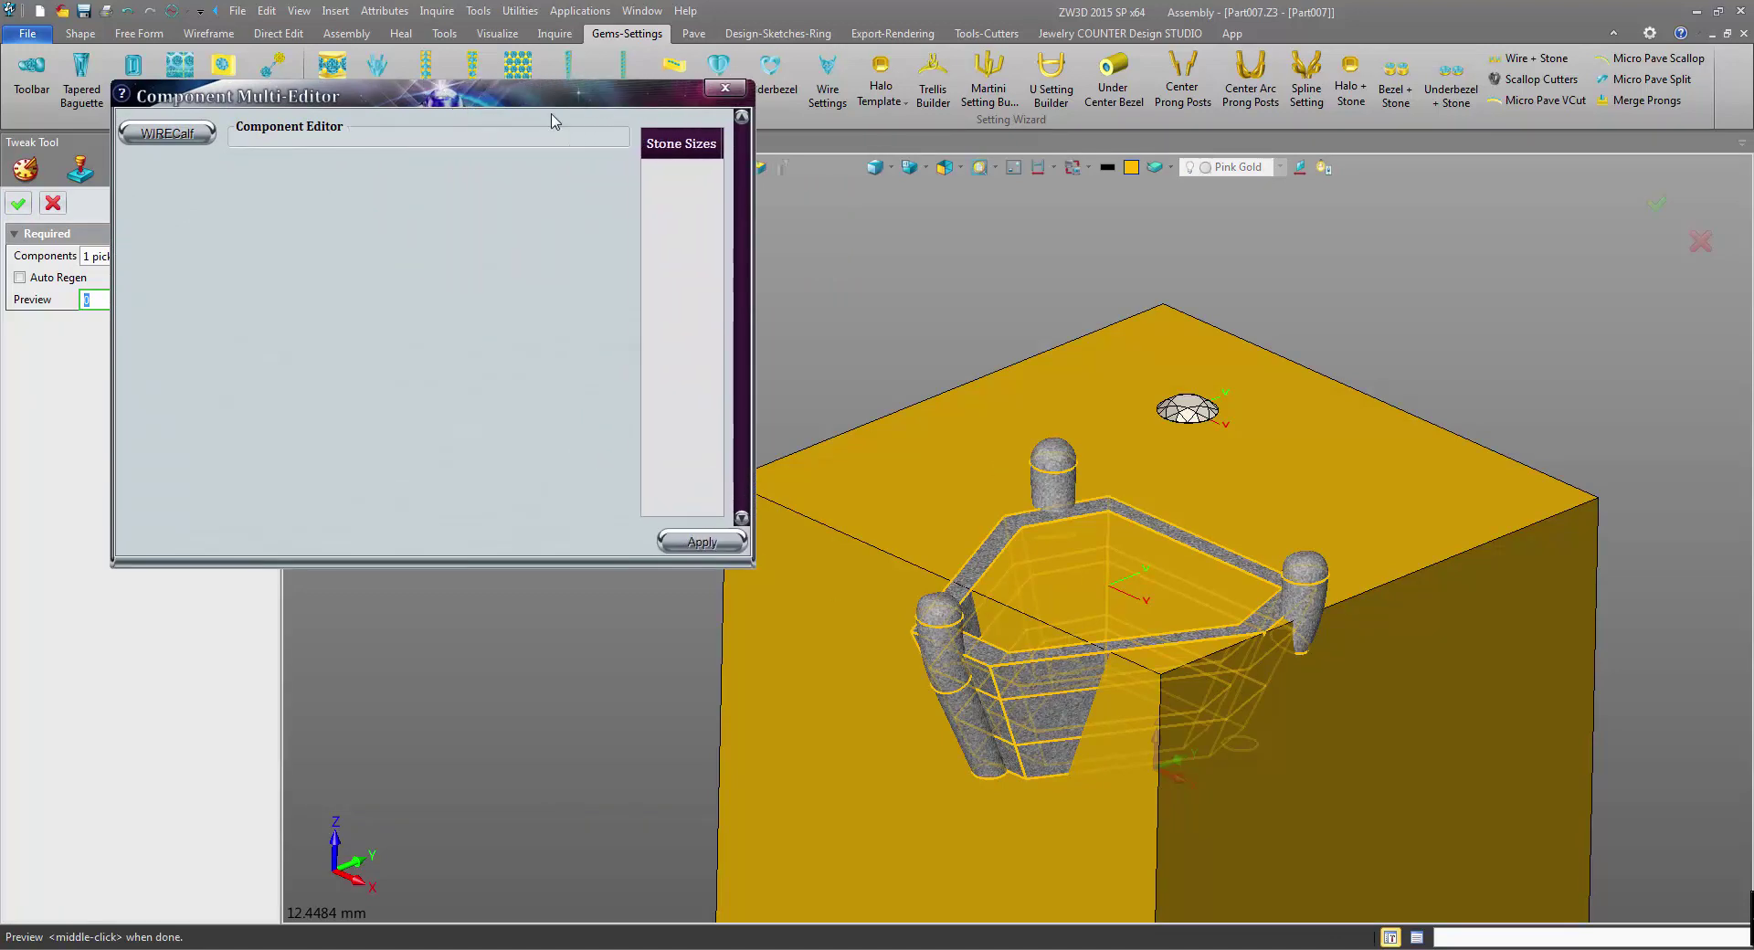
{"action": "left_click", "coordinate": [158, 133]}
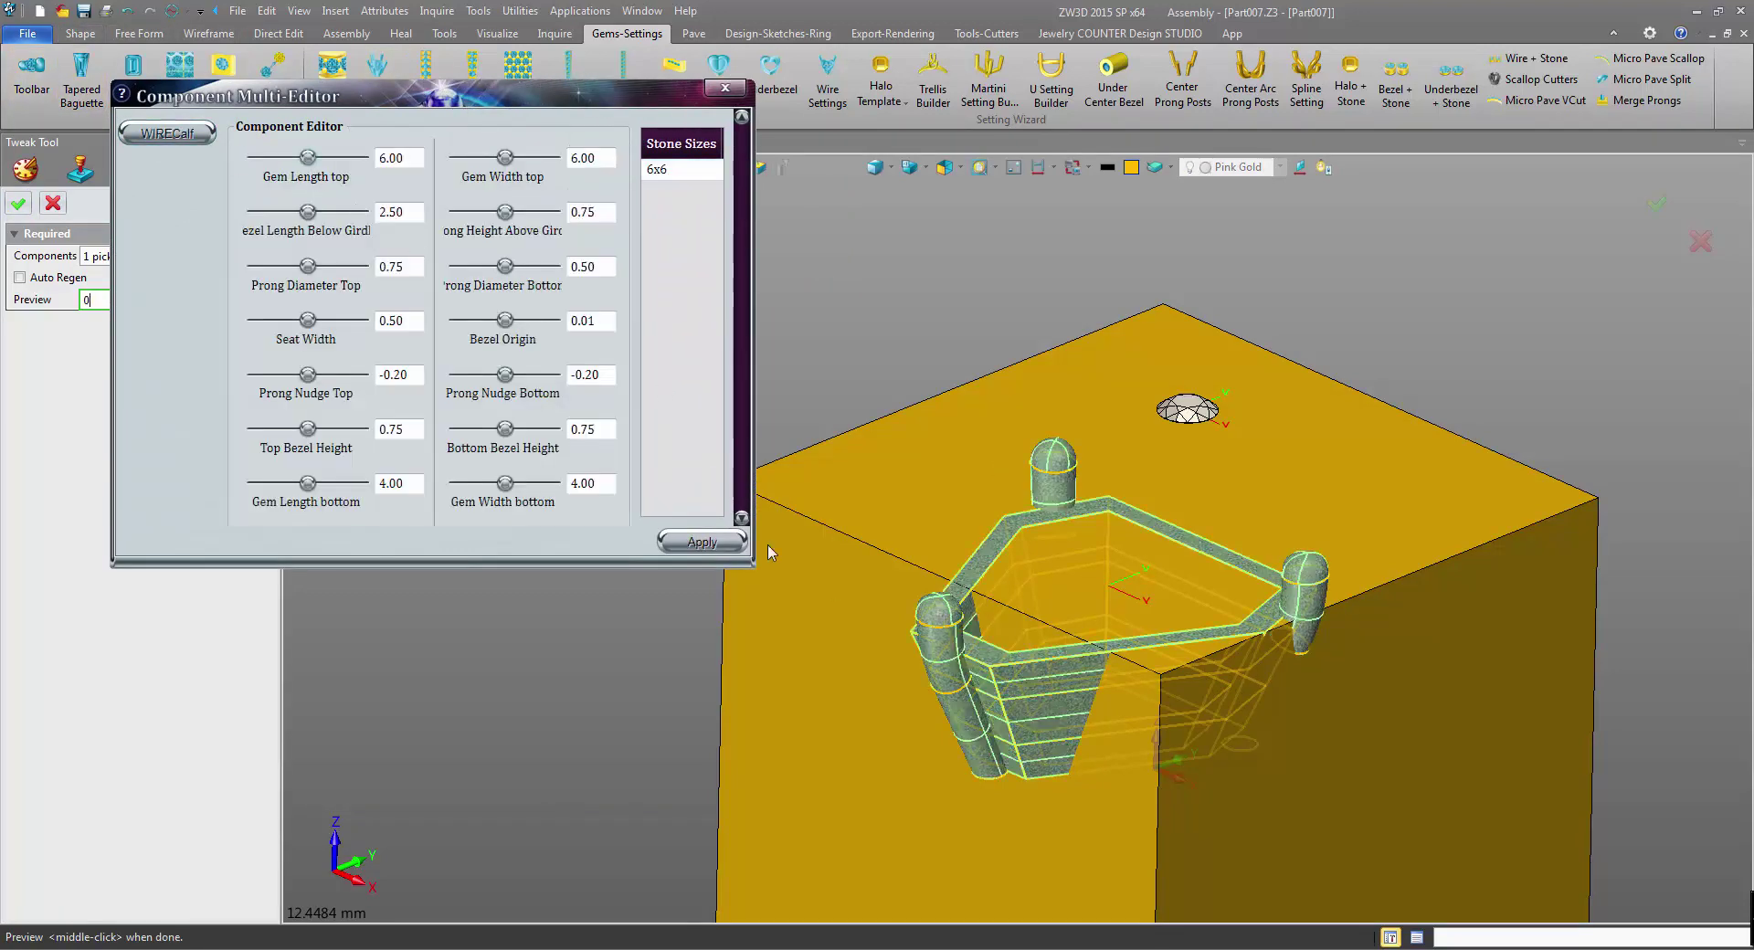
{"action": "left_click_drag", "start_coordinate": [771, 583], "coordinate": [912, 702]}
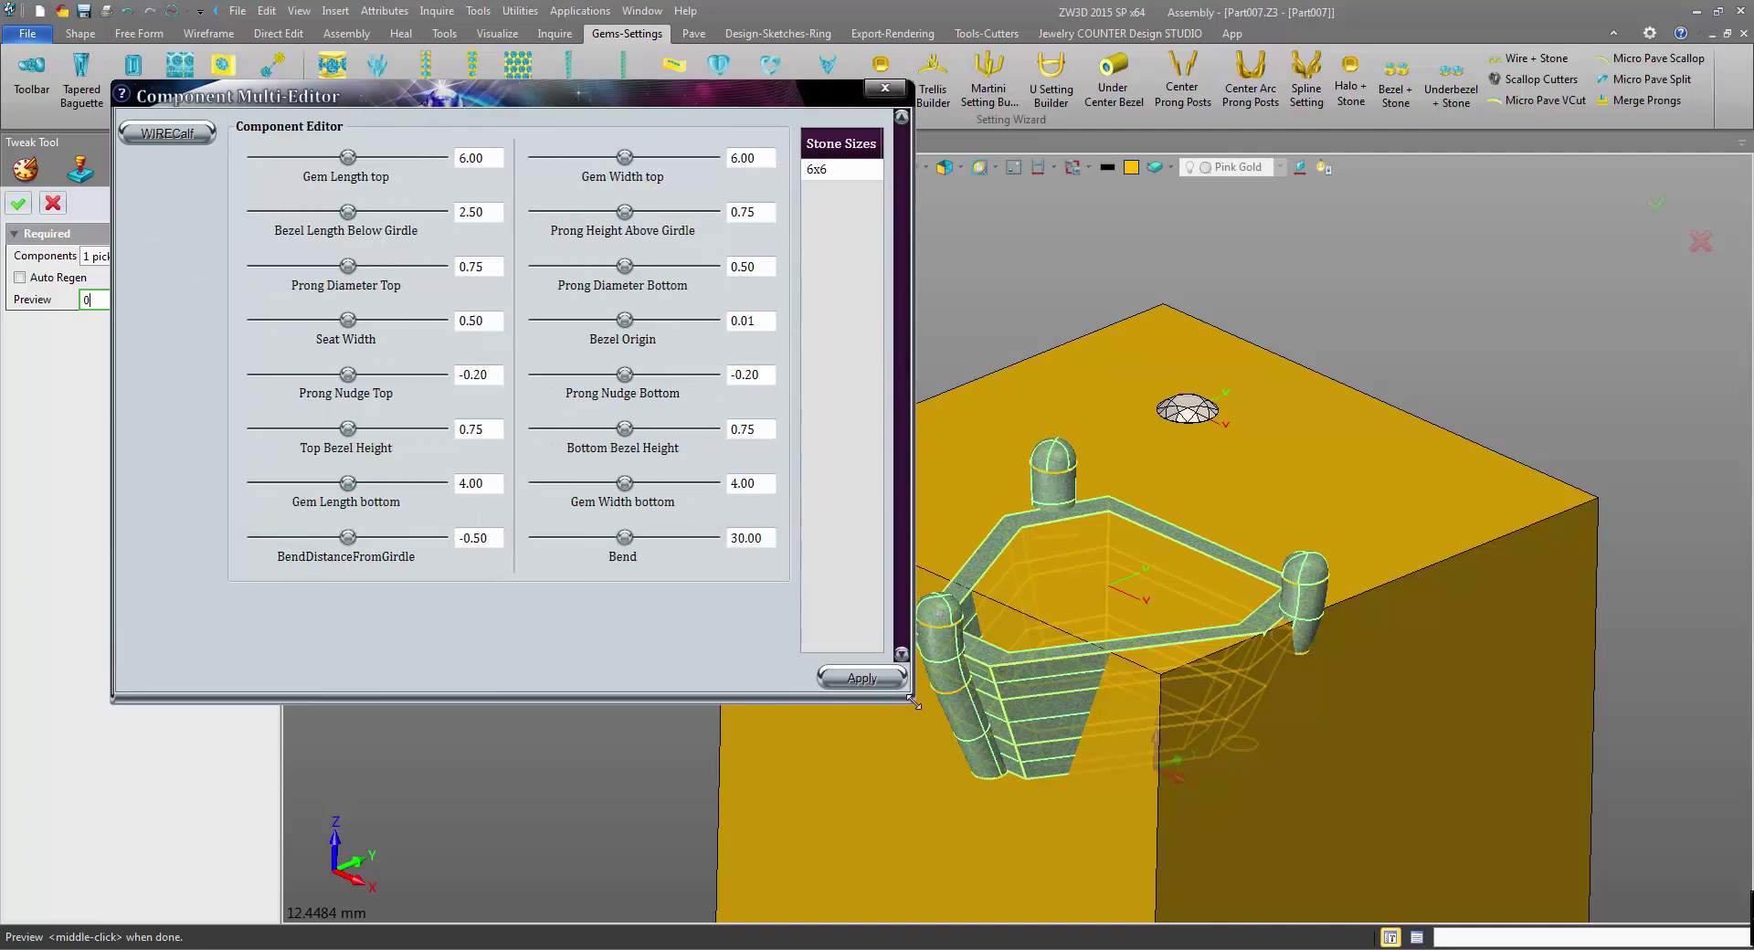
{"action": "left_click_drag", "start_coordinate": [694, 100], "coordinate": [623, 49]}
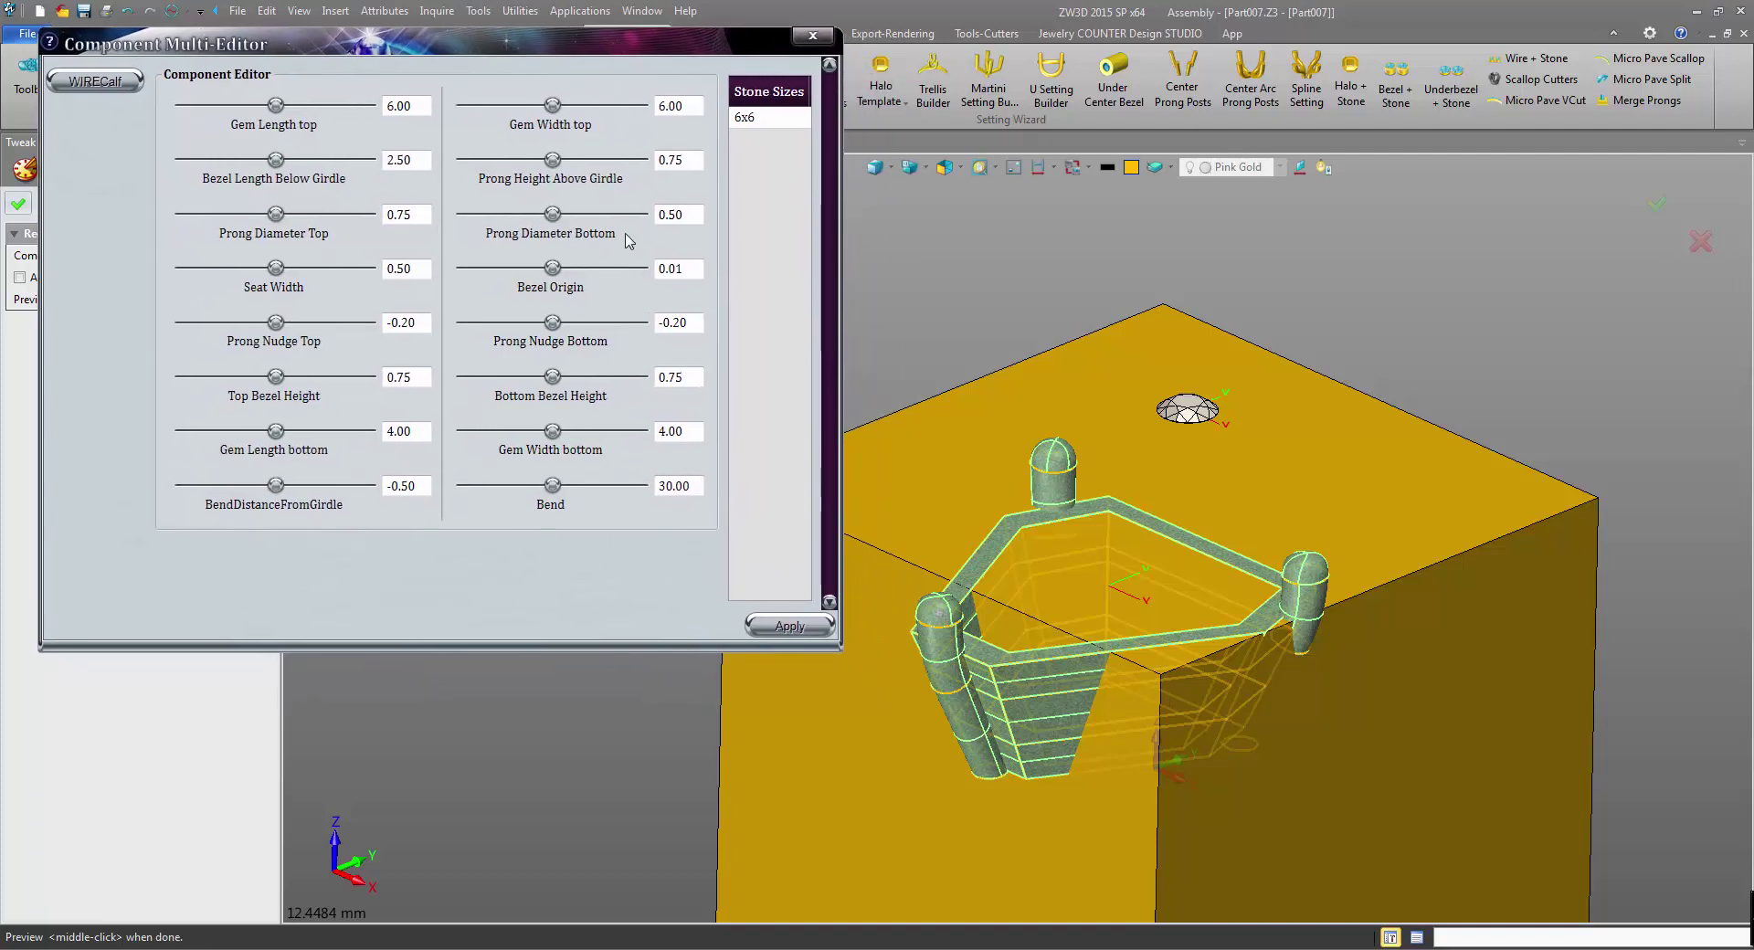
{"action": "double_click", "coordinate": [691, 214]}
{"action": "double_click", "coordinate": [418, 108]}
{"action": "type", "text": "12"}
{"action": "key", "text": "Tab"}
{"action": "type", "text": "12"}
{"action": "left_click", "coordinate": [782, 627]}
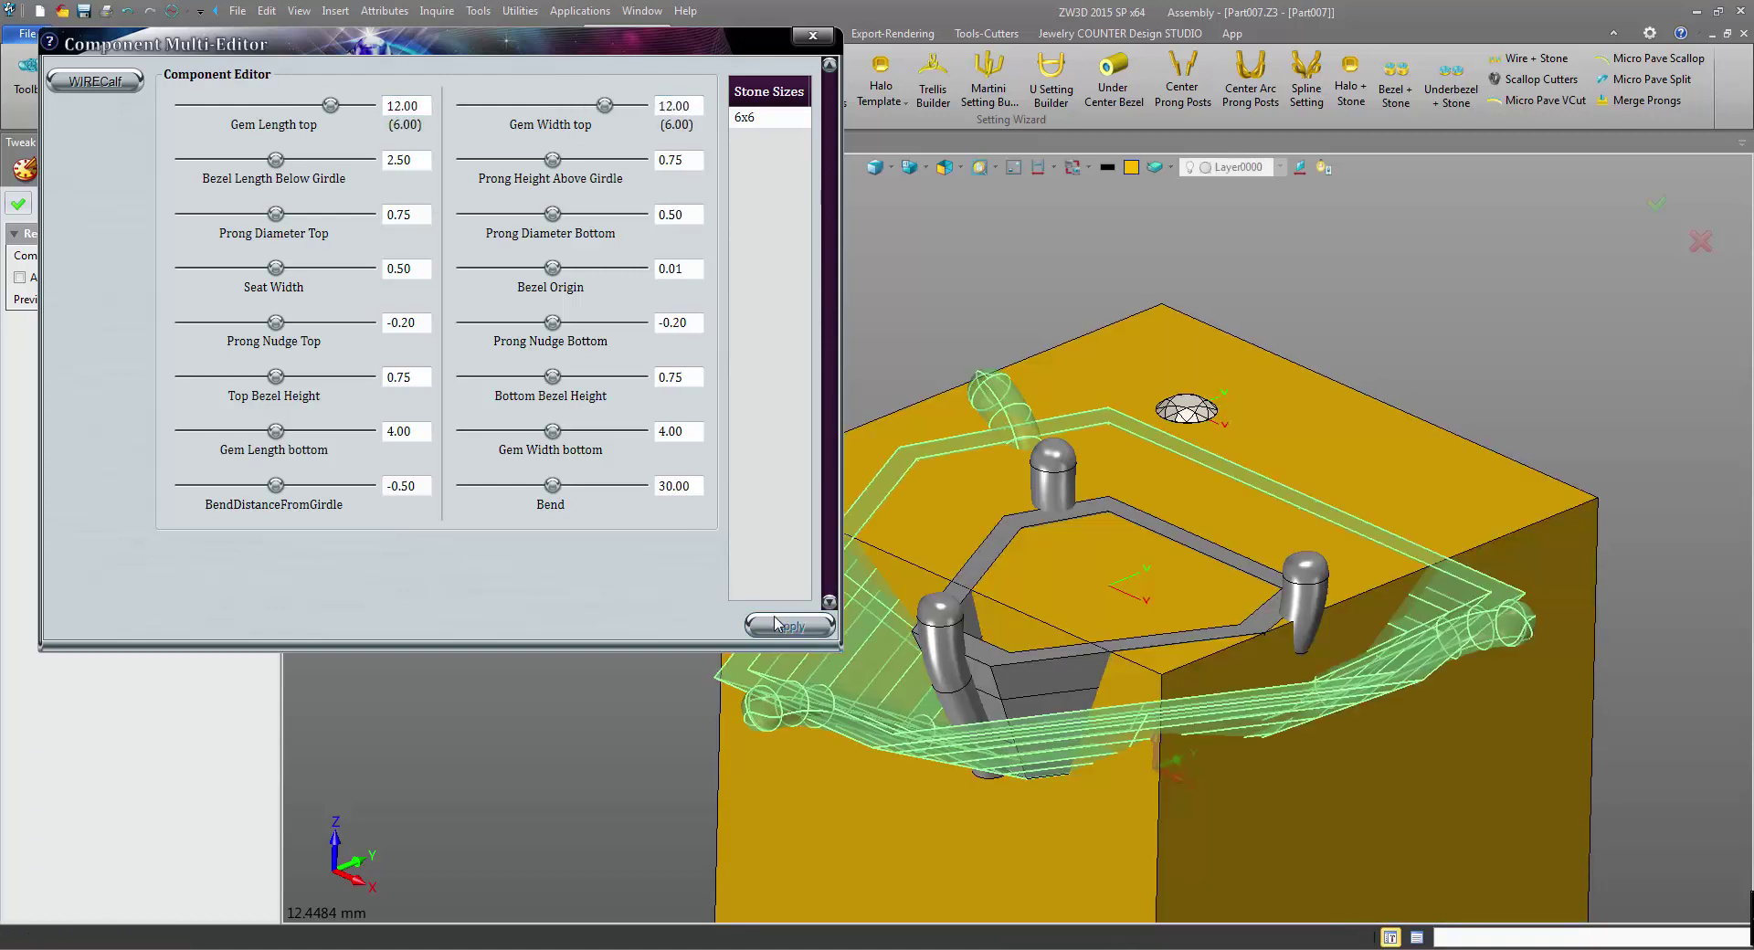
{"action": "left_click", "coordinate": [18, 205]}
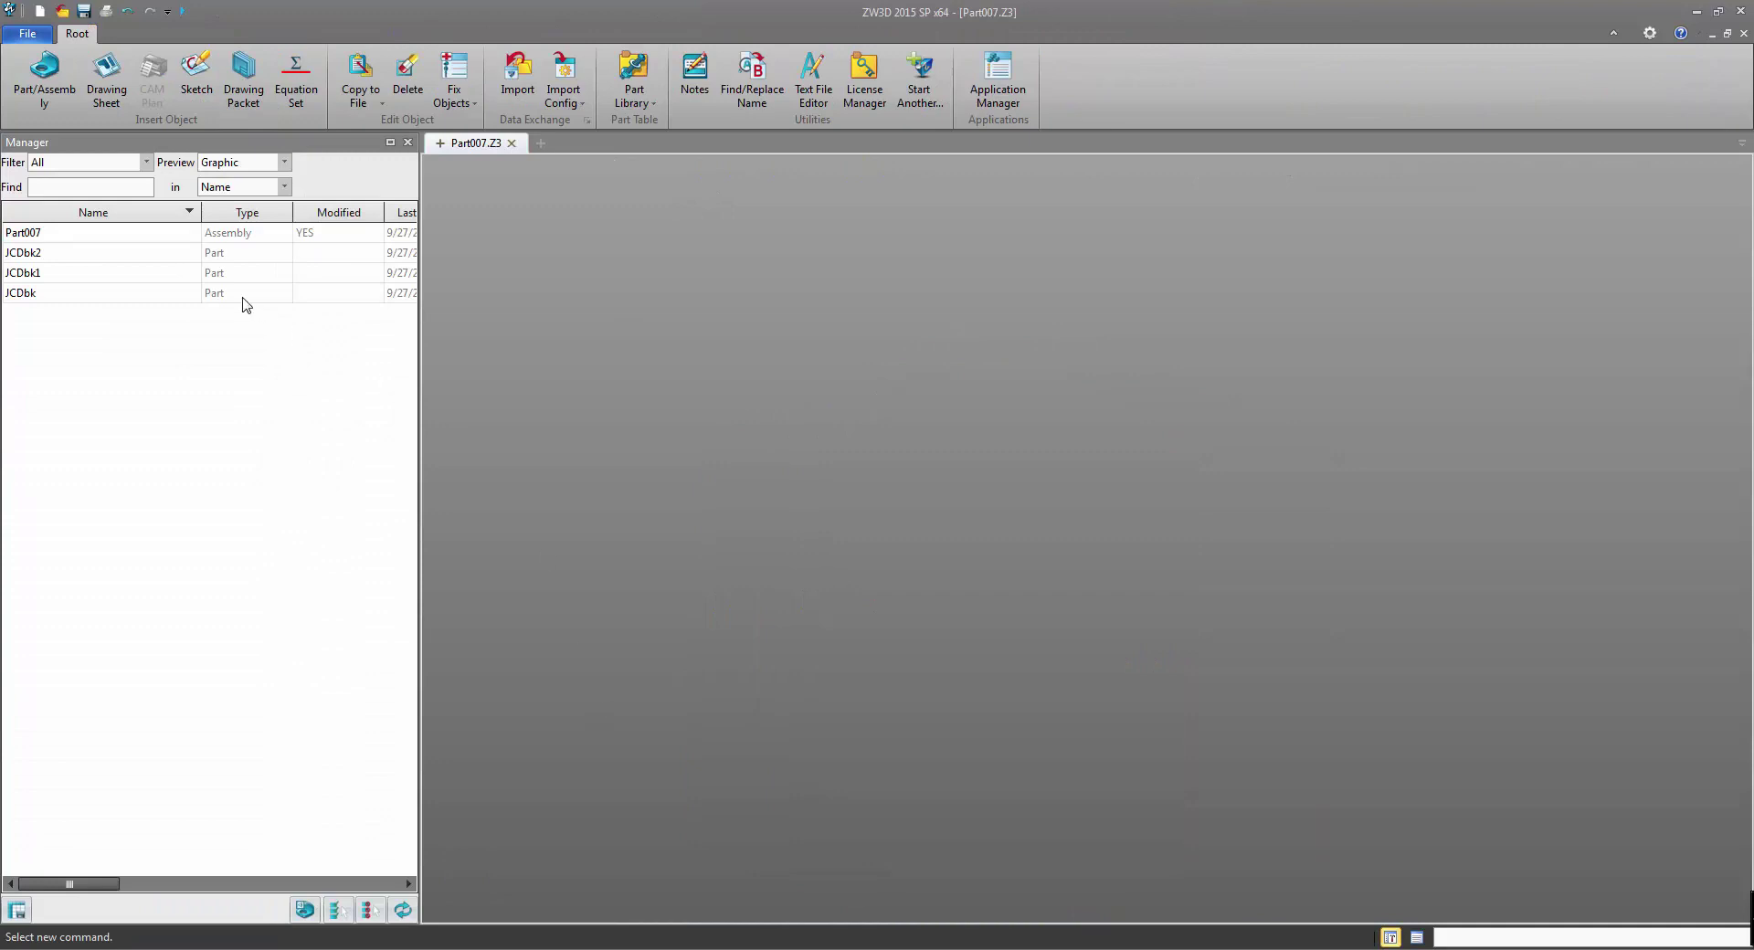
Preview JCDbk2, JCDbk, JCDbk1 and Part007 from the file's root level, and reopen the Part007 assembly
{"action": "left_click", "coordinate": [186, 257]}
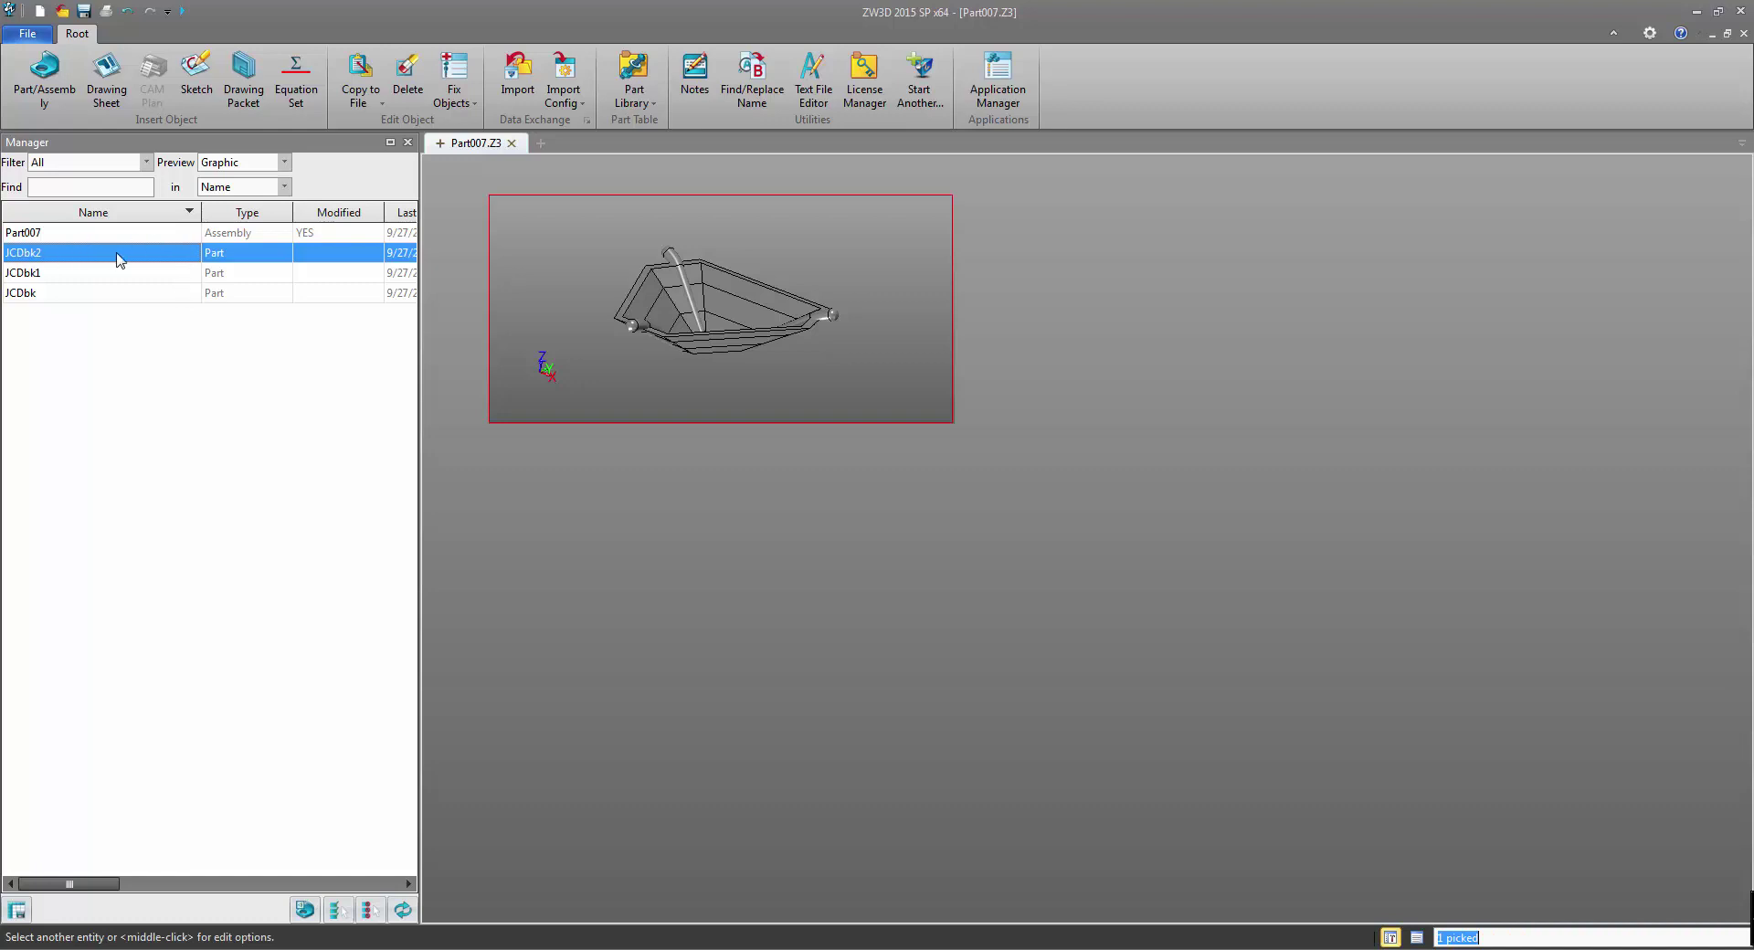
{"action": "left_click", "coordinate": [159, 295]}
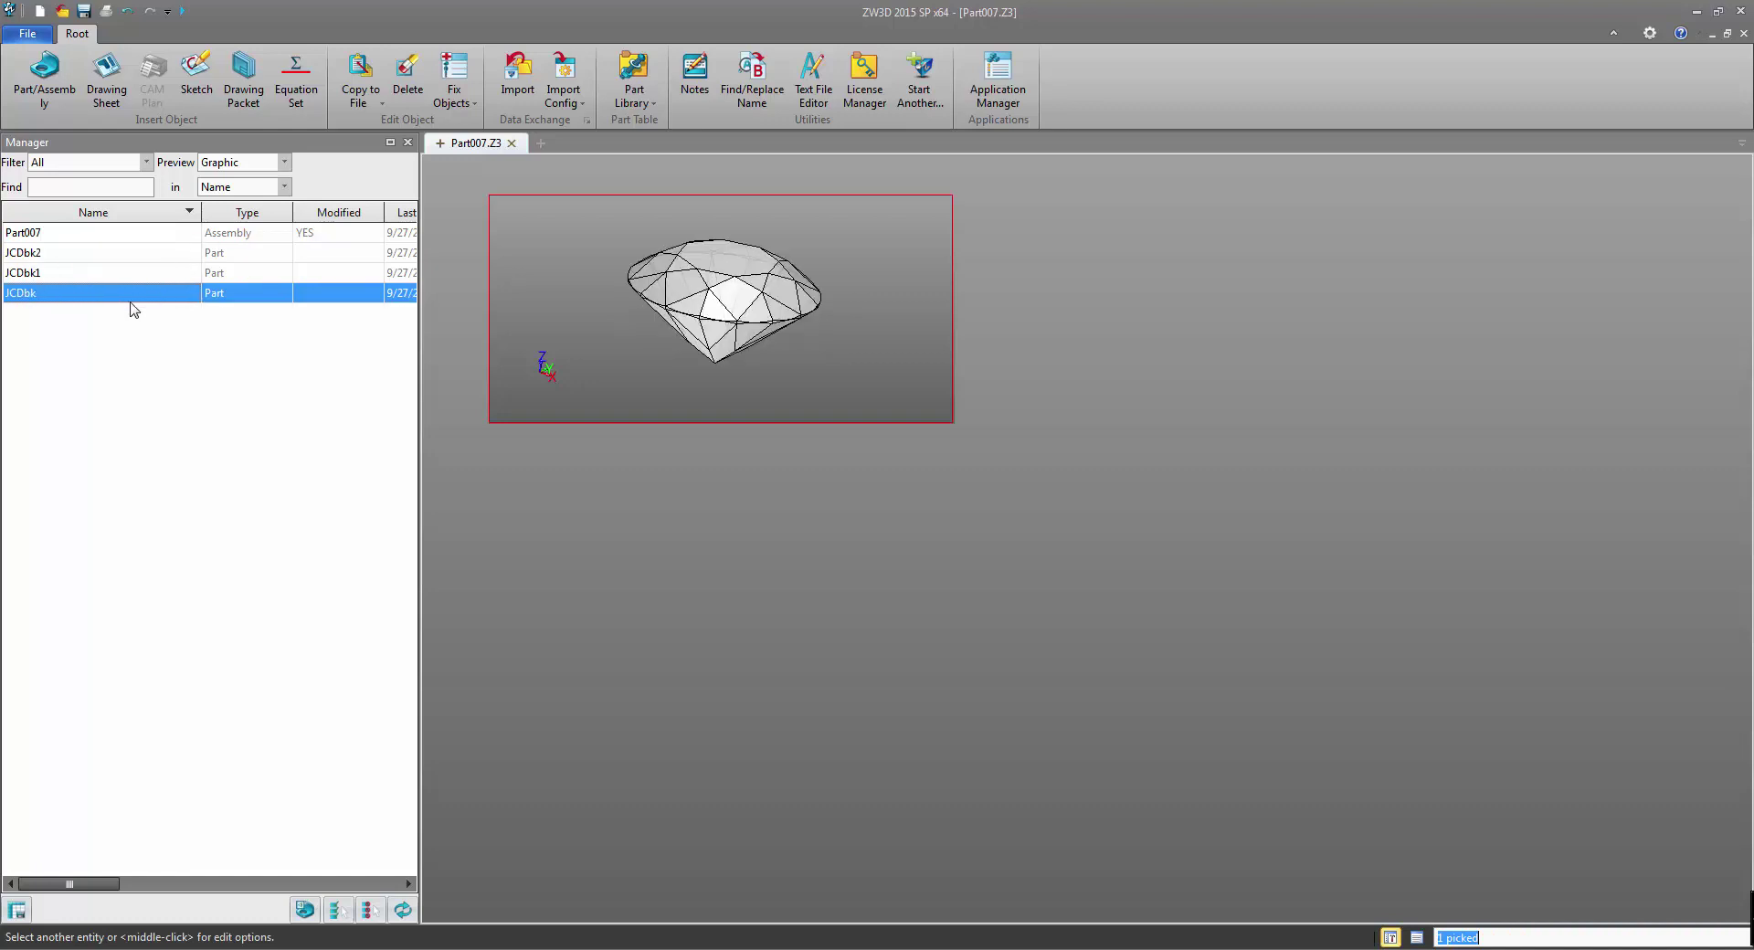
{"action": "left_click", "coordinate": [177, 273]}
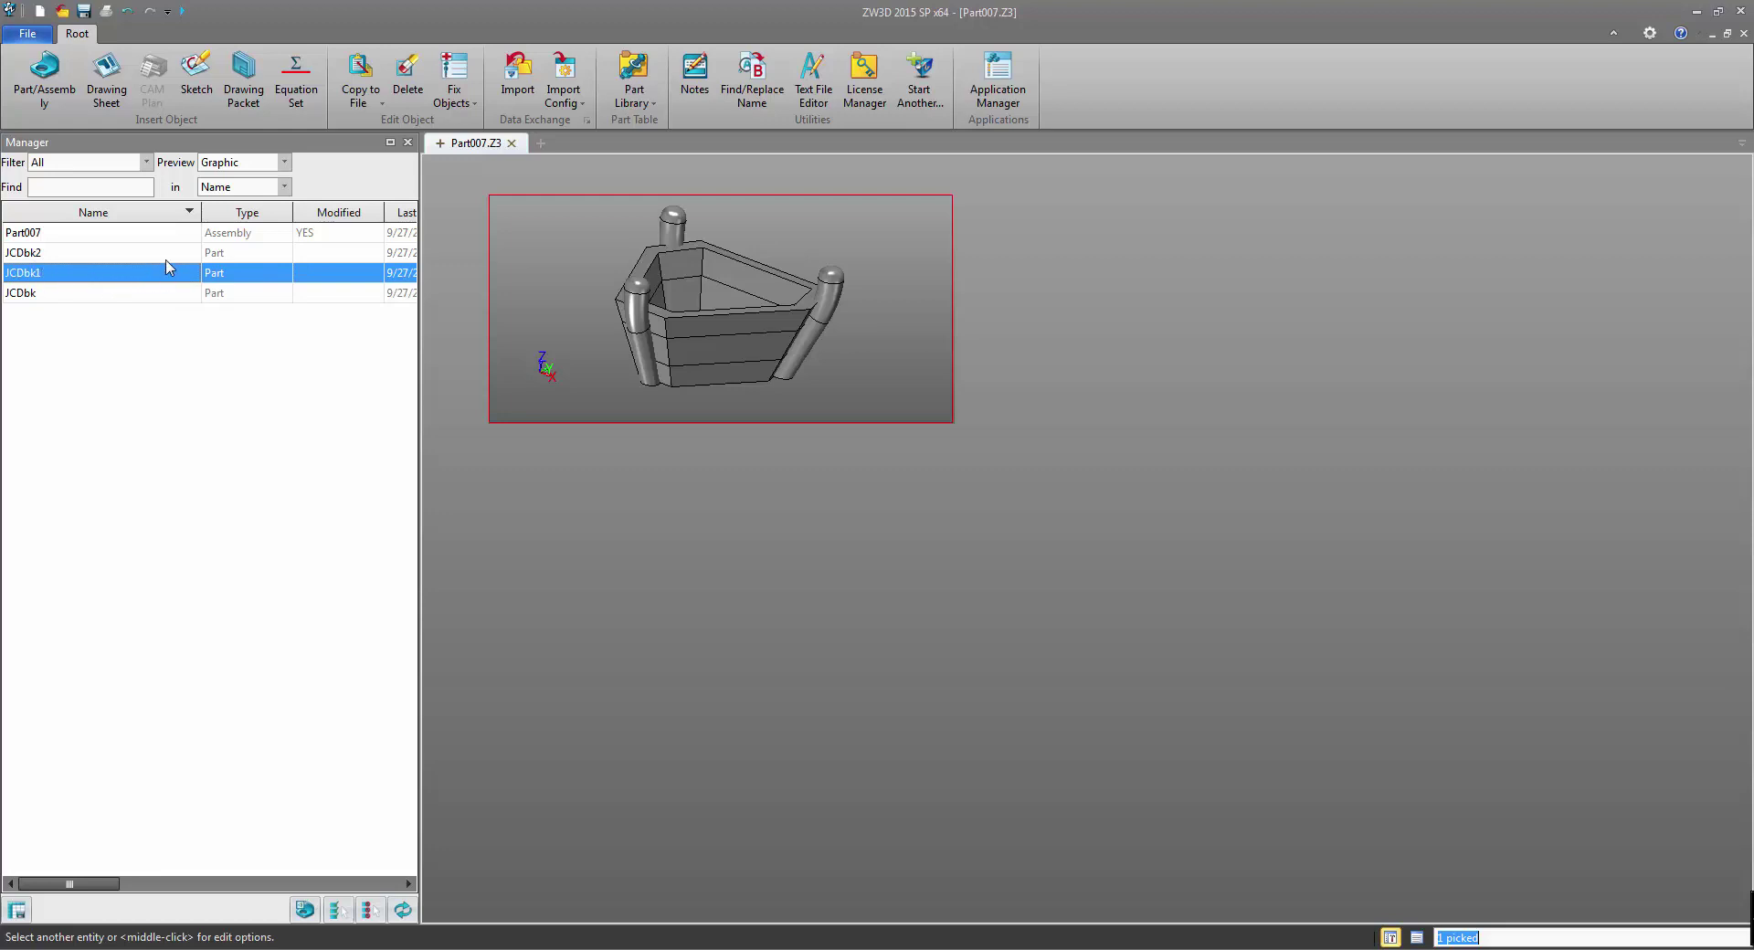
{"action": "left_click", "coordinate": [166, 254]}
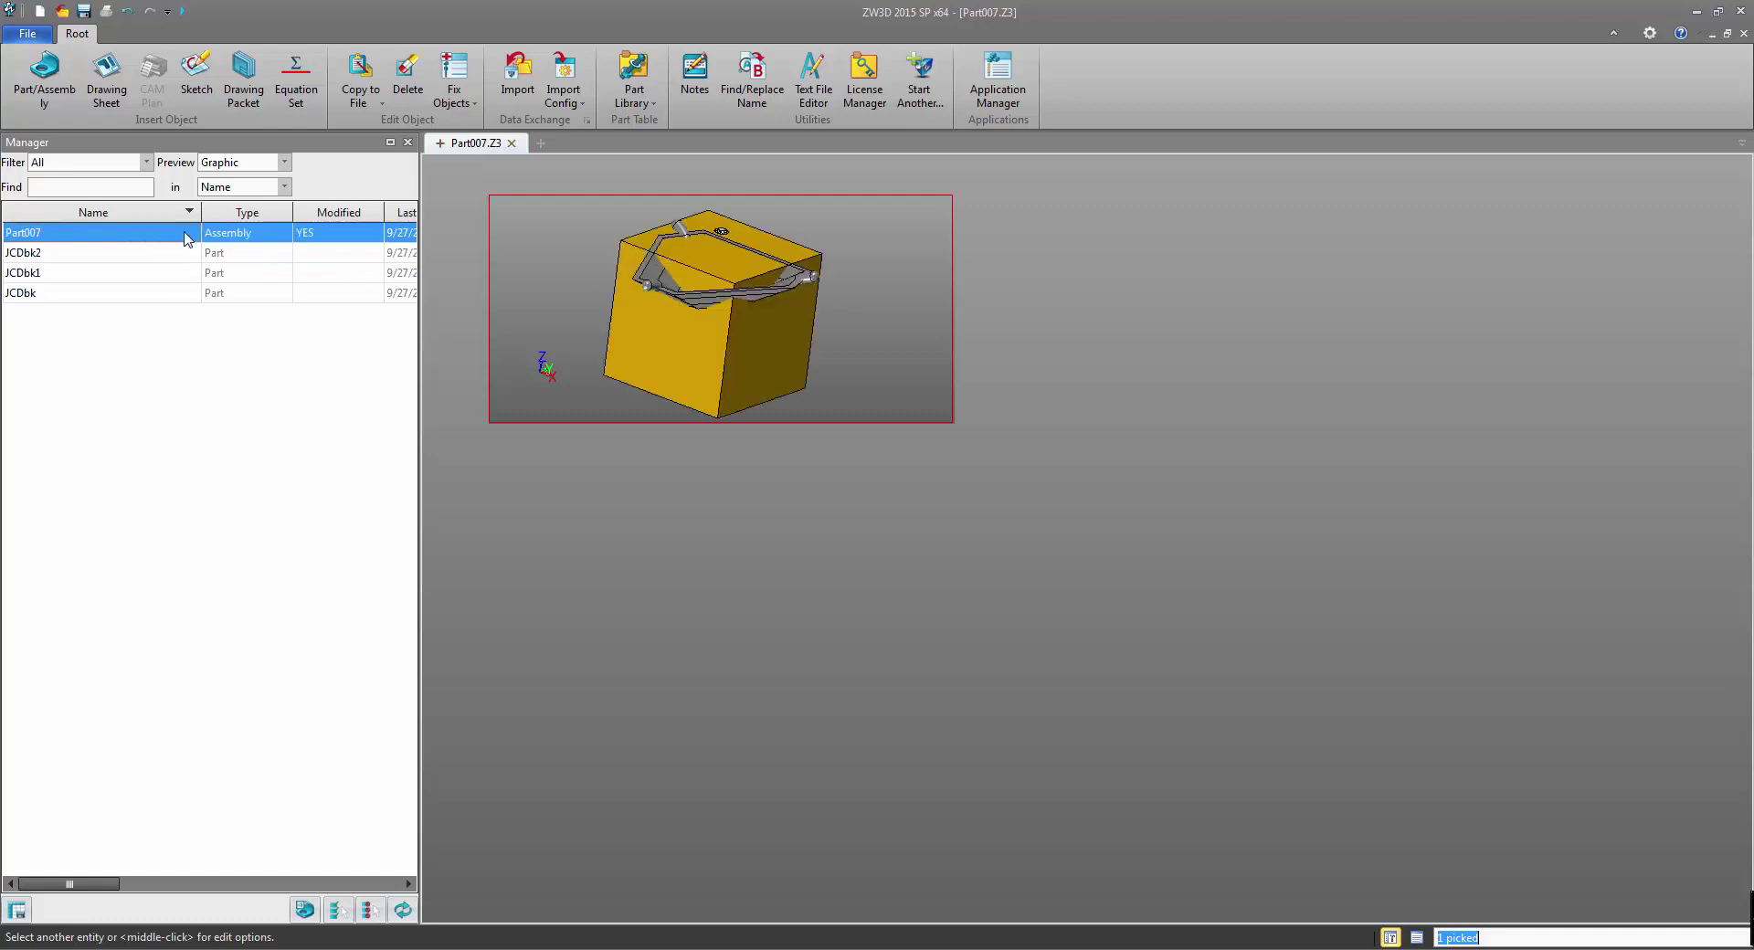
{"action": "double_click", "coordinate": [185, 235]}
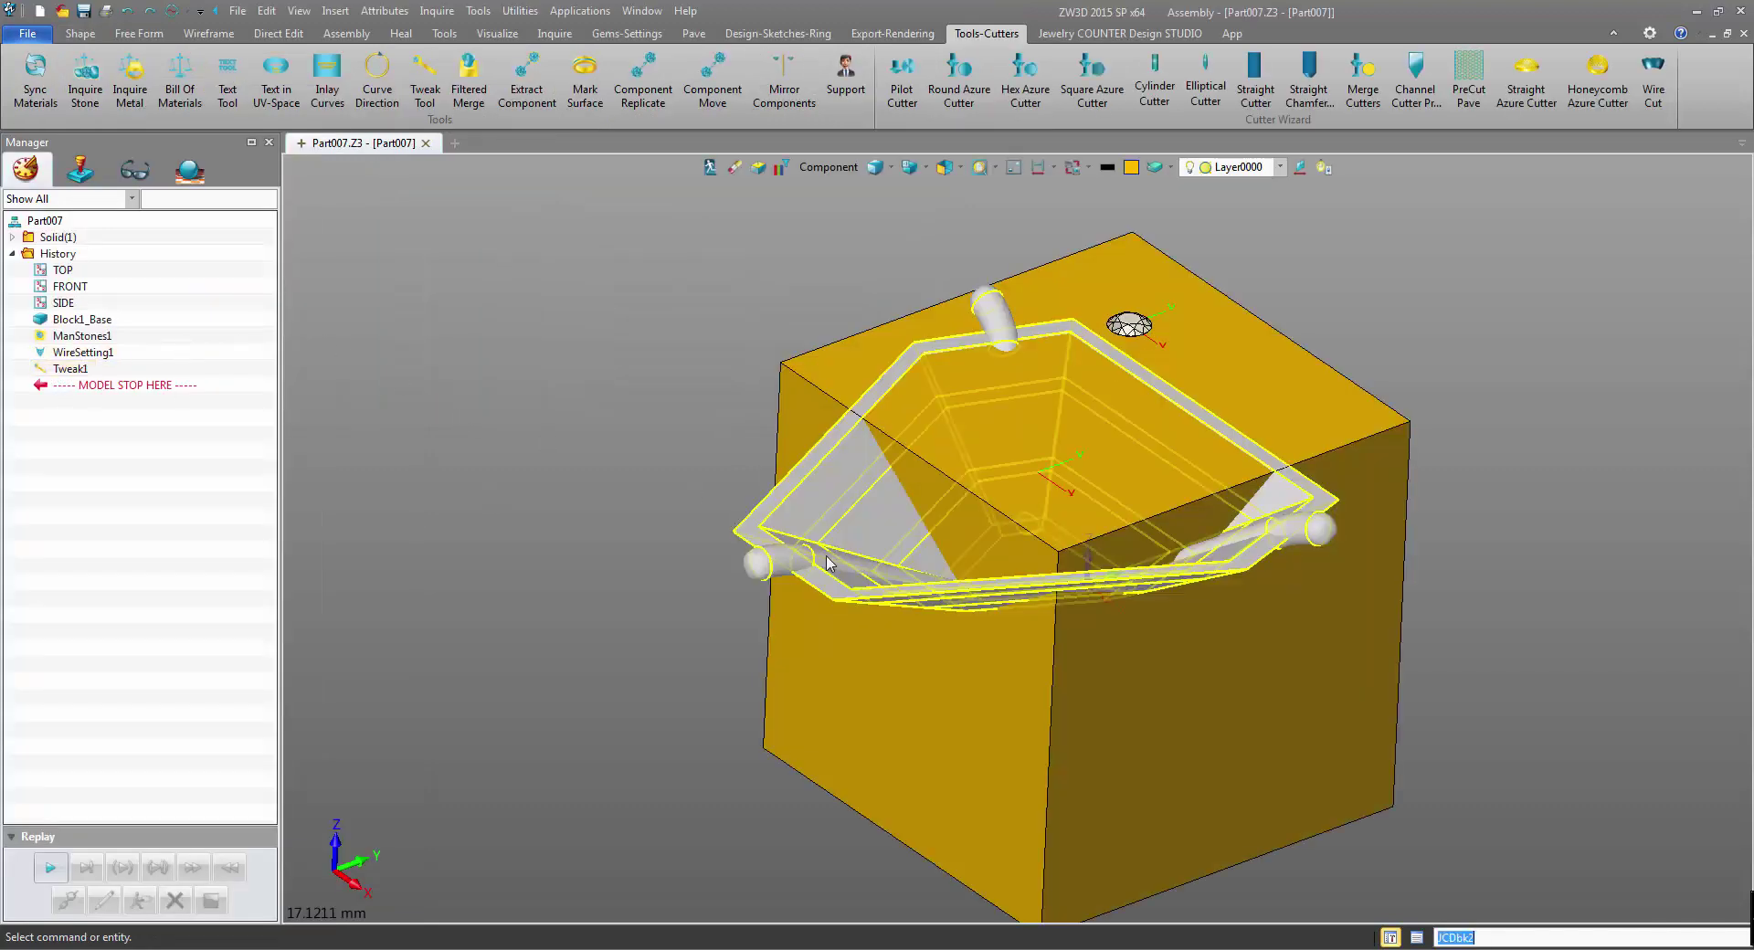
Redefine the wire setting feature in the assembly history with a top prong diameter of 1.25
{"action": "right_click", "coordinate": [77, 370]}
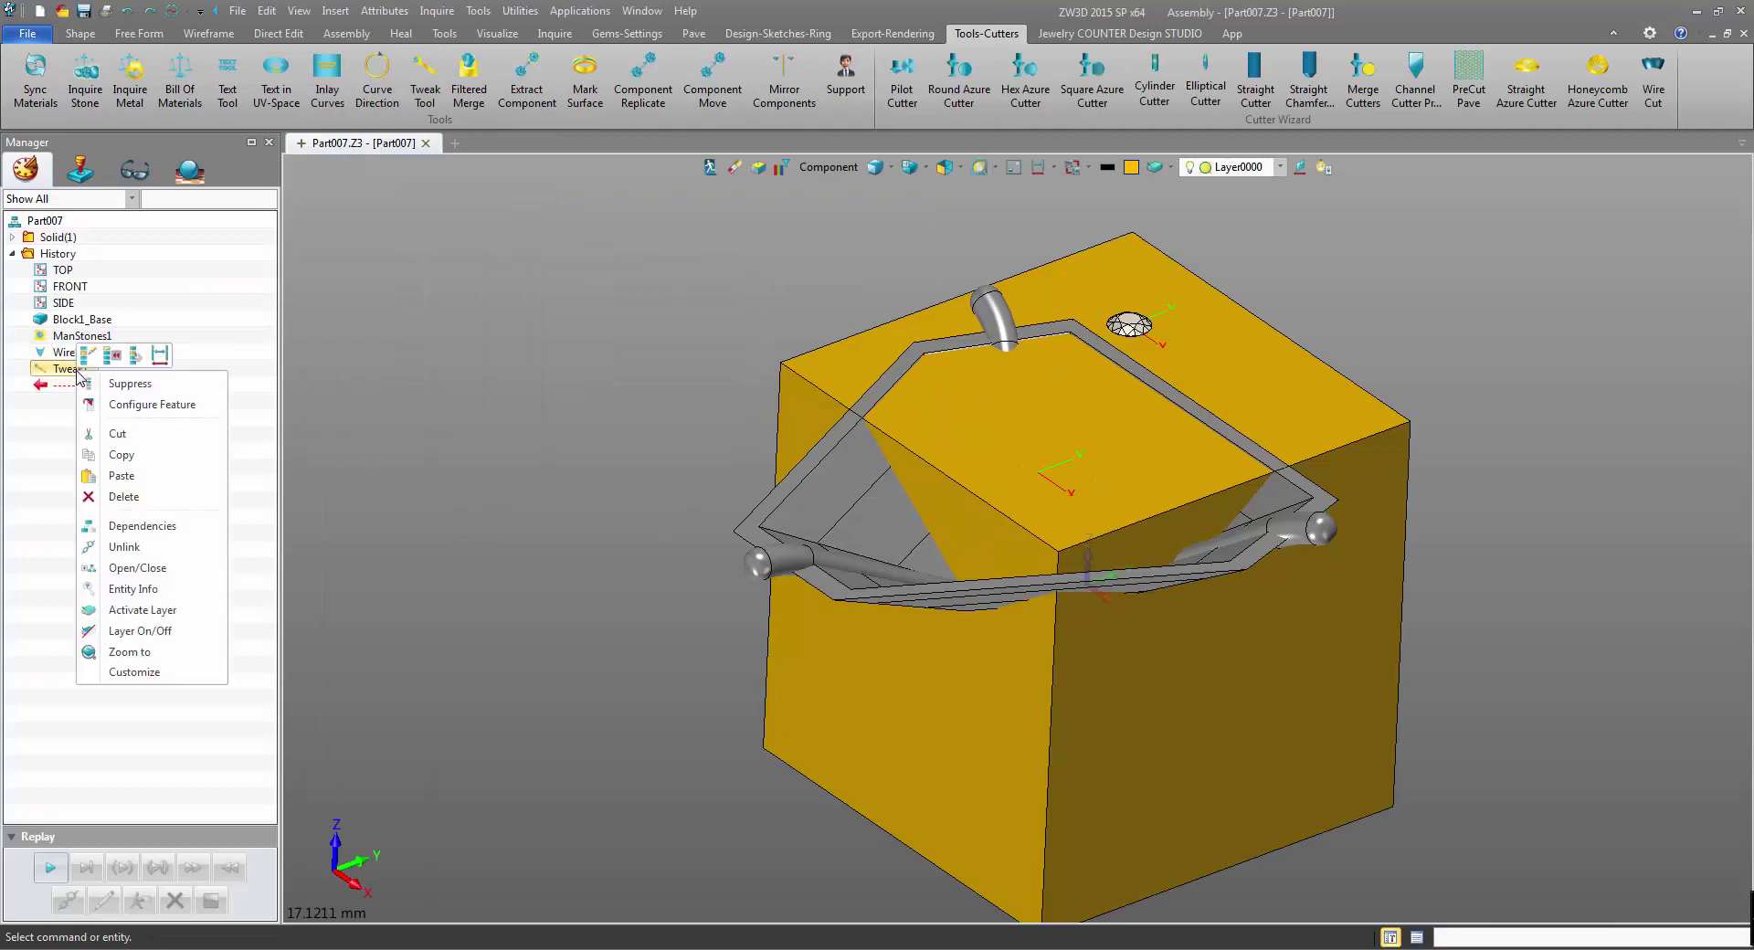
{"action": "right_click", "coordinate": [46, 352]}
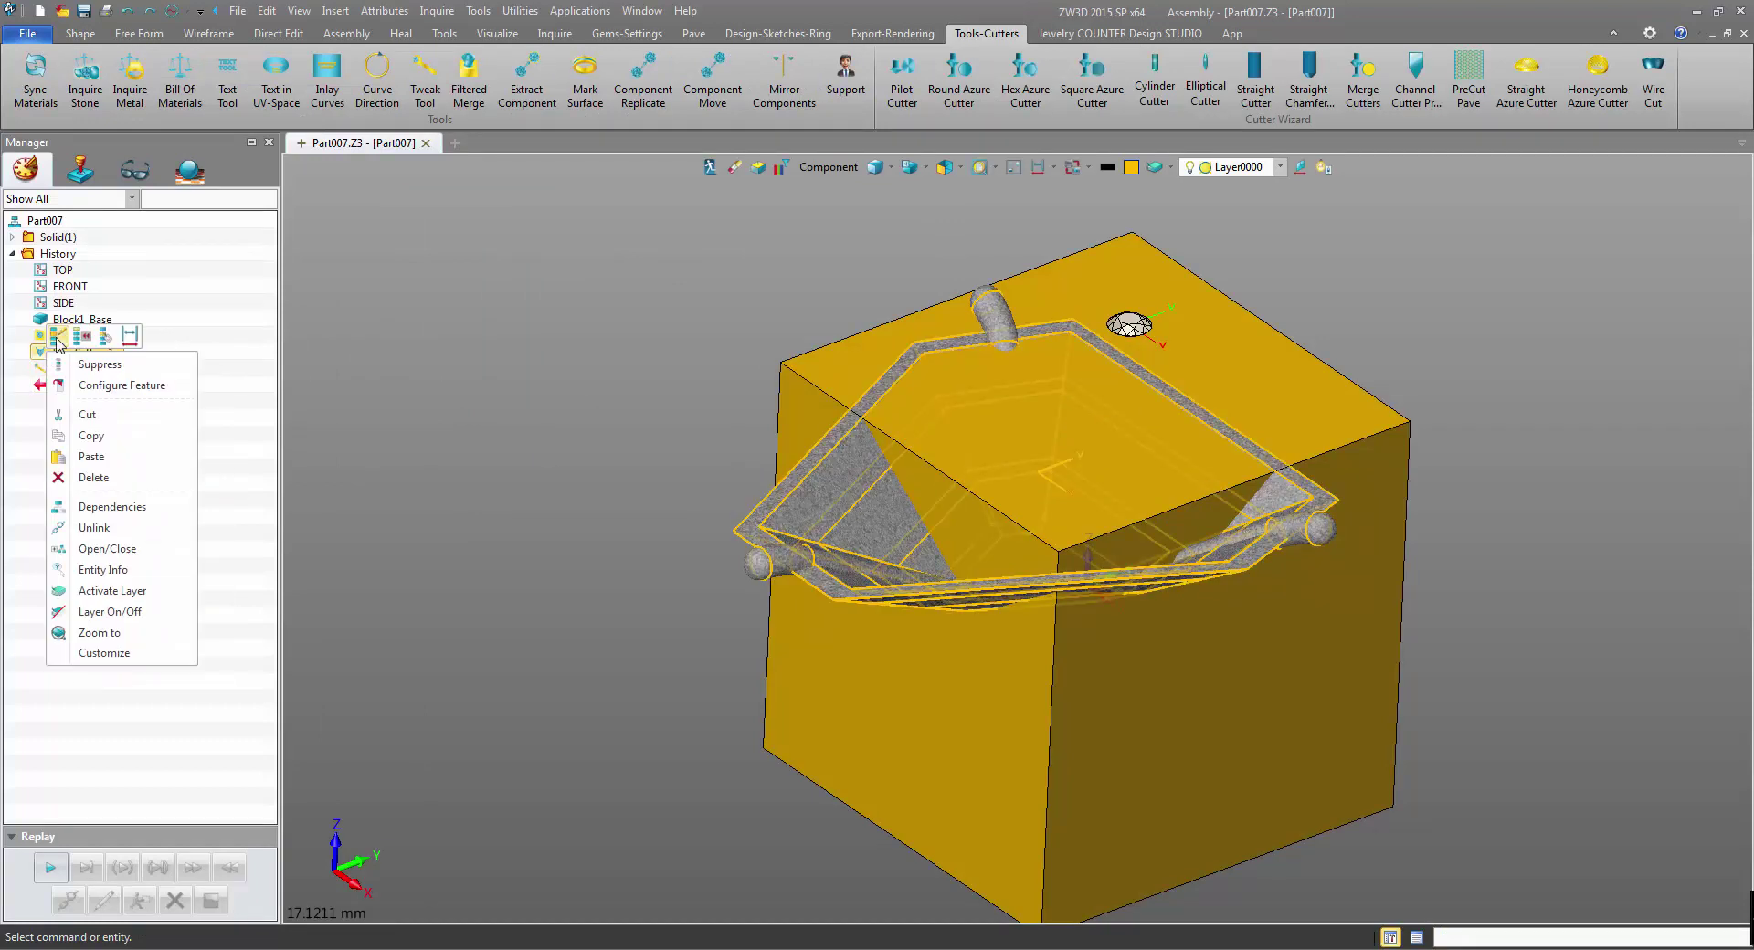
{"action": "left_click", "coordinate": [57, 337]}
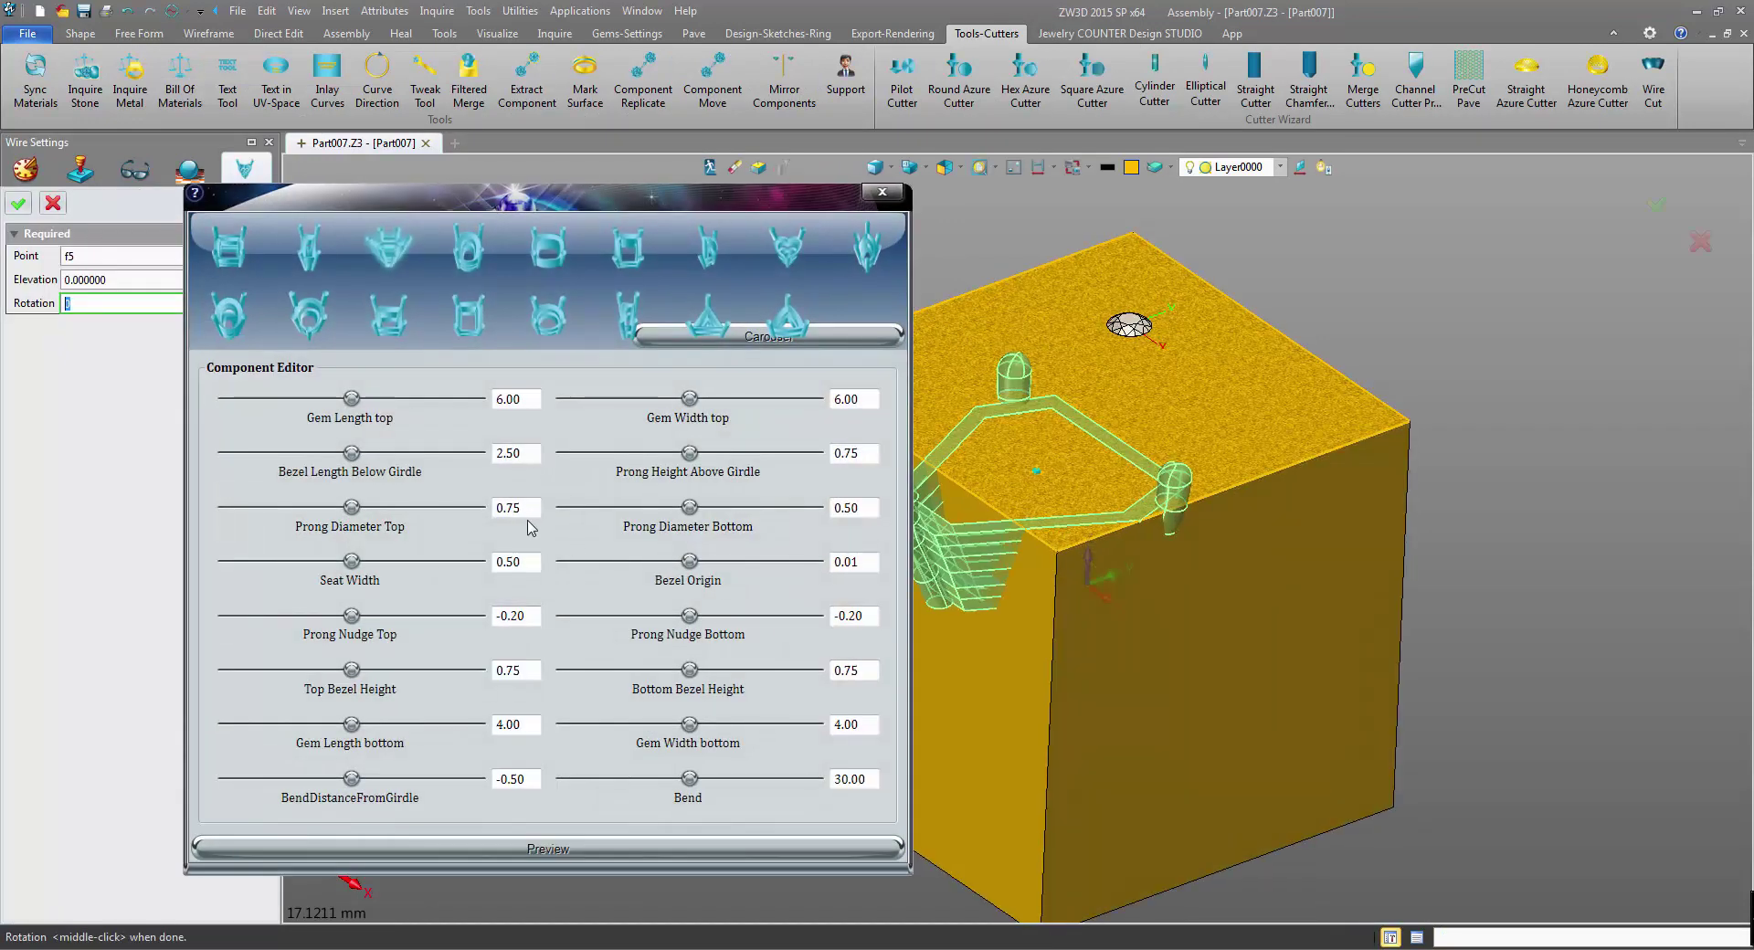
{"action": "left_click", "coordinate": [512, 508]}
{"action": "type", "text": "1.25"}
{"action": "left_click", "coordinate": [813, 849]}
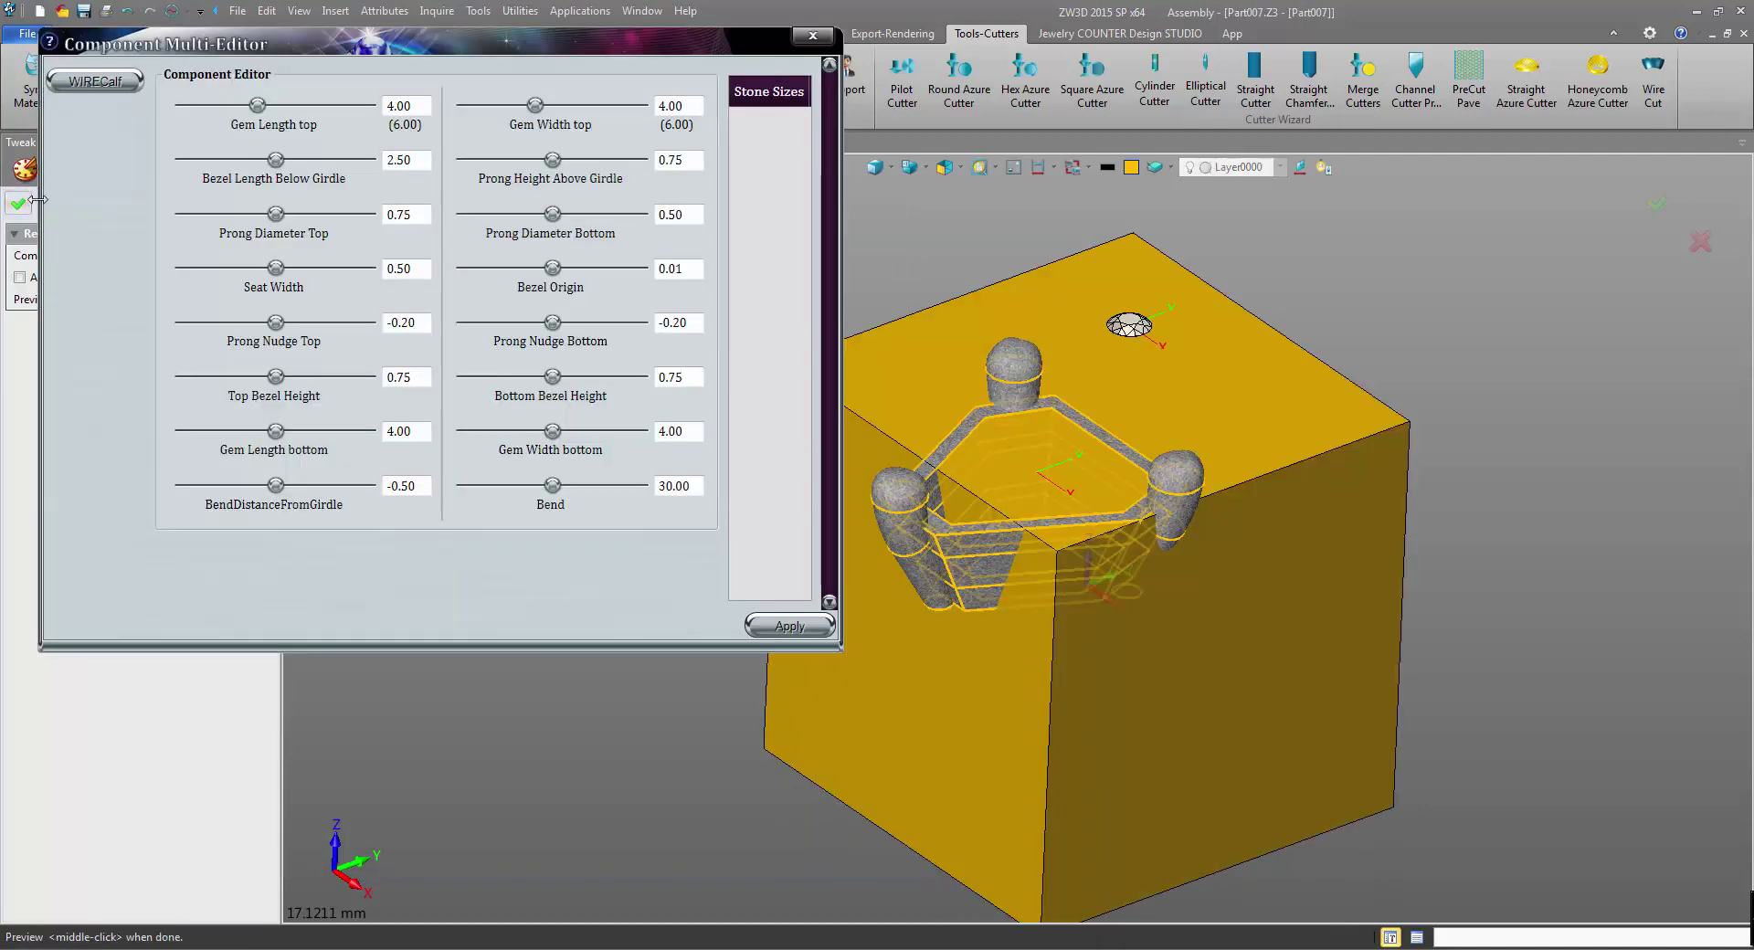
{"action": "left_click", "coordinate": [21, 203]}
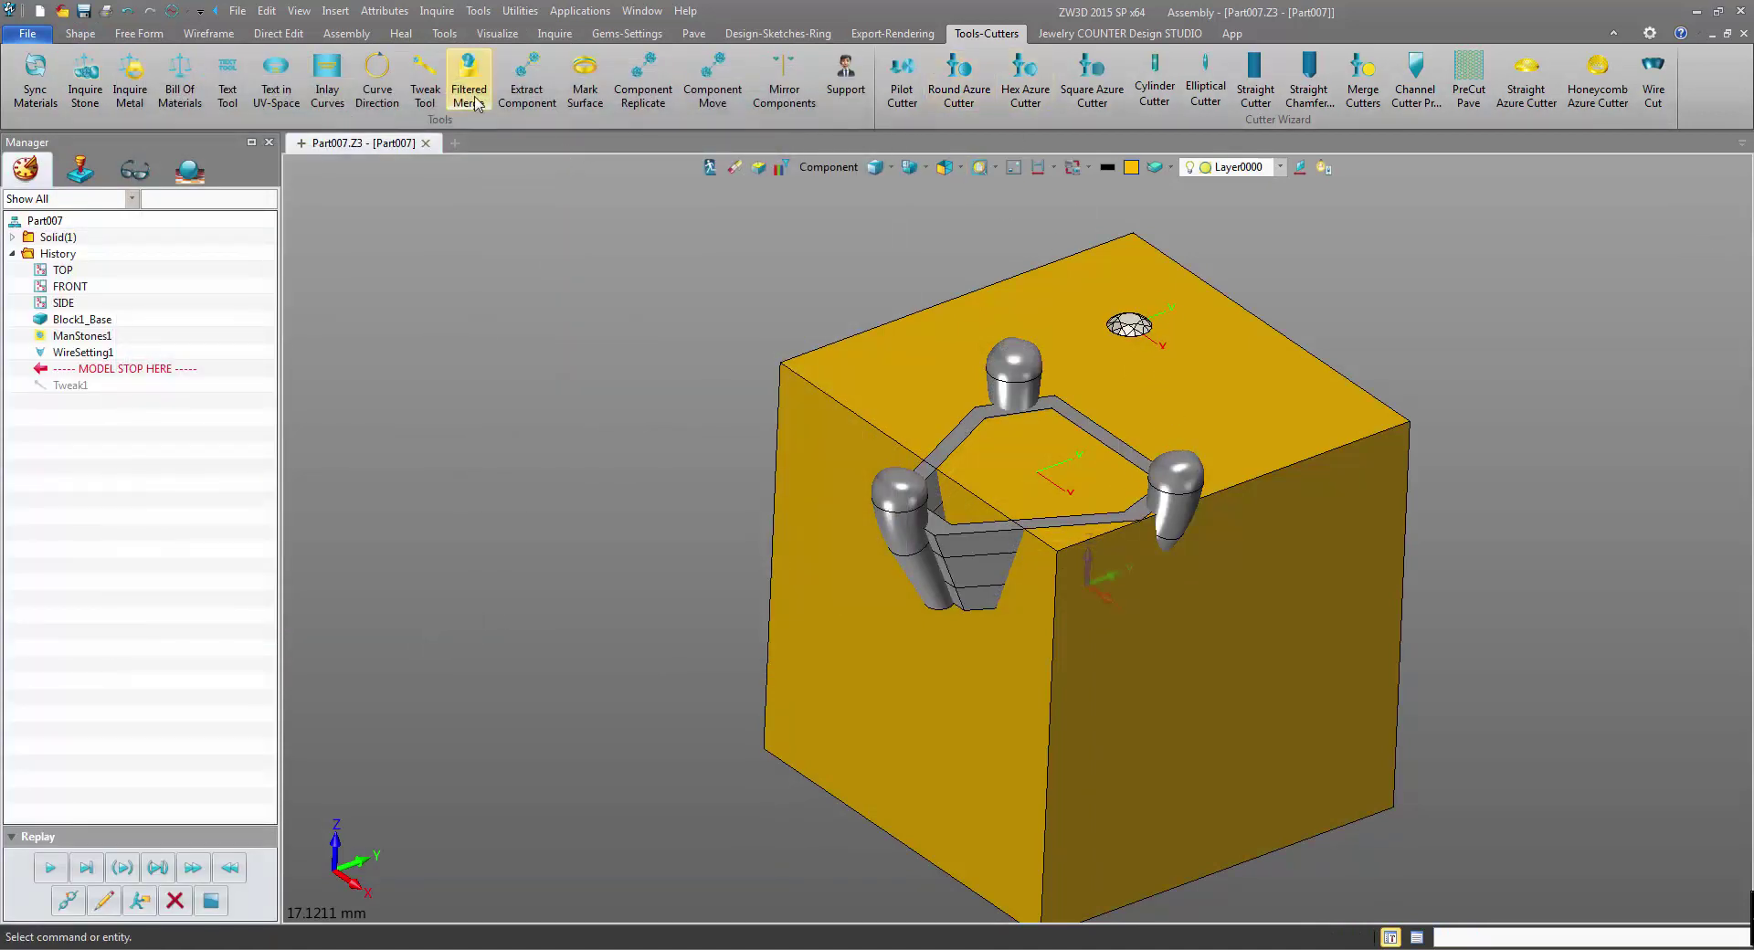
Tweak the round stone on the block's upper face to a gem length of 4.00
{"action": "left_click", "coordinate": [425, 78]}
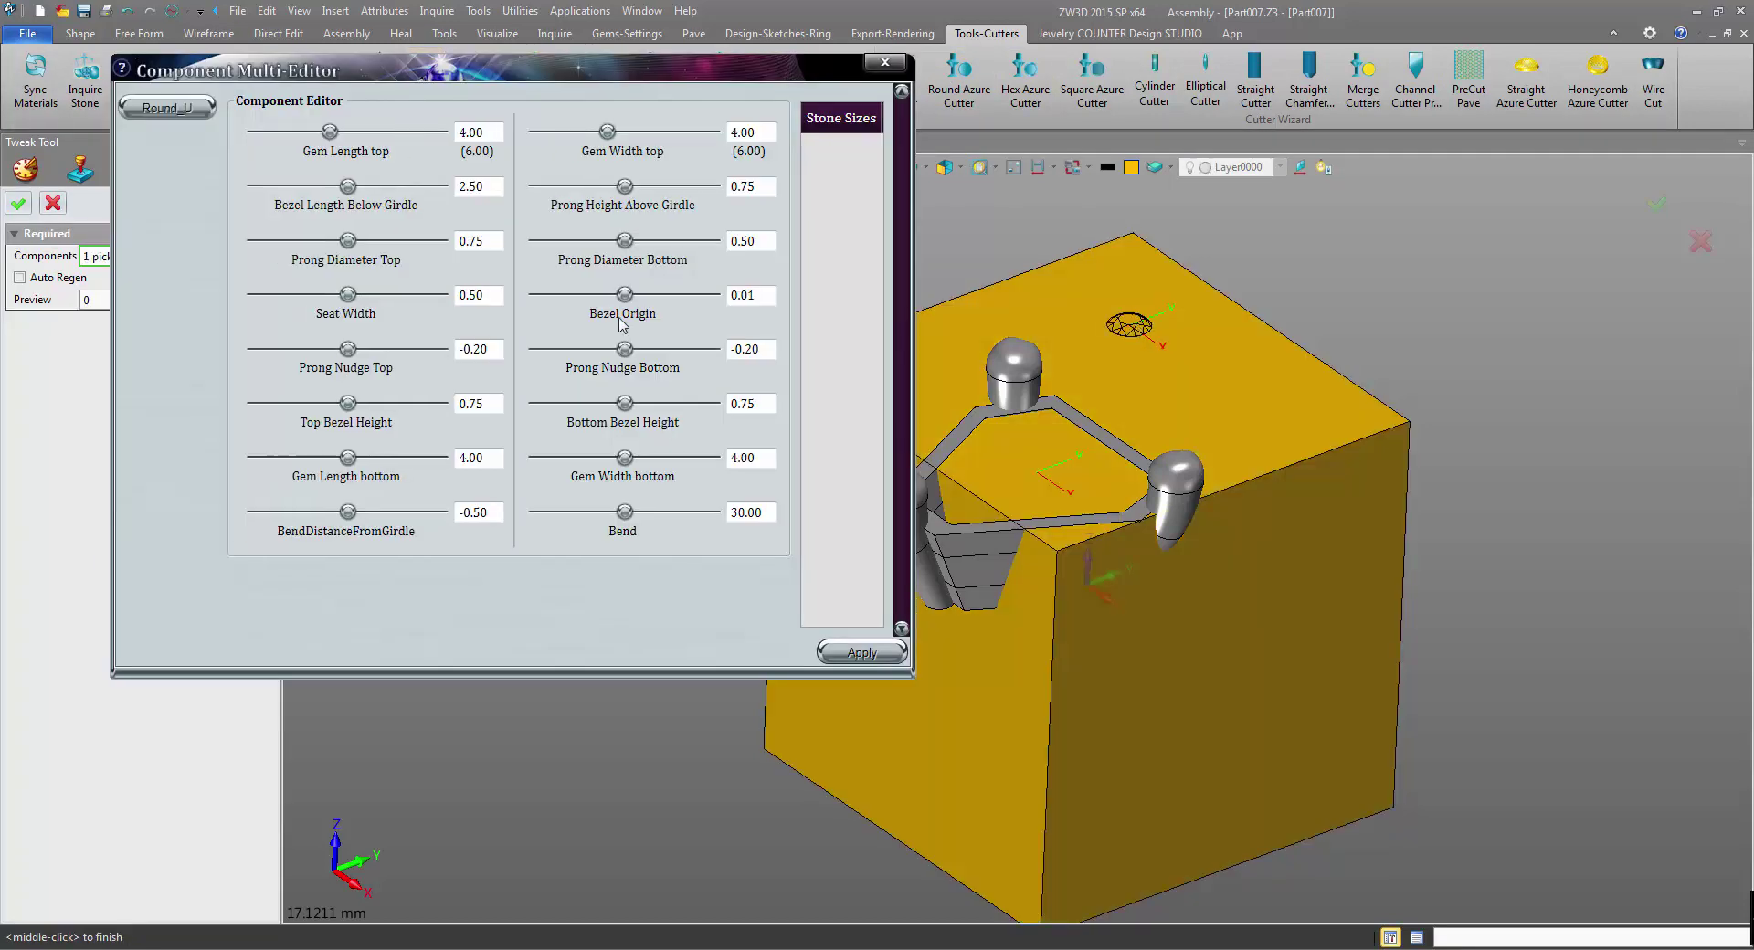
{"action": "left_click", "coordinate": [1129, 324]}
{"action": "double_click", "coordinate": [472, 132]}
{"action": "type", "text": "4"}
{"action": "left_click", "coordinate": [862, 652]}
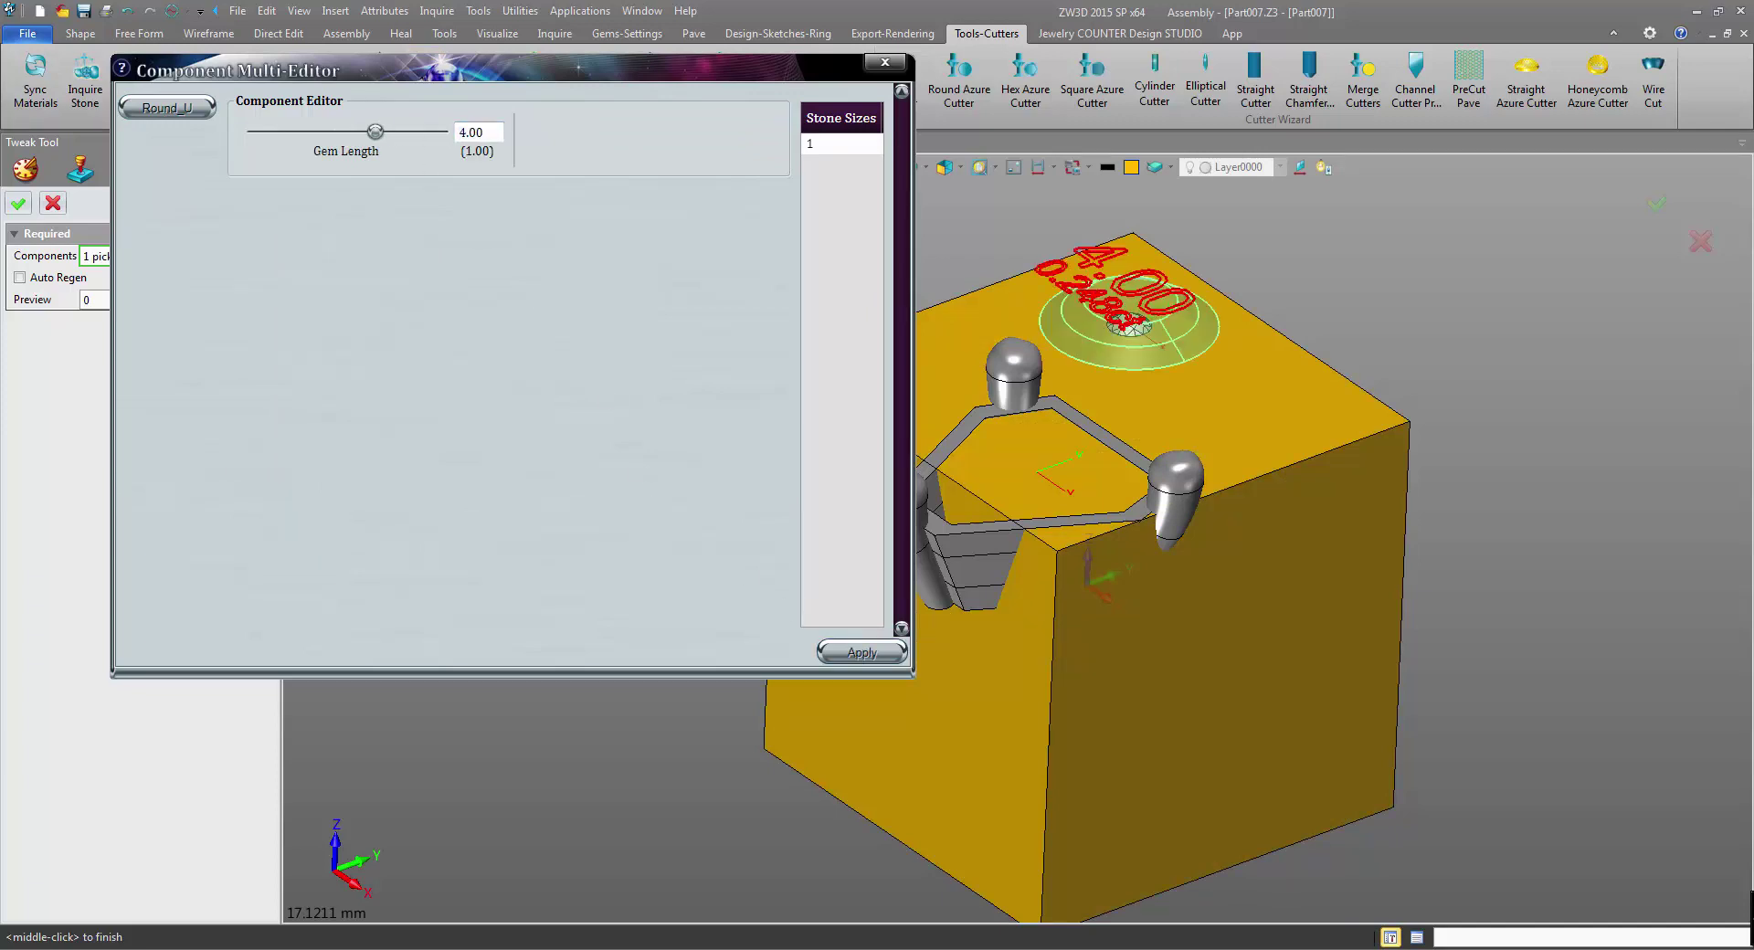
{"action": "left_click", "coordinate": [18, 203]}
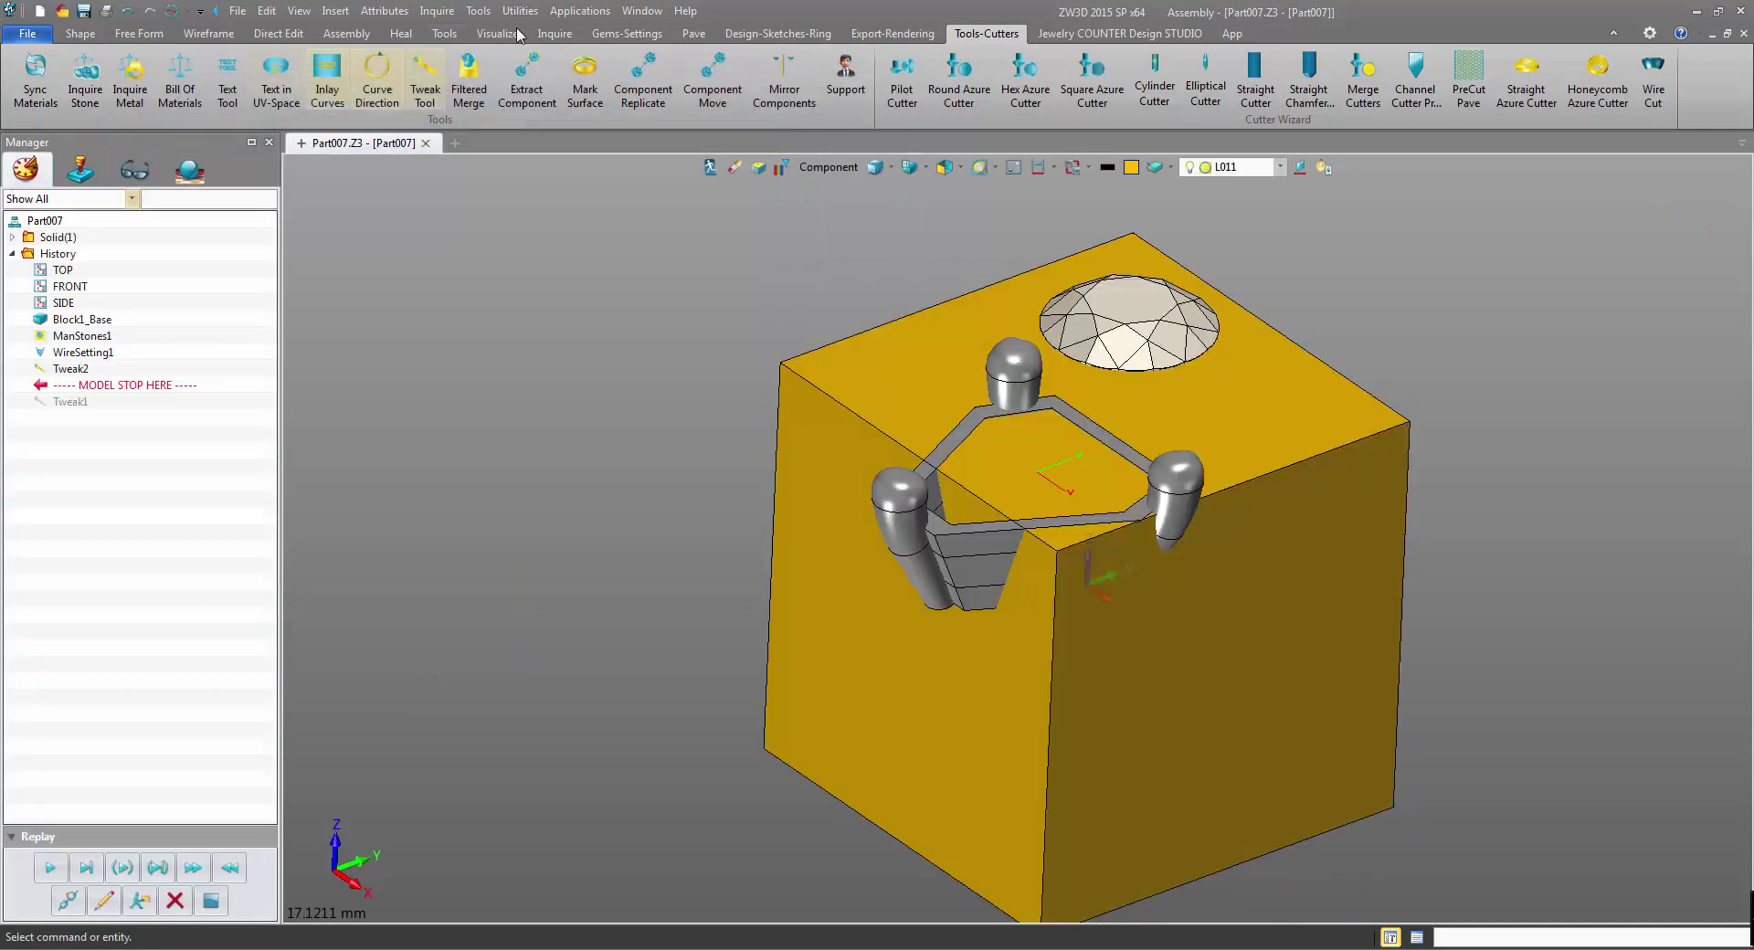
Place a square faceted stone 2.00 long on the block's upper face, between the round stone and the nearest prong
{"action": "left_click", "coordinate": [626, 34]}
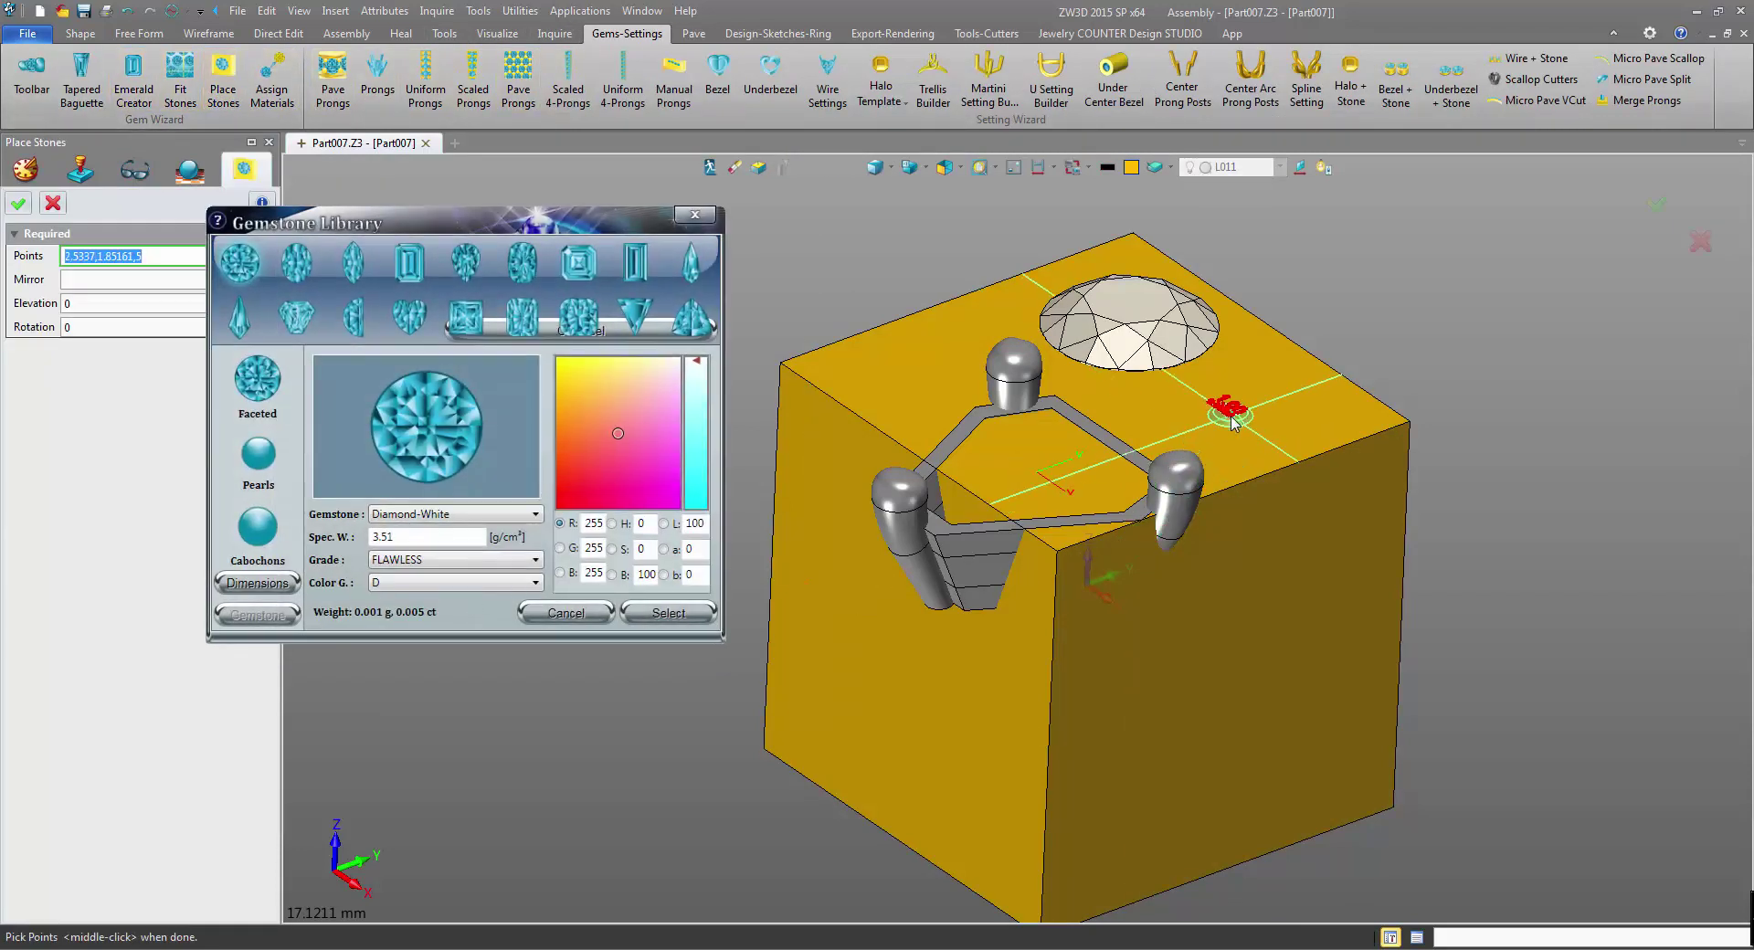
{"action": "left_click", "coordinate": [258, 583]}
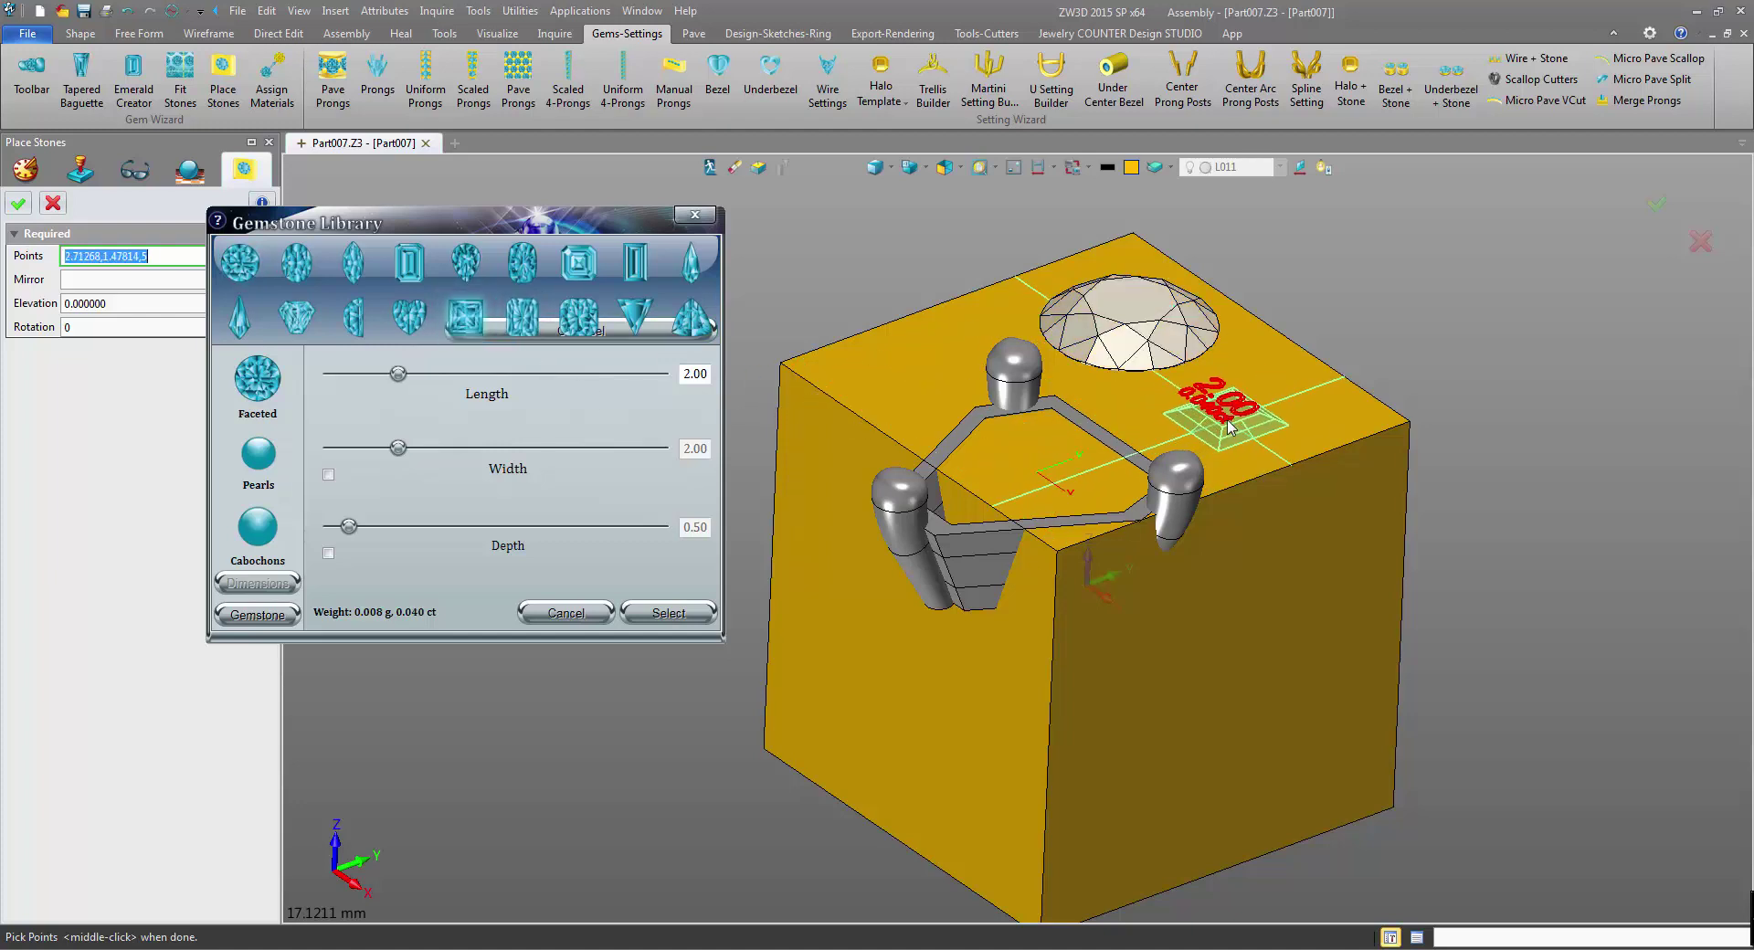
{"action": "left_click", "coordinate": [1229, 427]}
{"action": "left_click", "coordinate": [18, 203]}
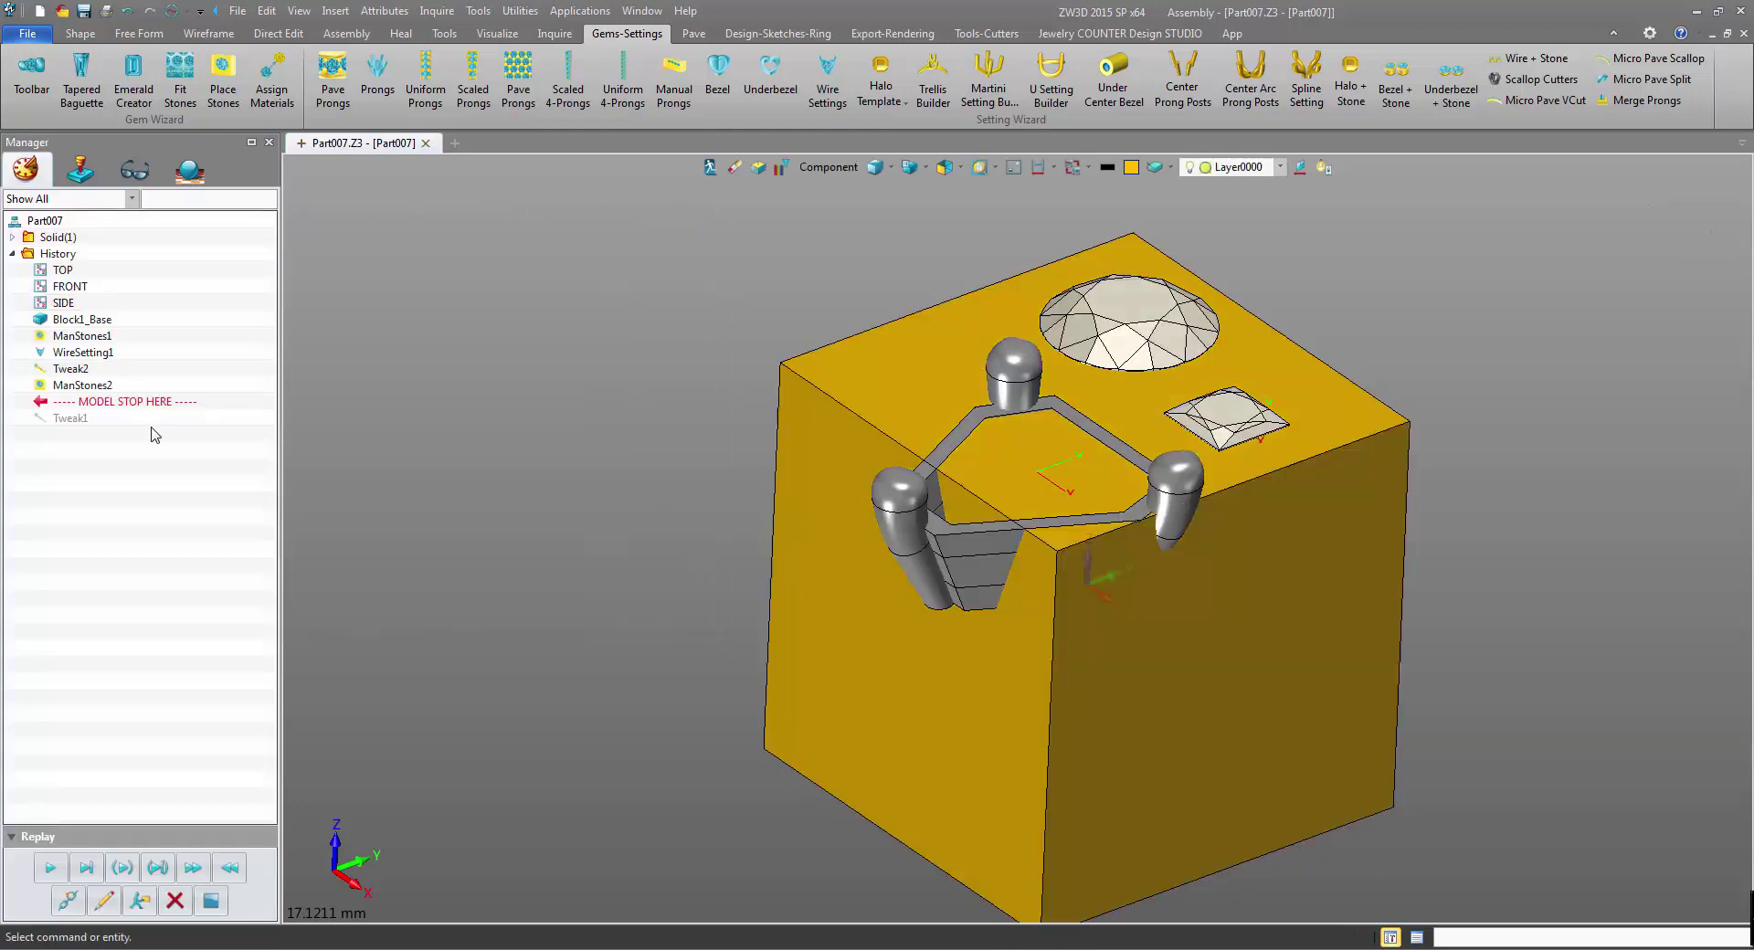
Delete the square stone's placement feature from the history and regenerate the assembly through its last feature
{"action": "left_click", "coordinate": [92, 386]}
{"action": "right_click", "coordinate": [84, 385]}
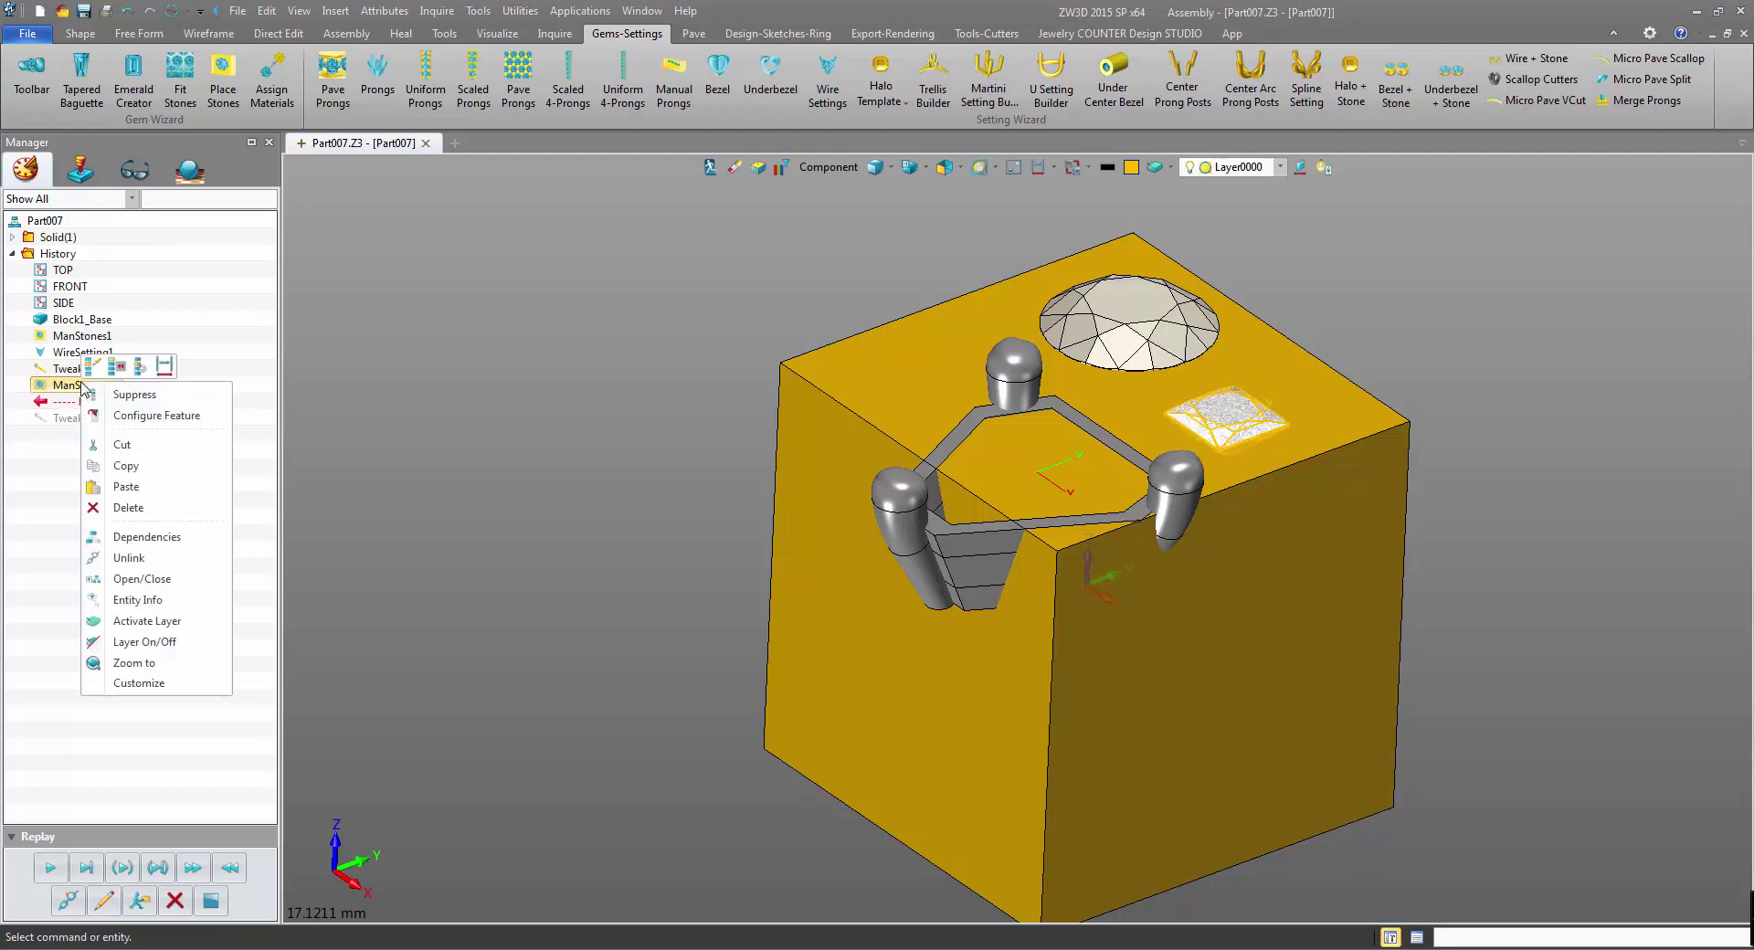
{"action": "left_click", "coordinate": [147, 508]}
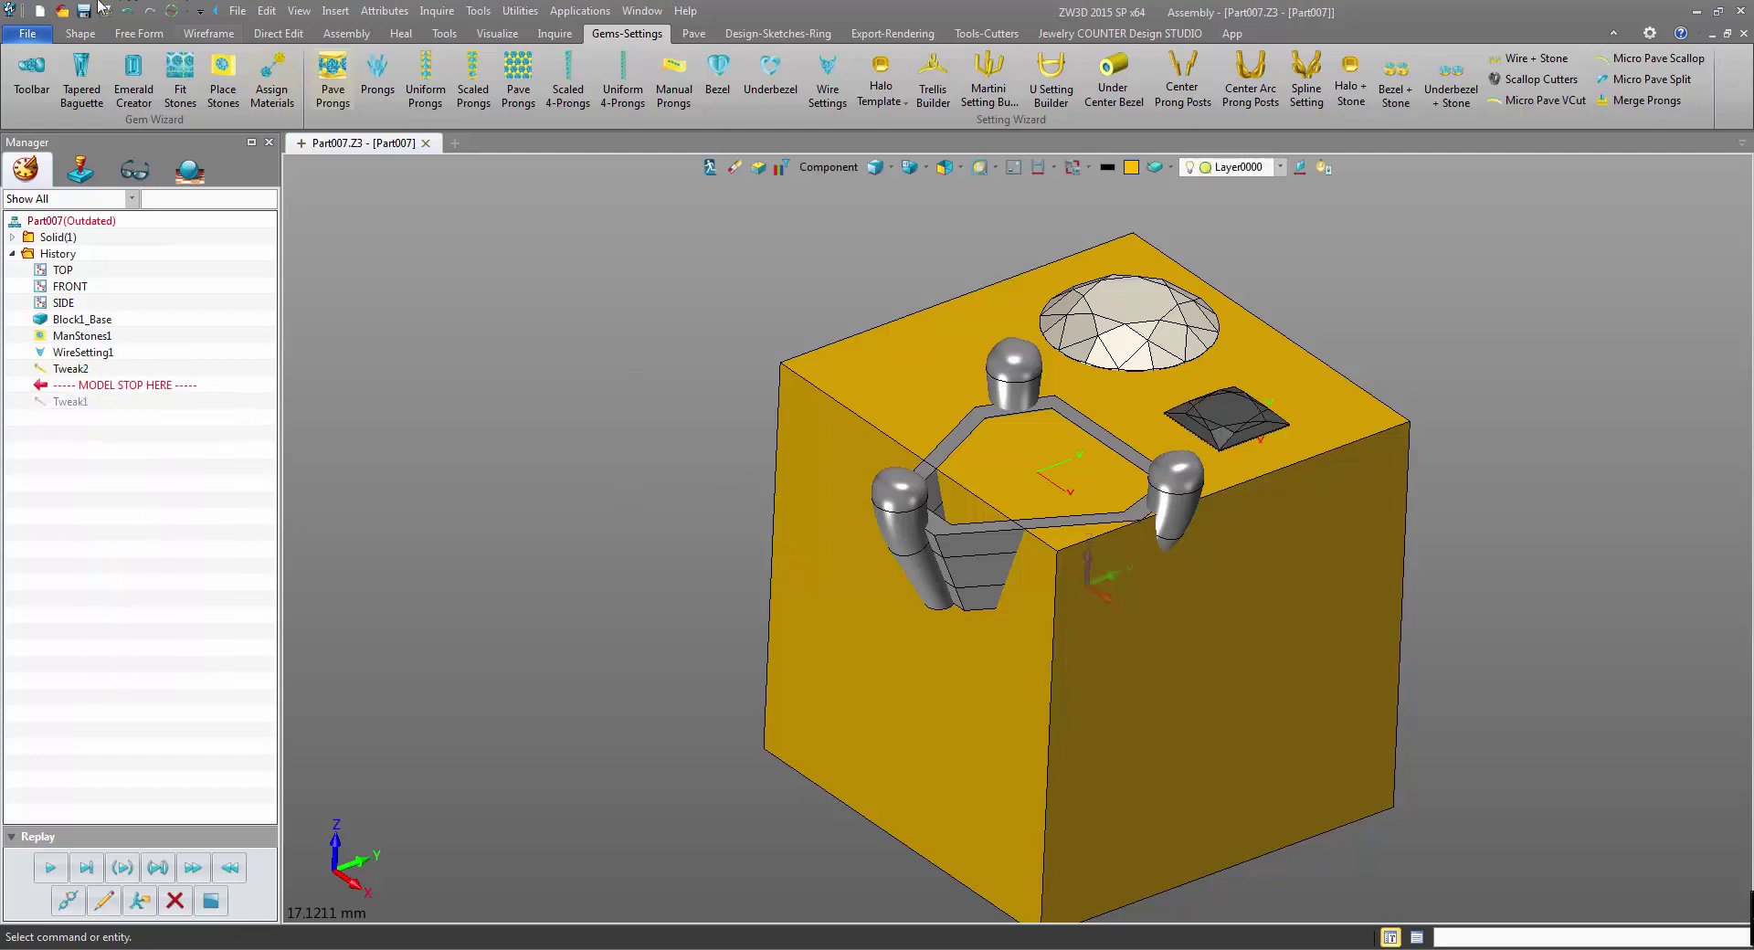
{"action": "left_click", "coordinate": [169, 13]}
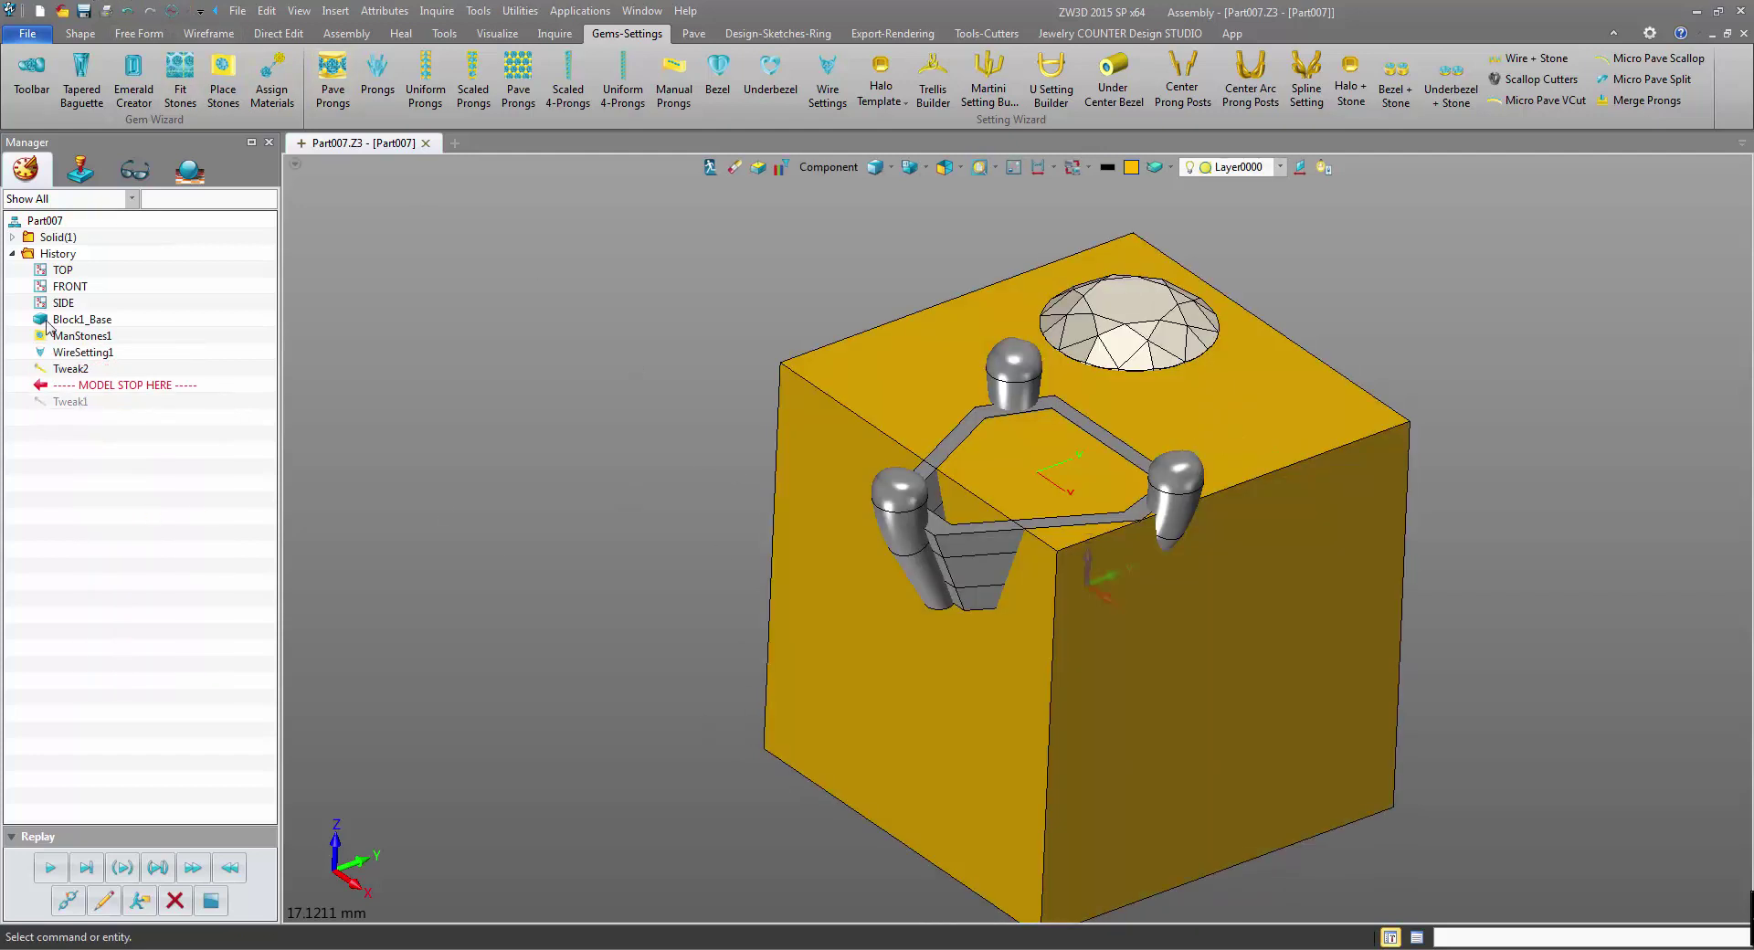
{"action": "left_click", "coordinate": [52, 869]}
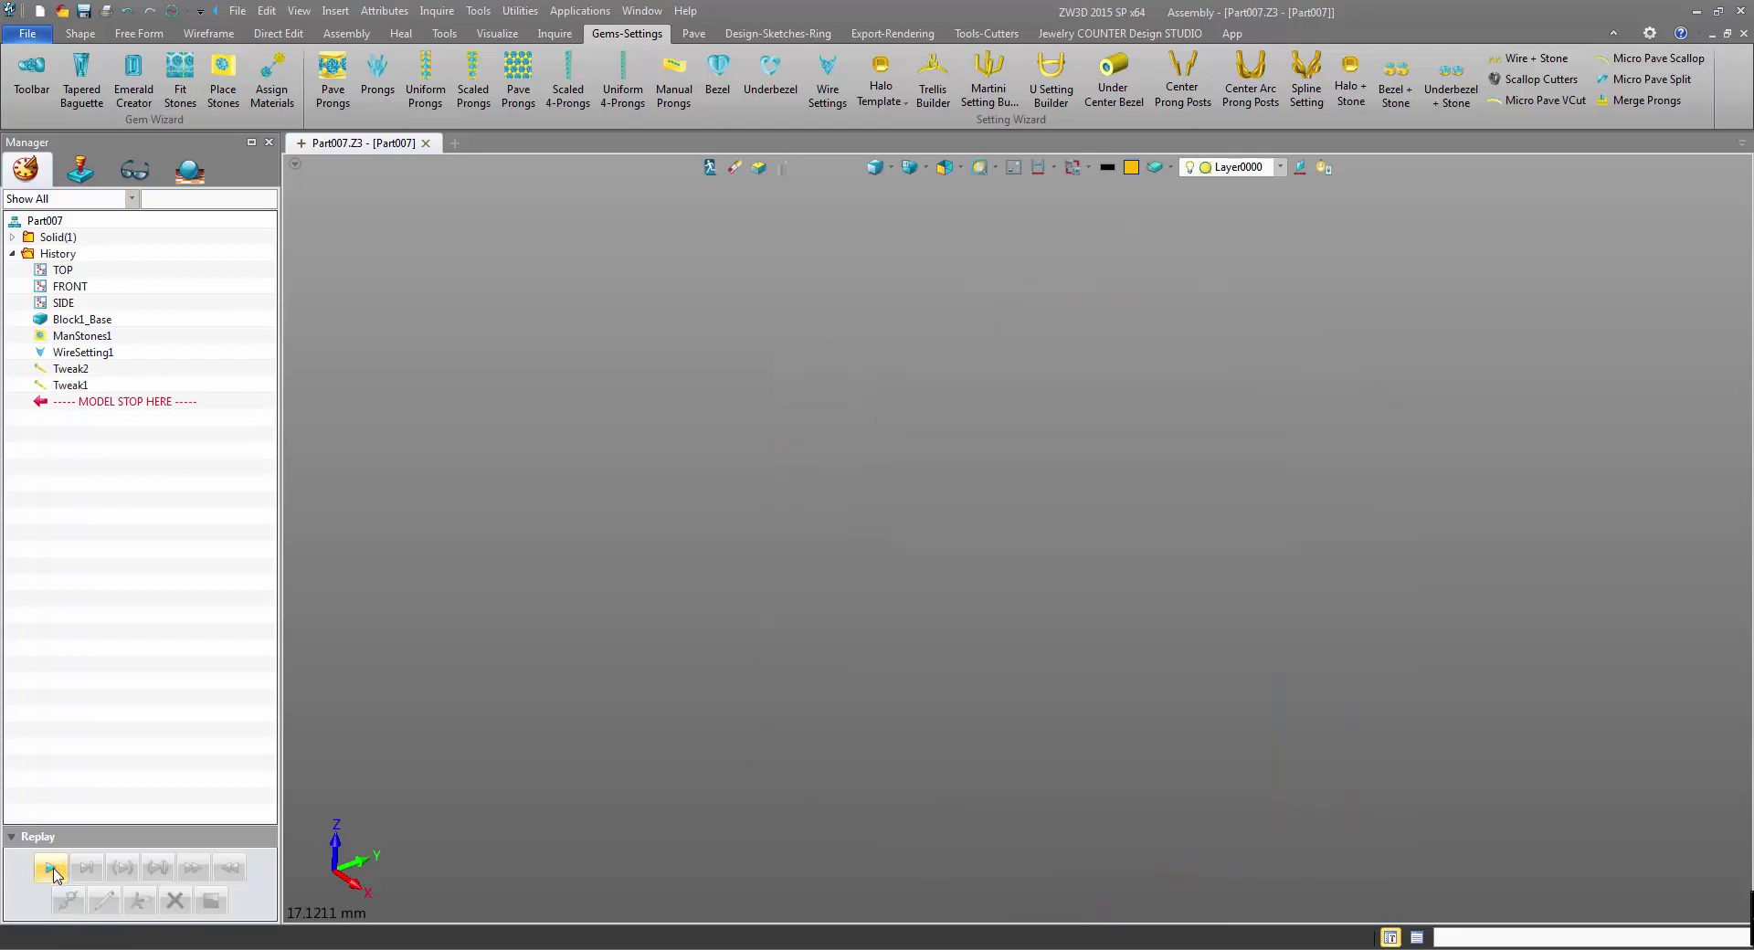
Exit to the file's root level and preview the parts JCDbk6, JCDbk5, JCDbk4 and JCDbk3
{"action": "left_click", "coordinate": [710, 168]}
{"action": "left_click", "coordinate": [134, 254]}
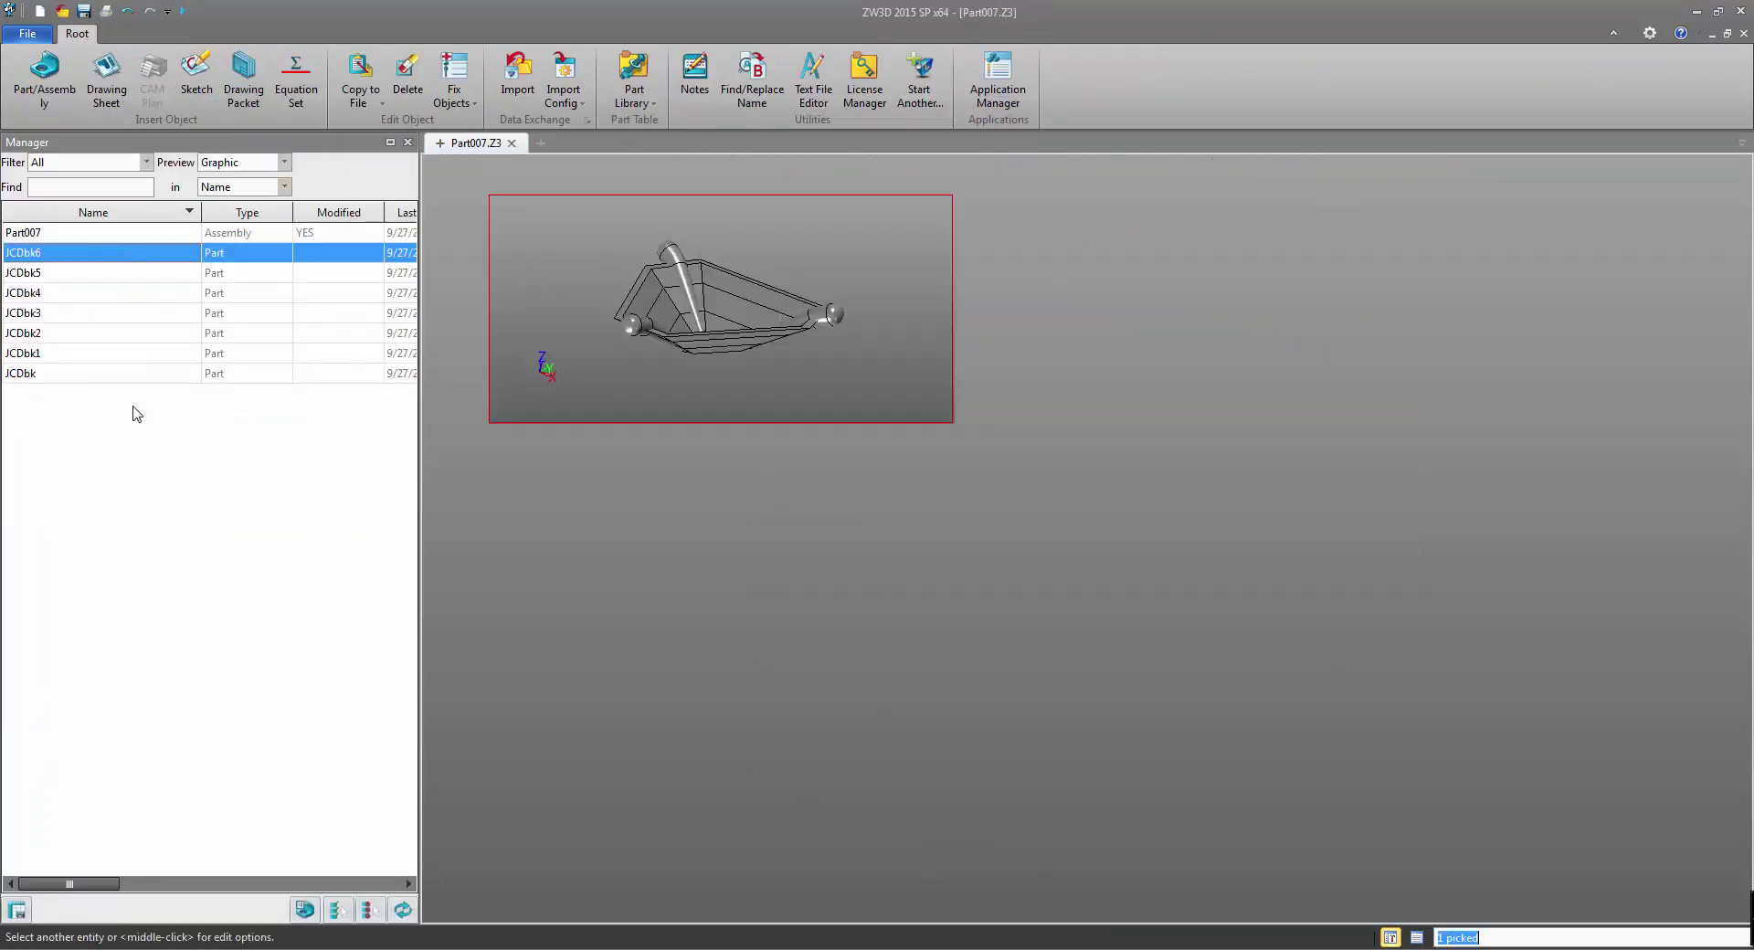
{"action": "left_click", "coordinate": [151, 273]}
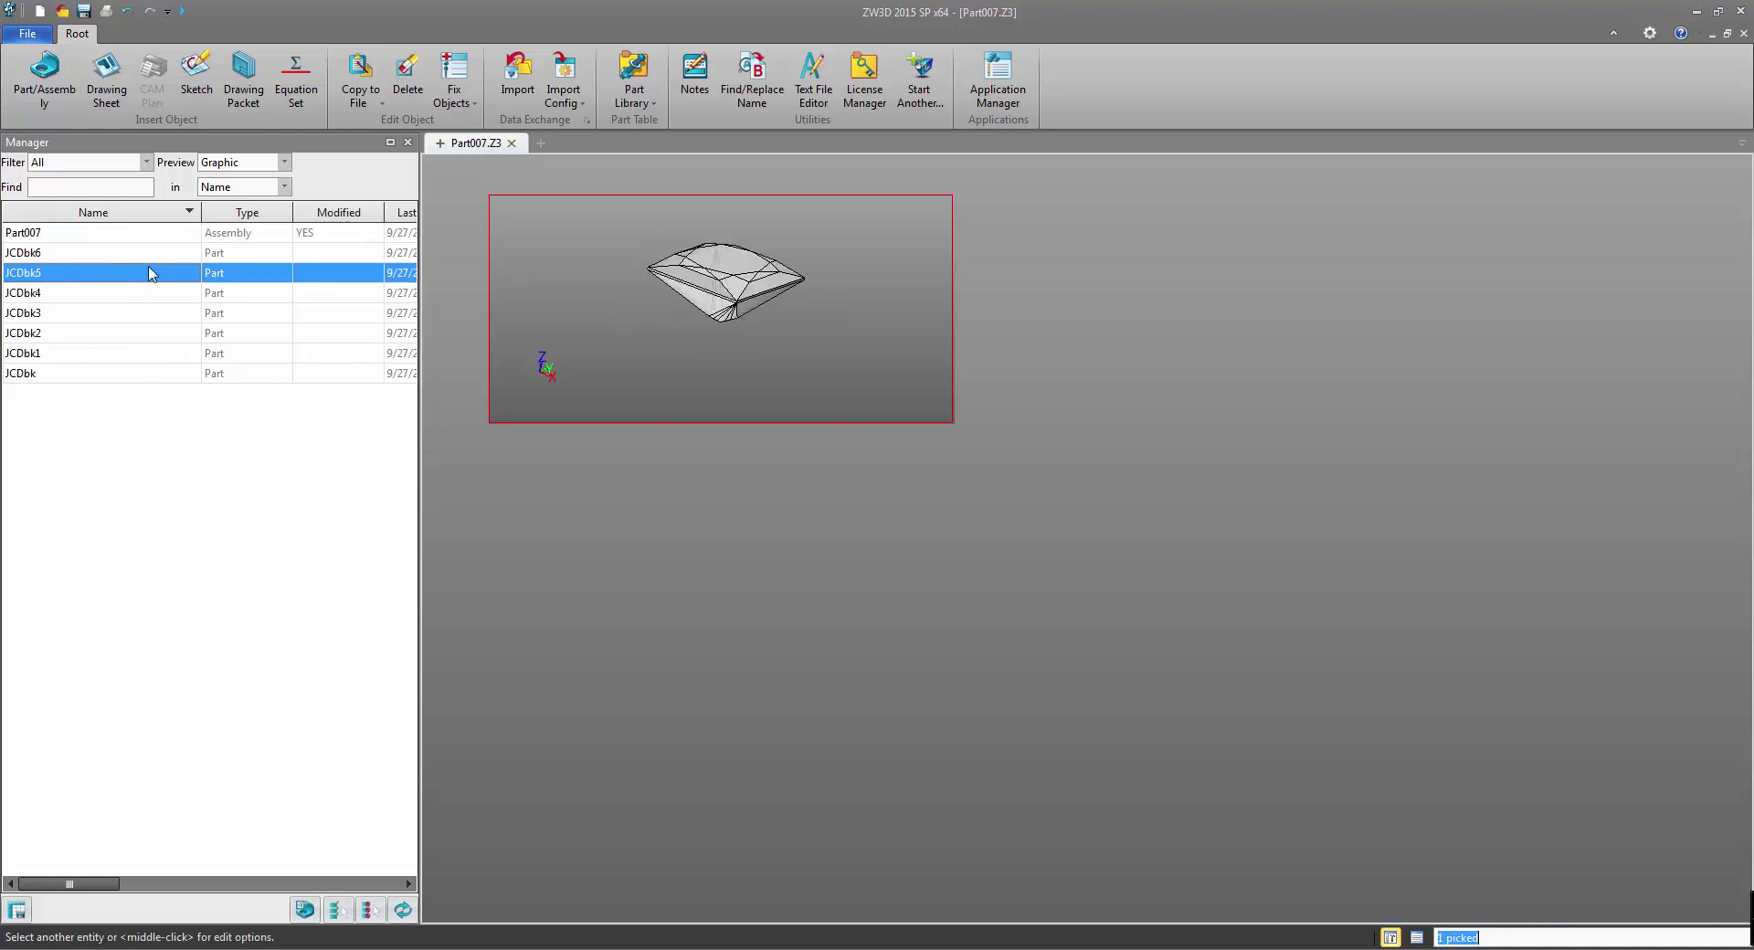
{"action": "left_click", "coordinate": [151, 255]}
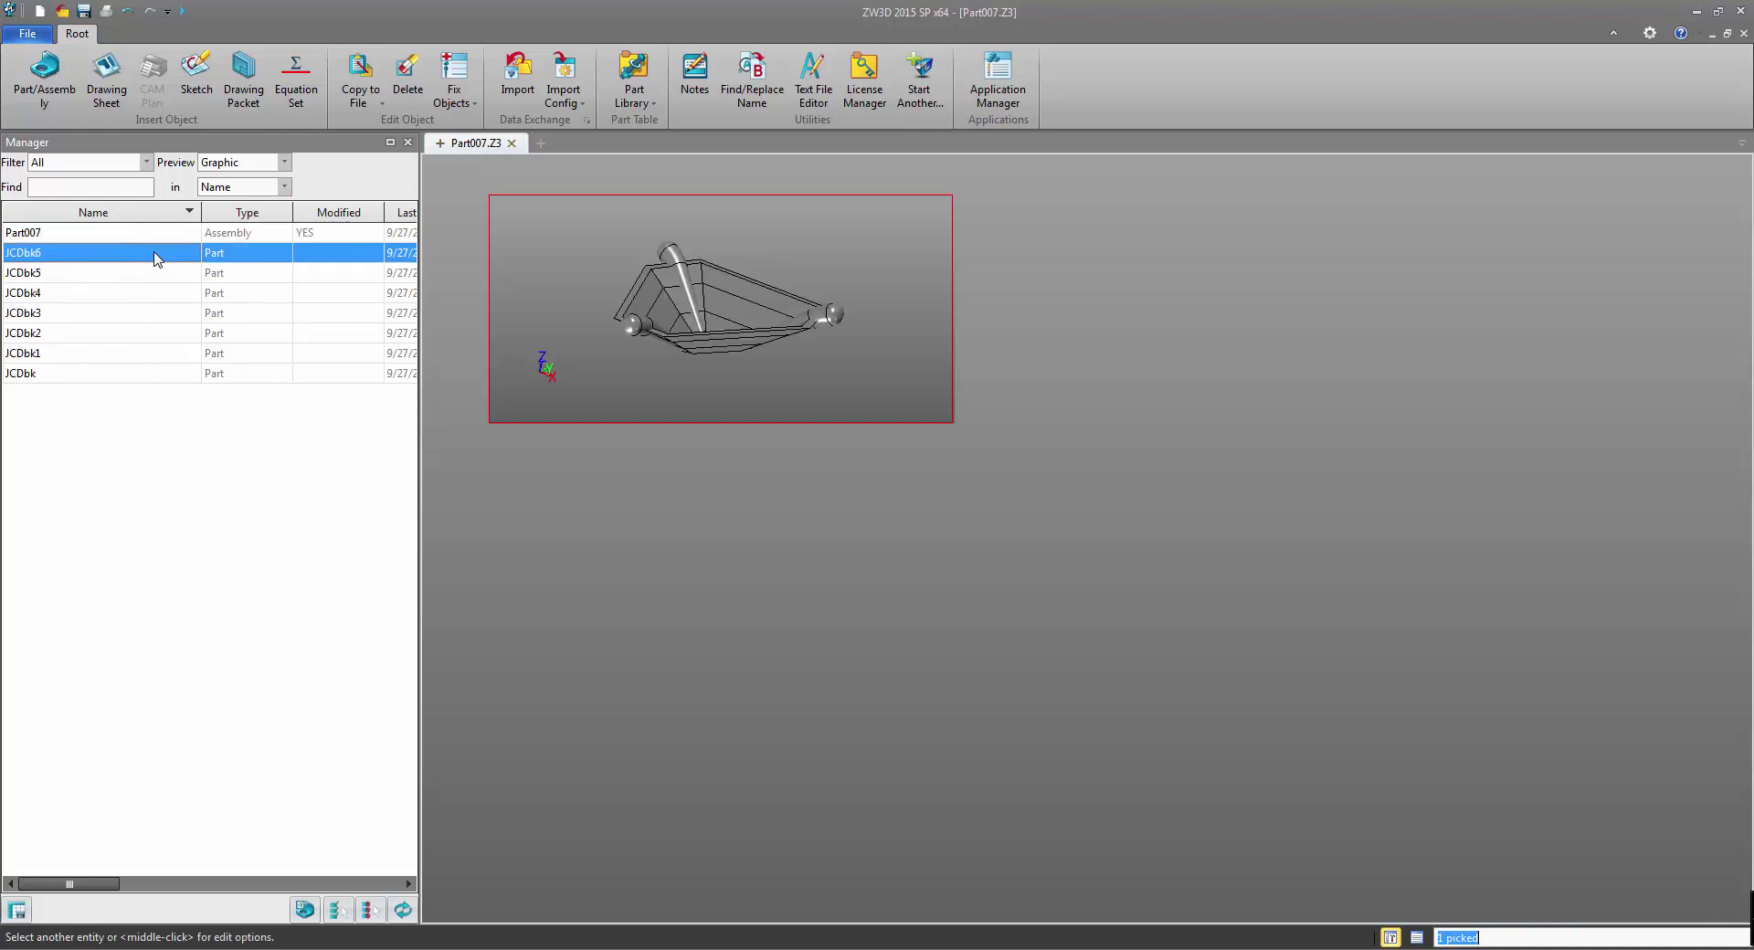
{"action": "left_click", "coordinate": [158, 297]}
{"action": "left_click", "coordinate": [162, 276]}
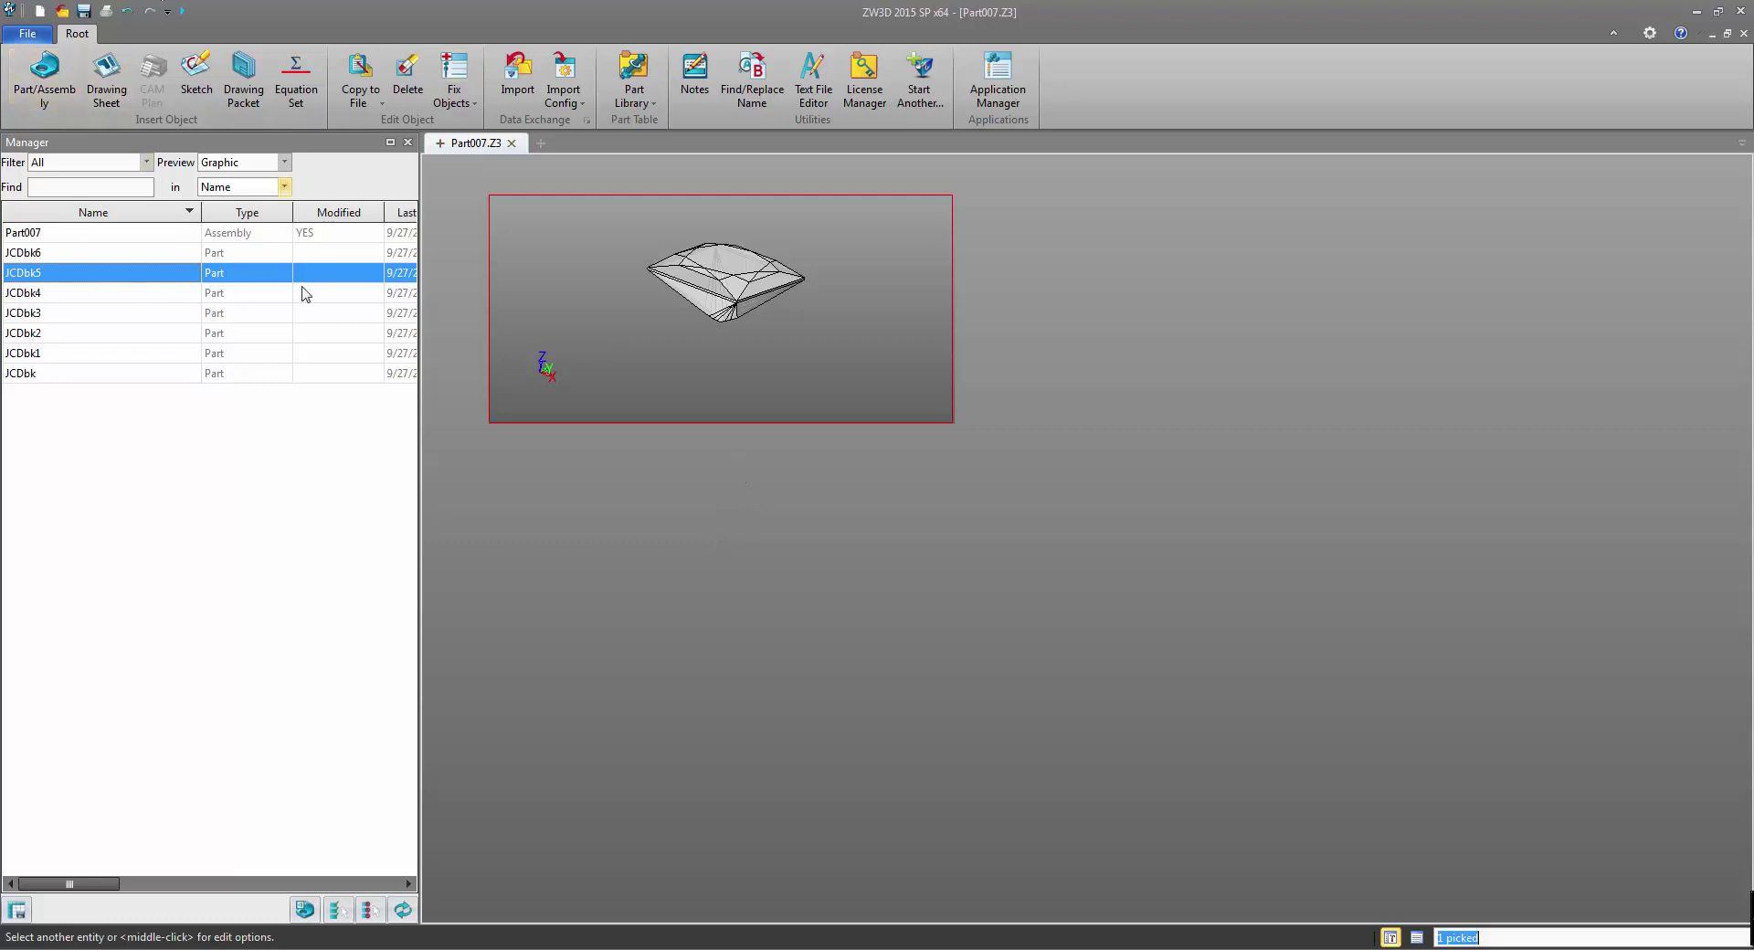
{"action": "key", "text": "Down"}
{"action": "key", "text": "Down"}
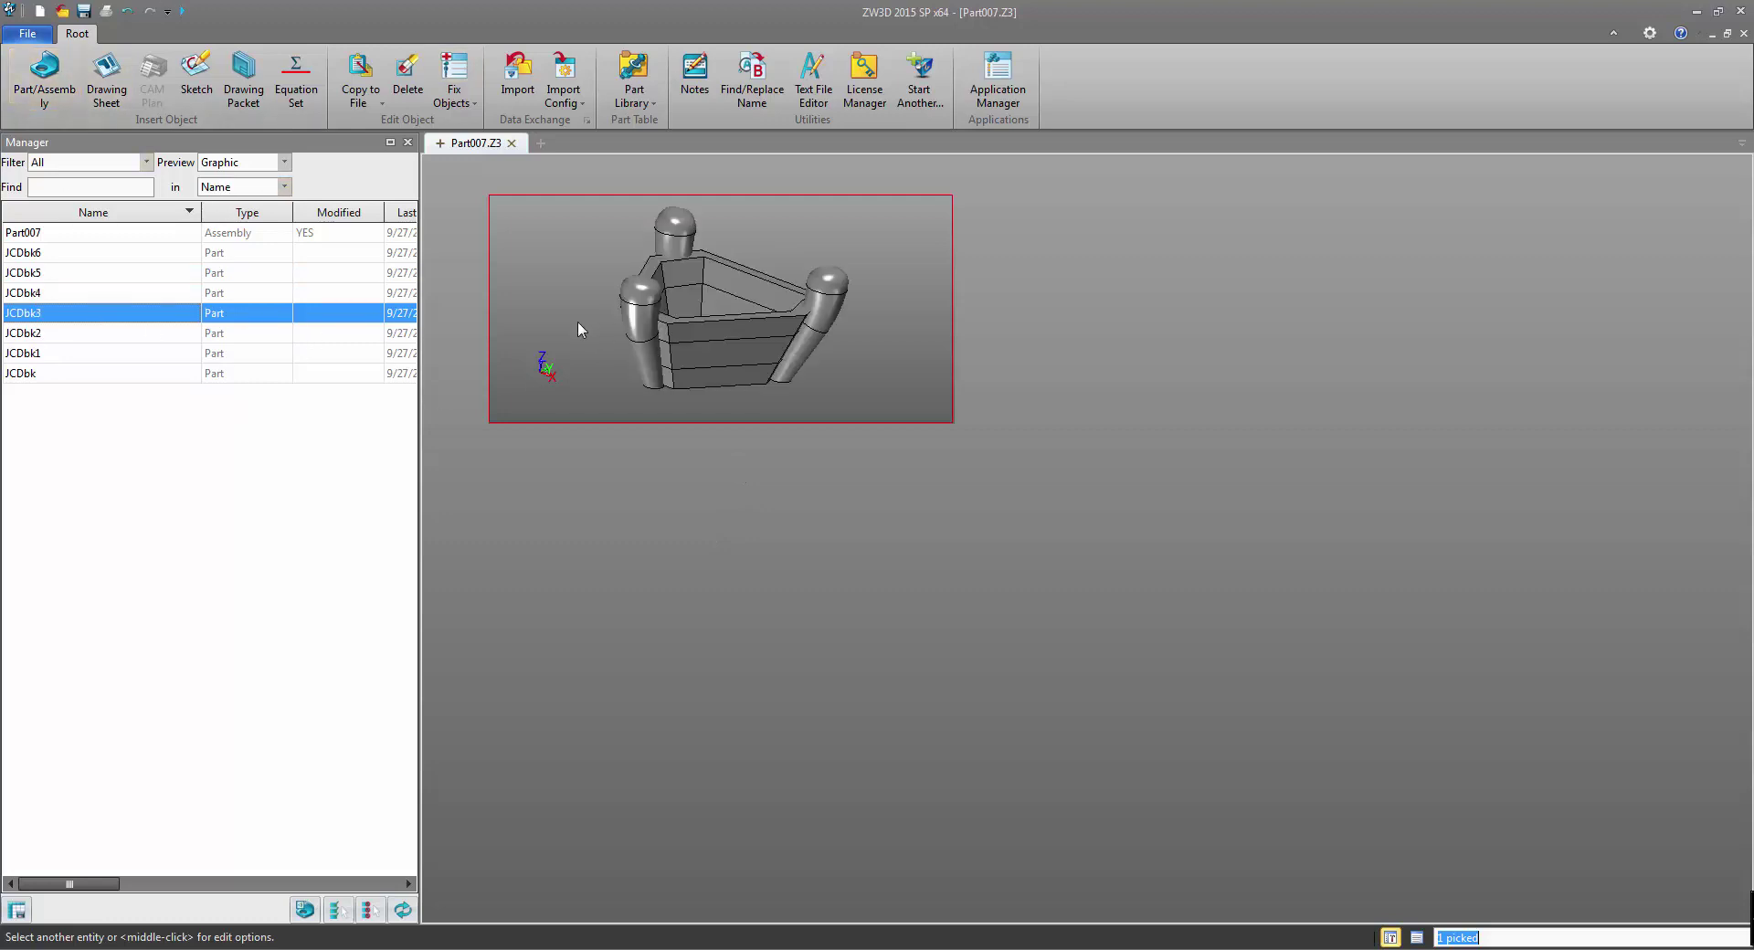
{"action": "key", "text": "Up"}
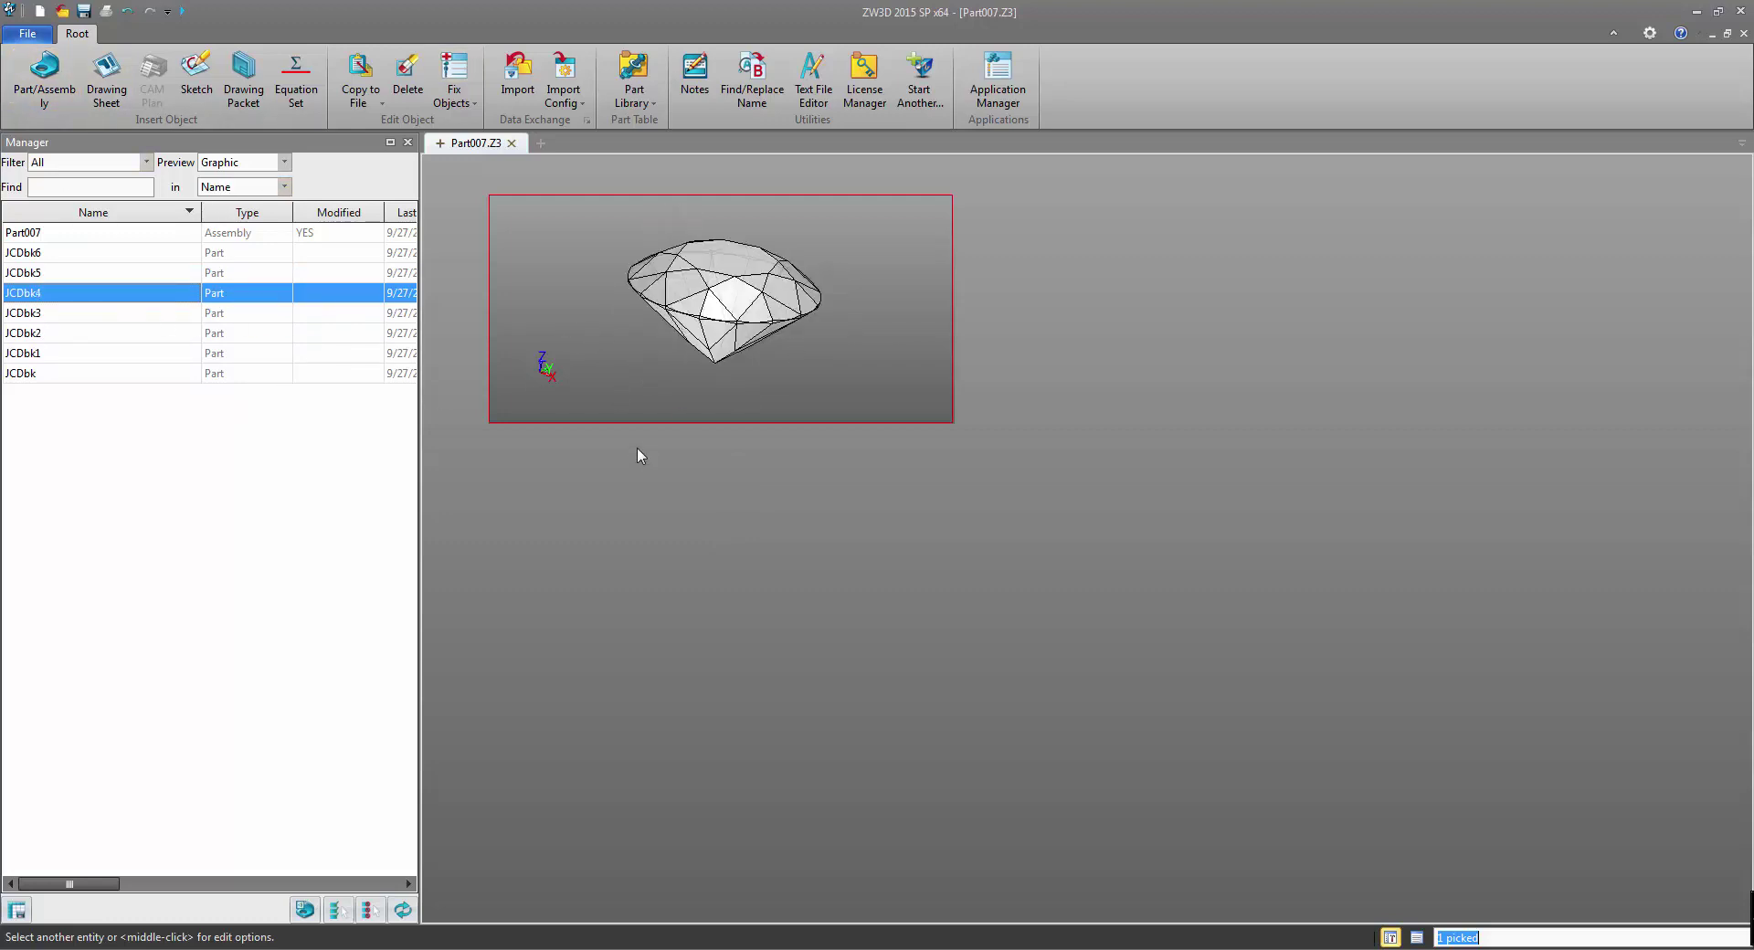
Compare the previews of the JCDbk3, JCDbk2 and JCDbk1 wire setting parts
{"action": "left_click", "coordinate": [110, 314]}
{"action": "left_click", "coordinate": [118, 330]}
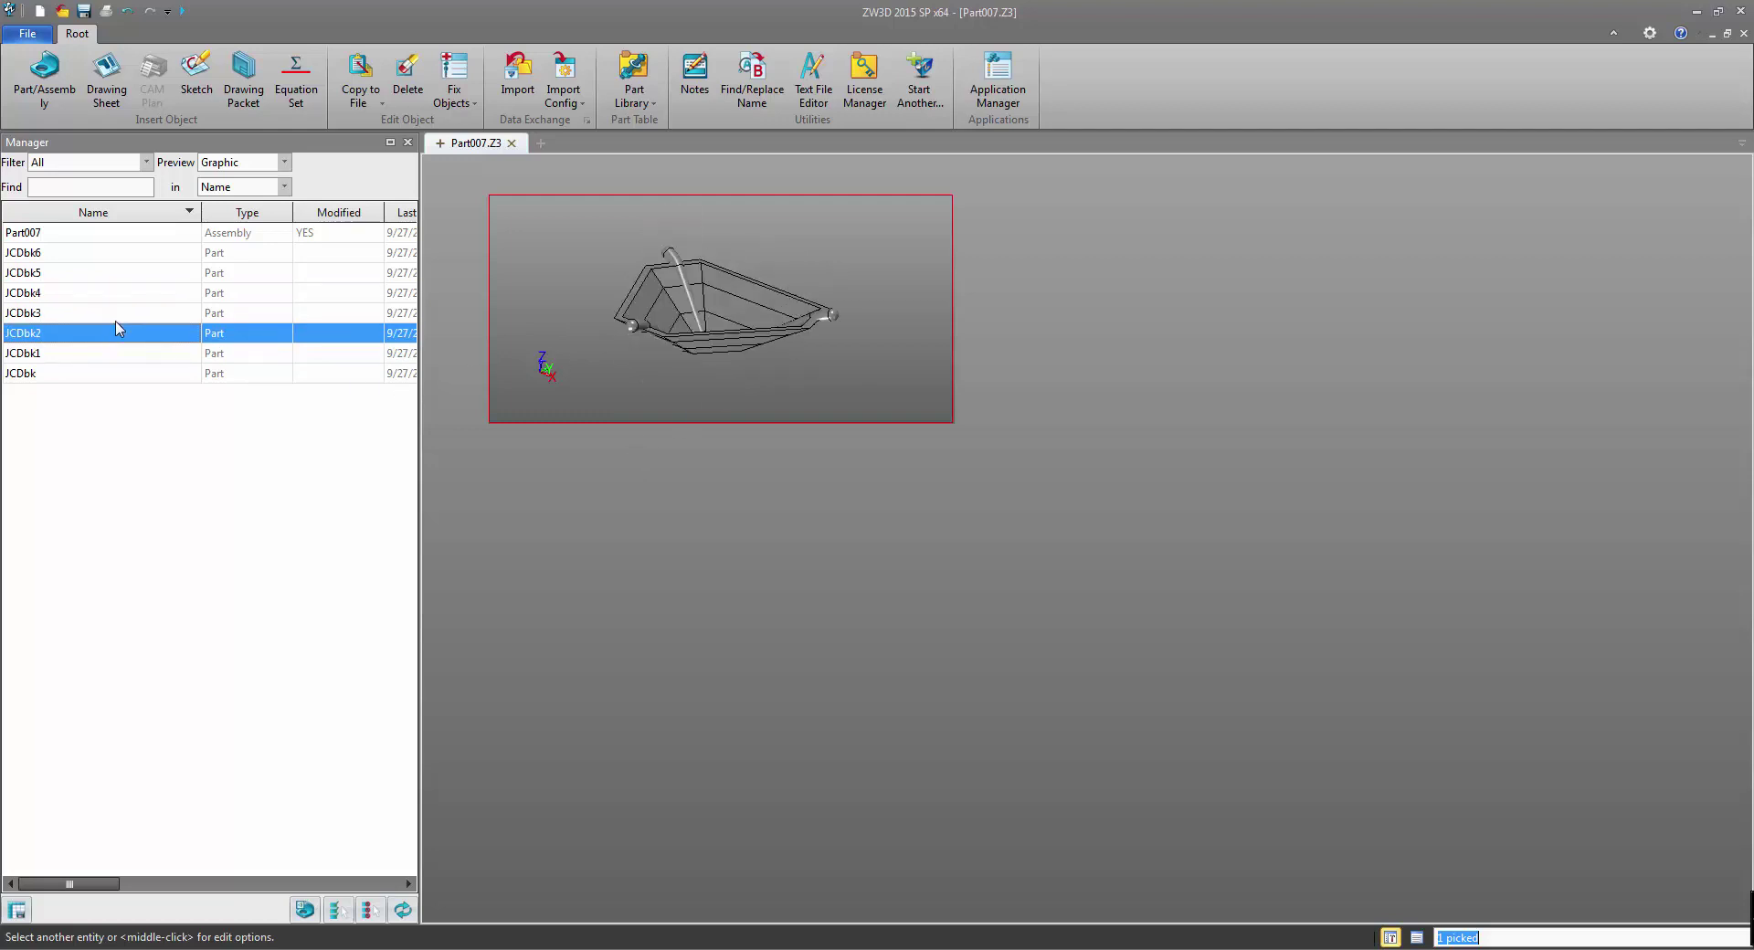
{"action": "key", "text": "Down"}
{"action": "key", "text": "Up"}
{"action": "key", "text": "Up"}
{"action": "key", "text": "Down"}
{"action": "key", "text": "Down"}
{"action": "key", "text": "Up"}
{"action": "key", "text": "Up"}
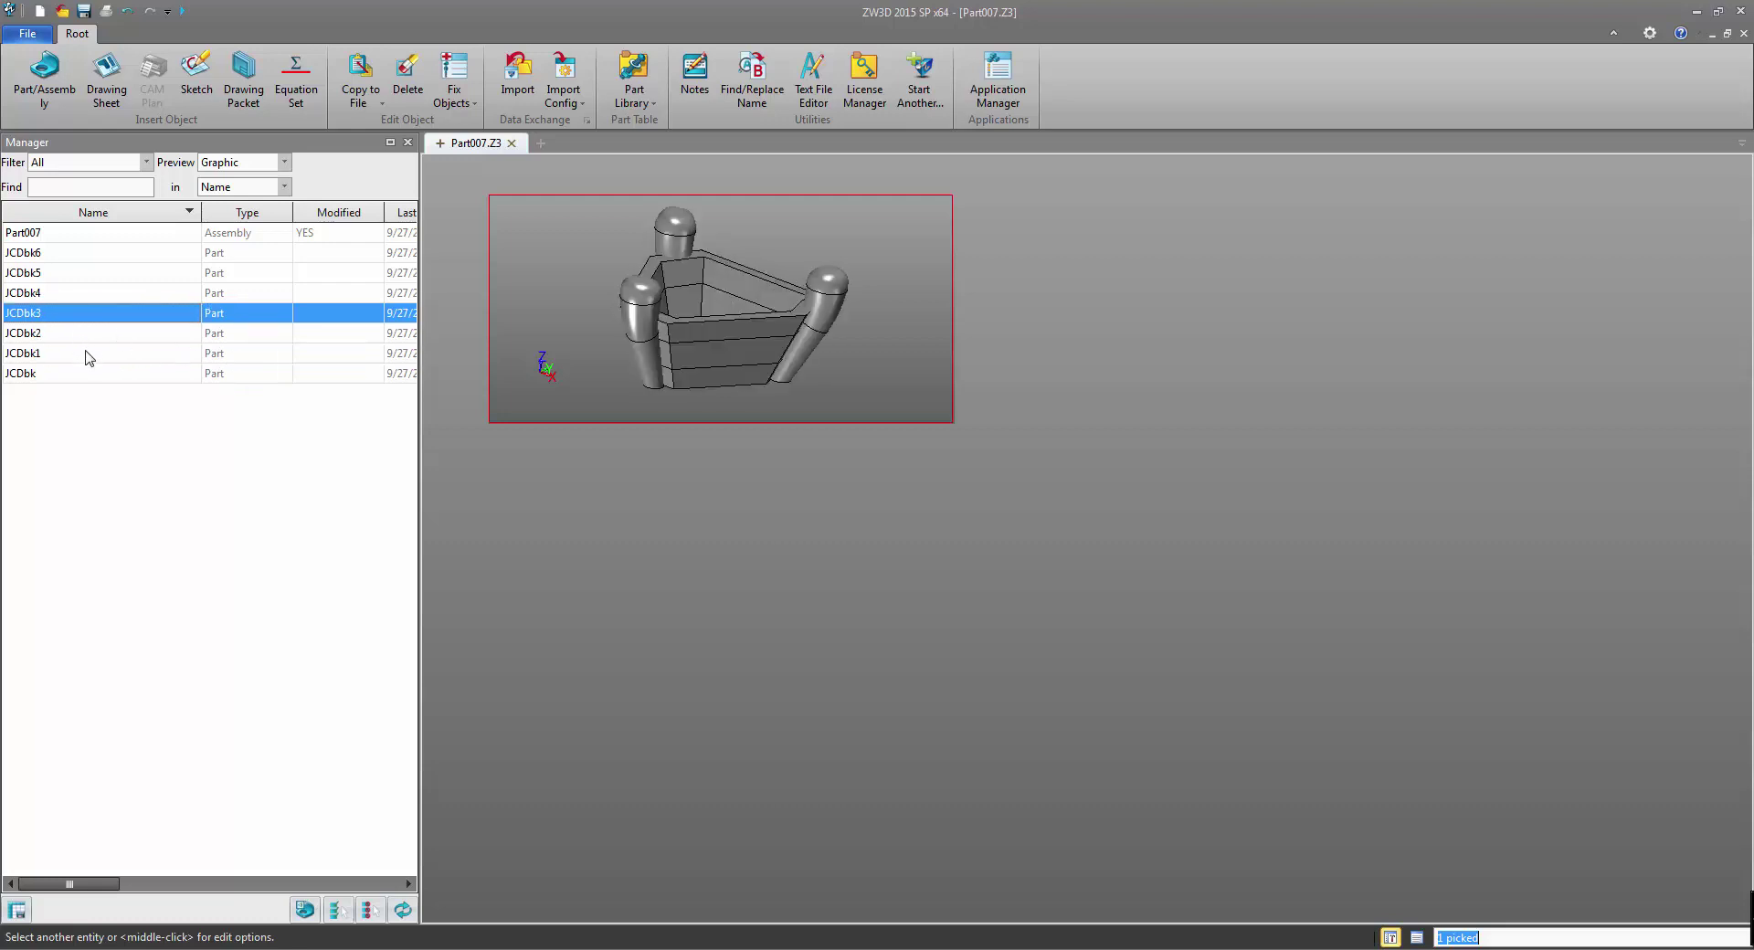
Preview the JCDbk1 and JCDbk parts, look at the Part007 assembly, and return to the root level
{"action": "left_click", "coordinate": [95, 357]}
{"action": "key", "text": "Up"}
{"action": "key", "text": "Down"}
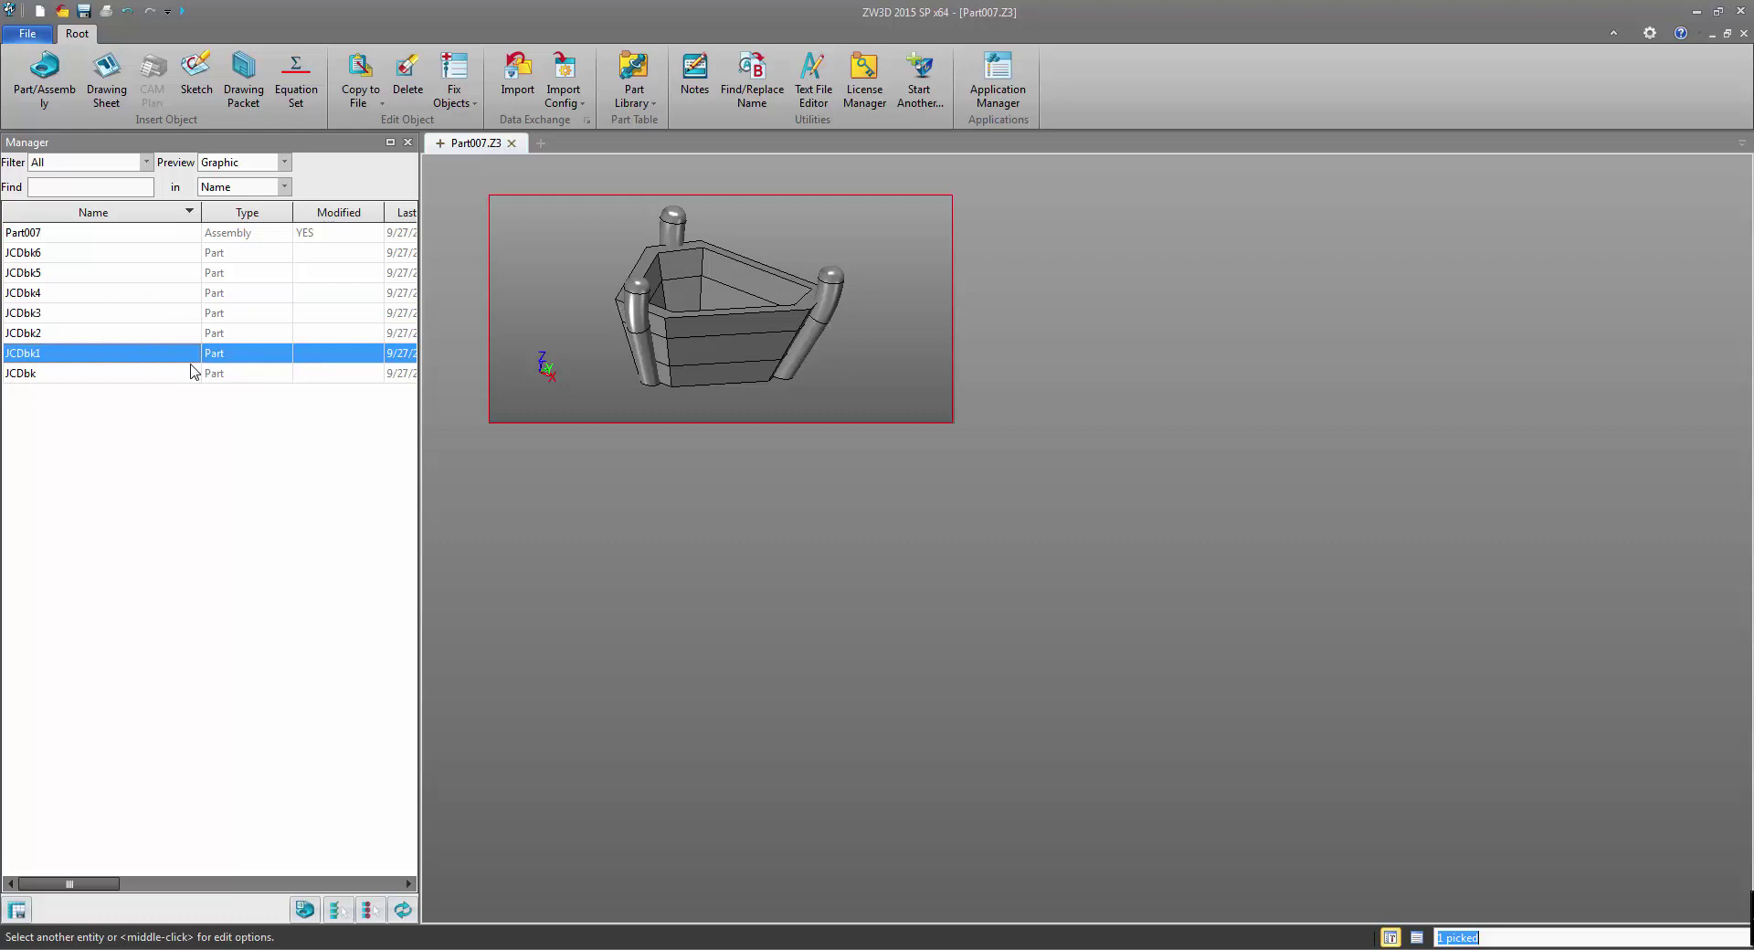
{"action": "left_click", "coordinate": [194, 371]}
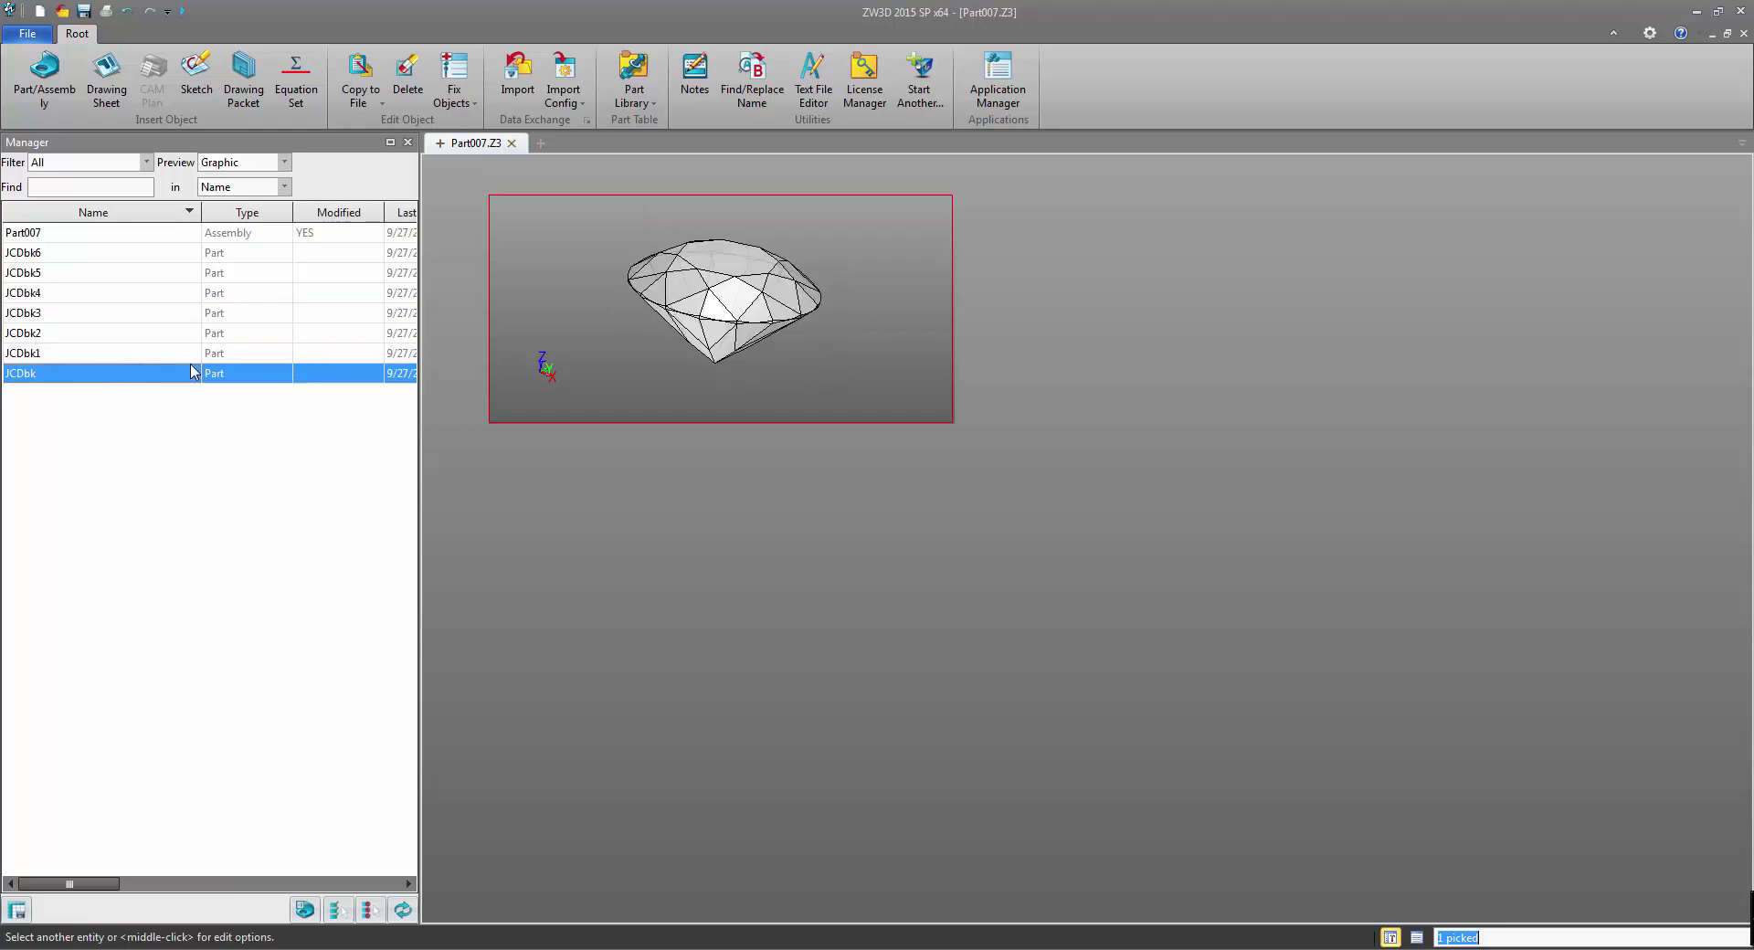
{"action": "double_click", "coordinate": [167, 232]}
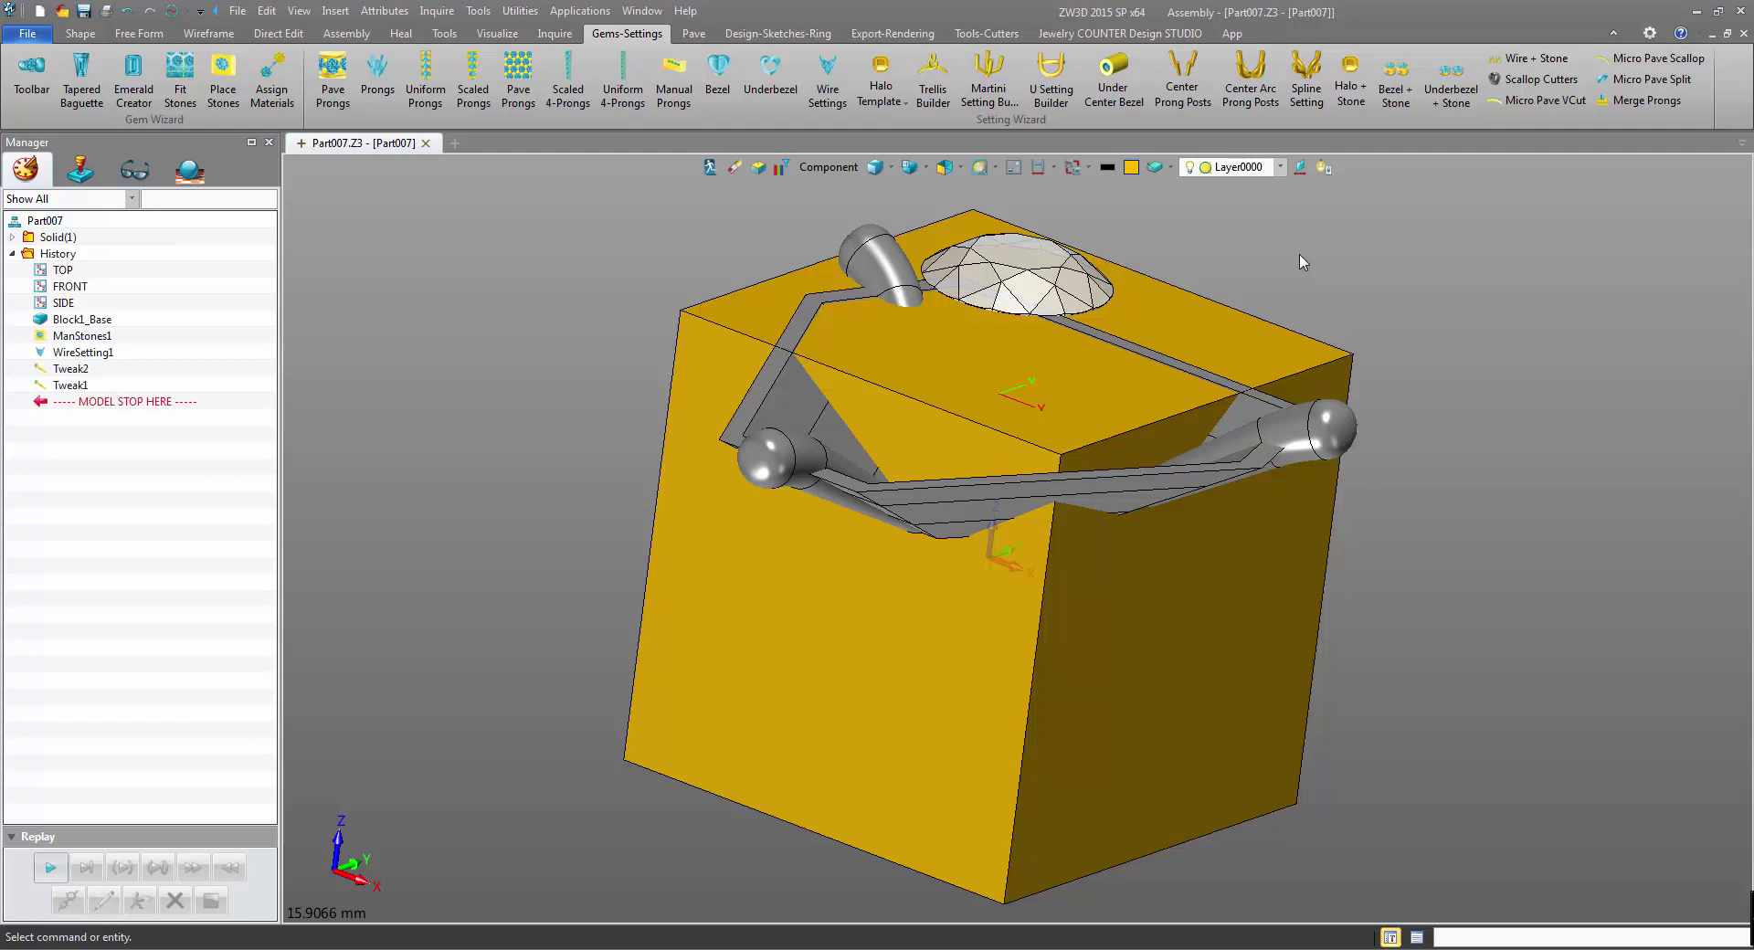
{"action": "left_click", "coordinate": [710, 168]}
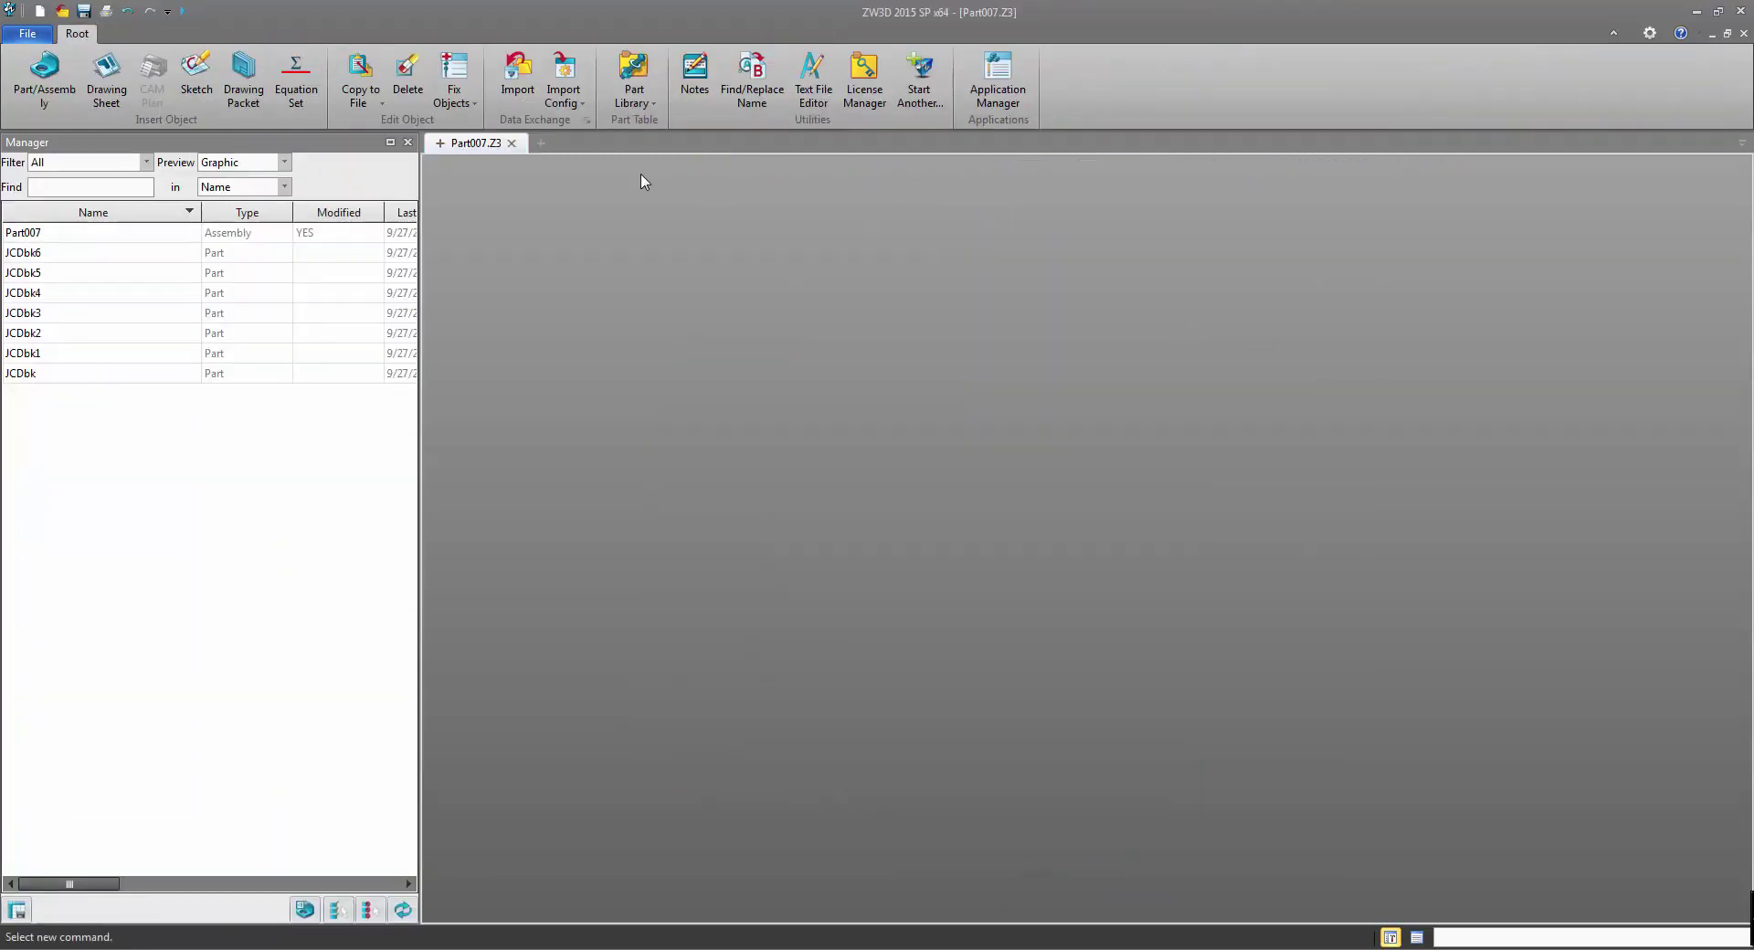
Save the file to the Desktop as Part007
{"action": "left_click", "coordinate": [83, 11]}
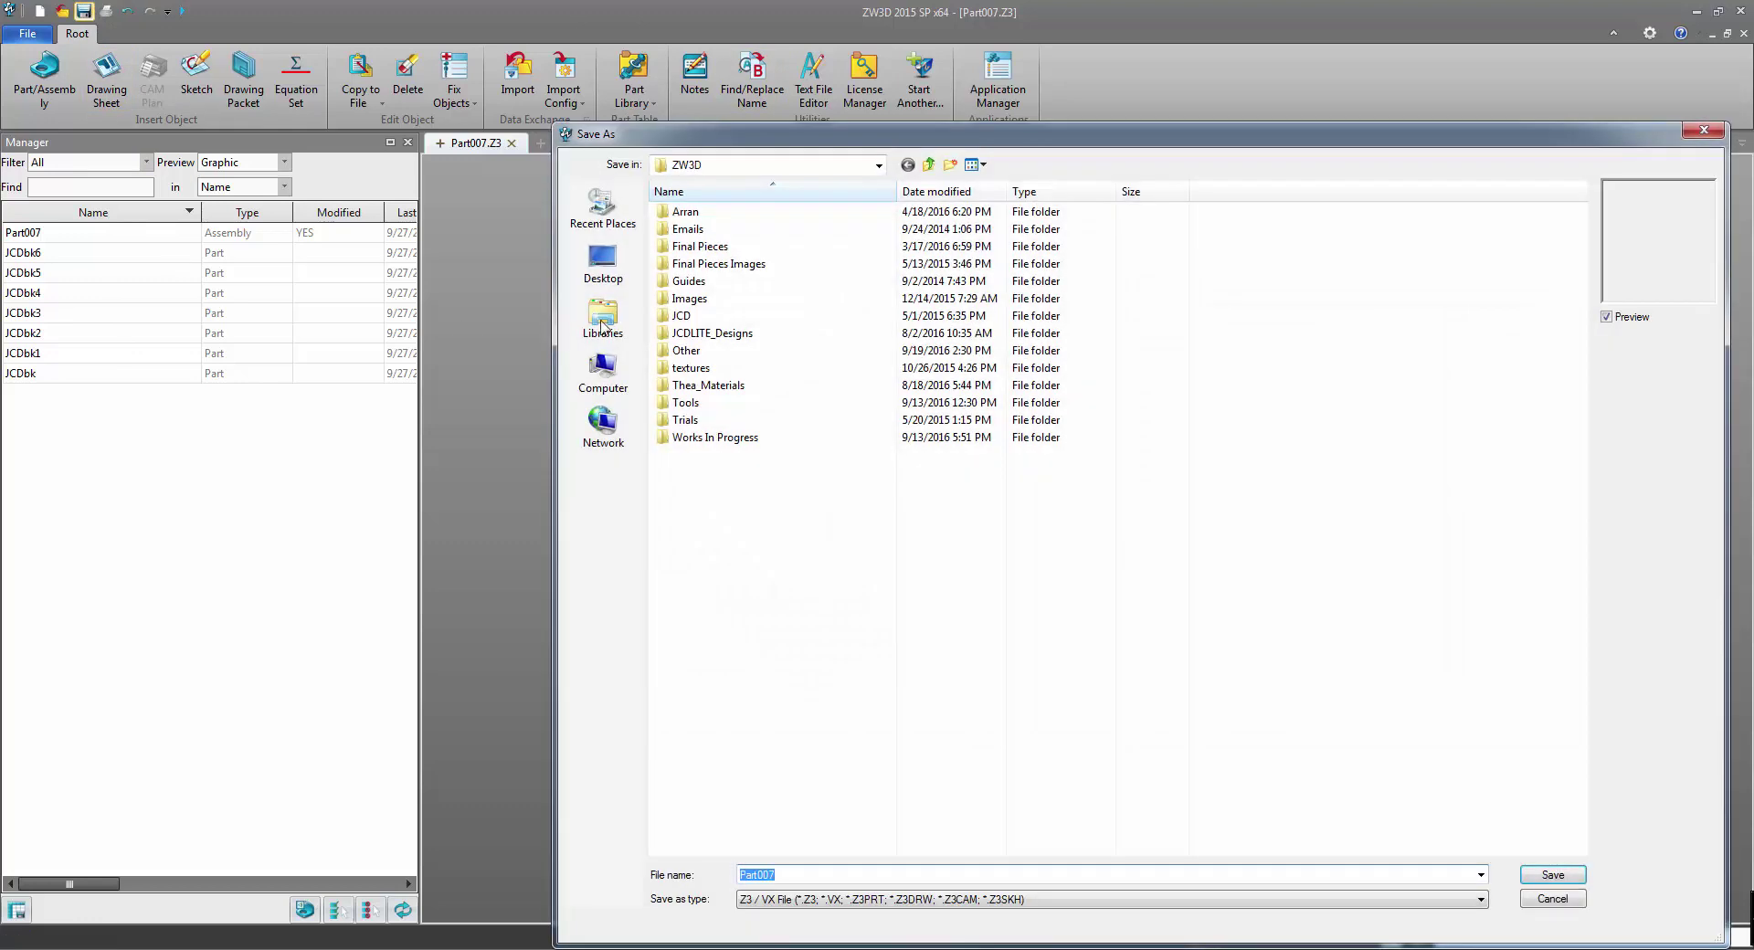
{"action": "left_click", "coordinate": [602, 263]}
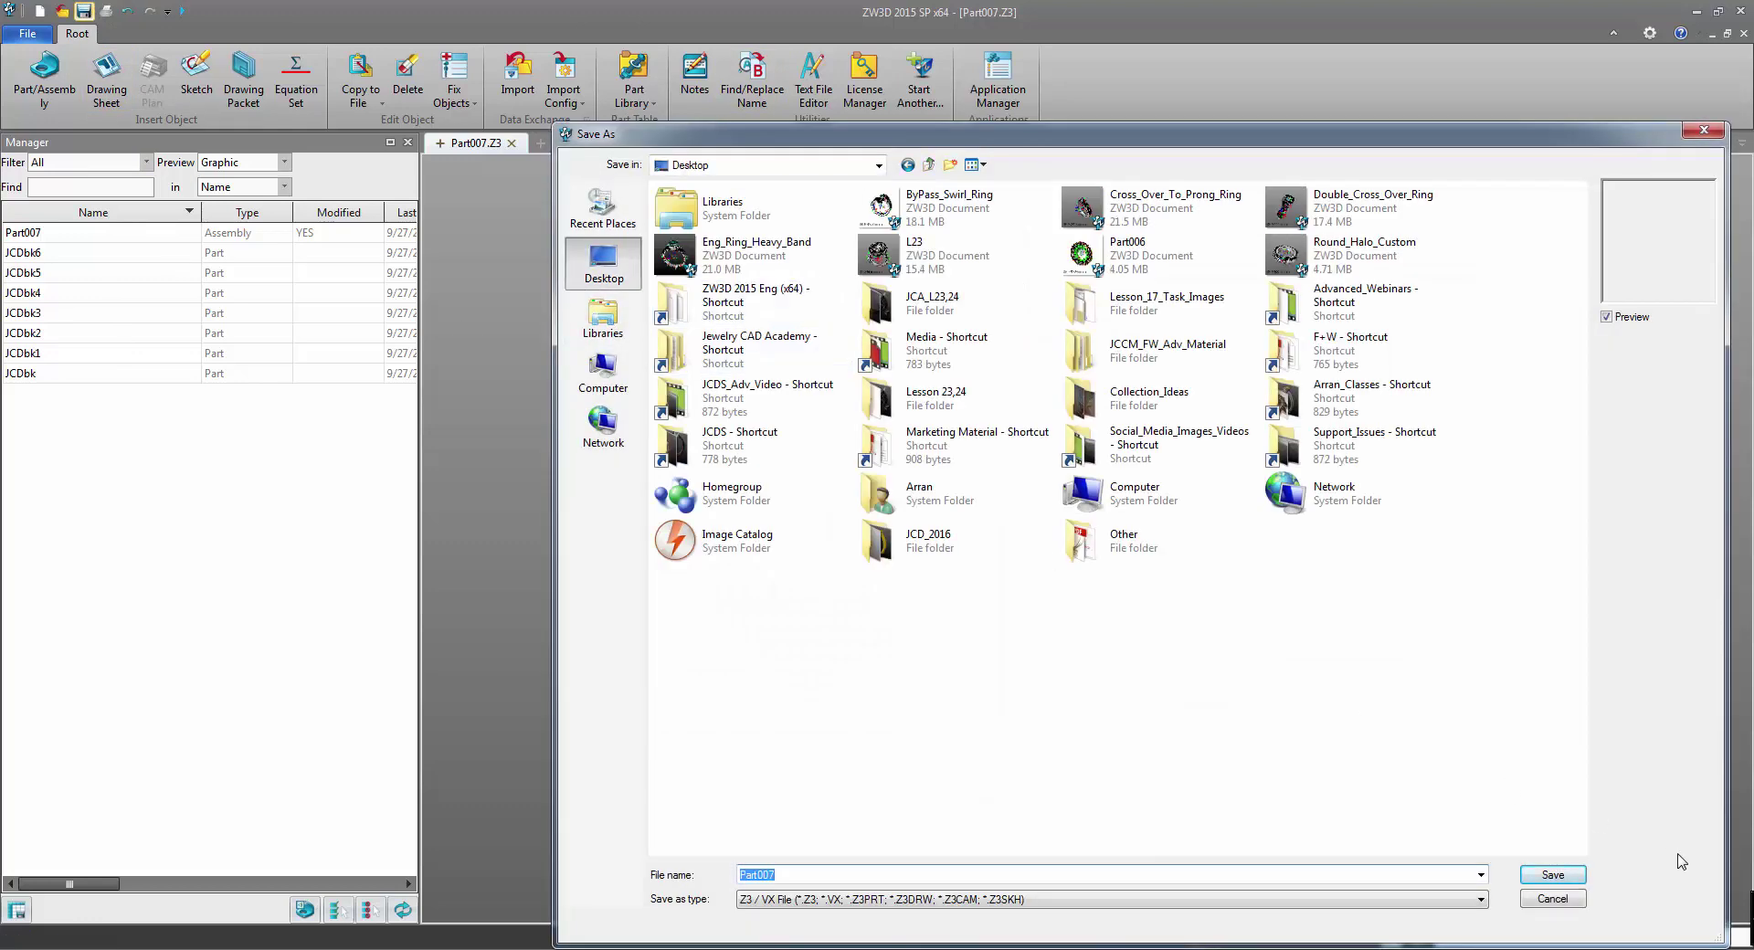
{"action": "left_click", "coordinate": [1553, 874]}
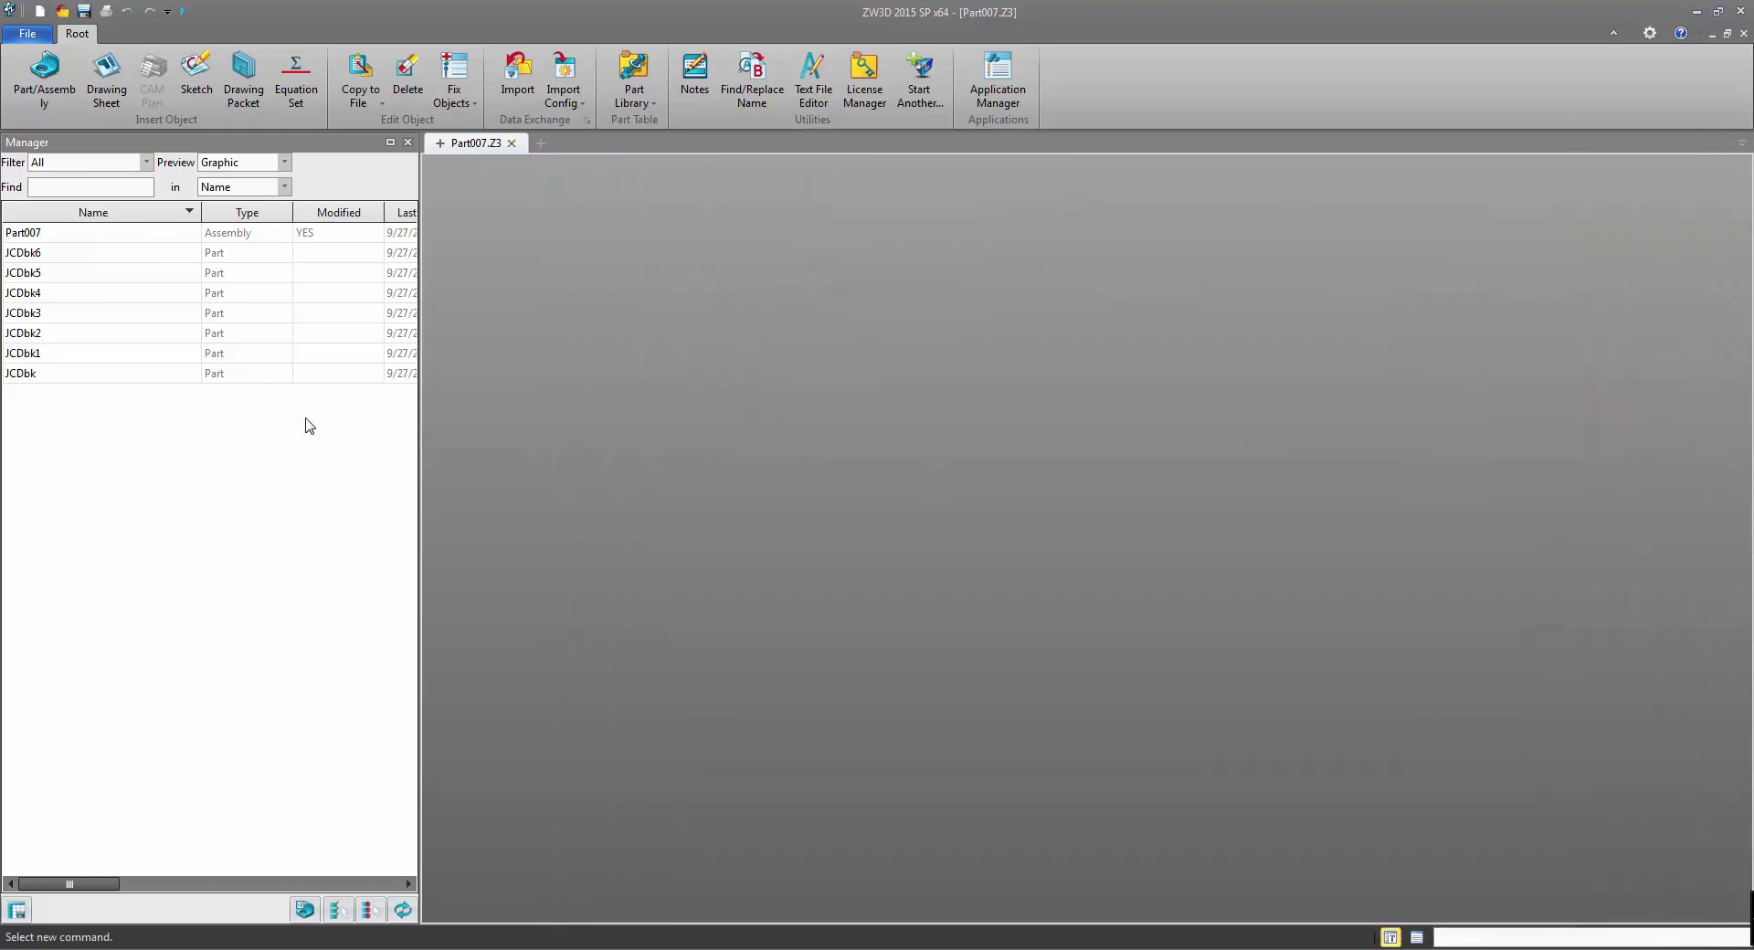
Check the size of the saved Part007 file on the desktop, and look at the Part007 assembly before returning to the root level
{"action": "double_click", "coordinate": [636, 7]}
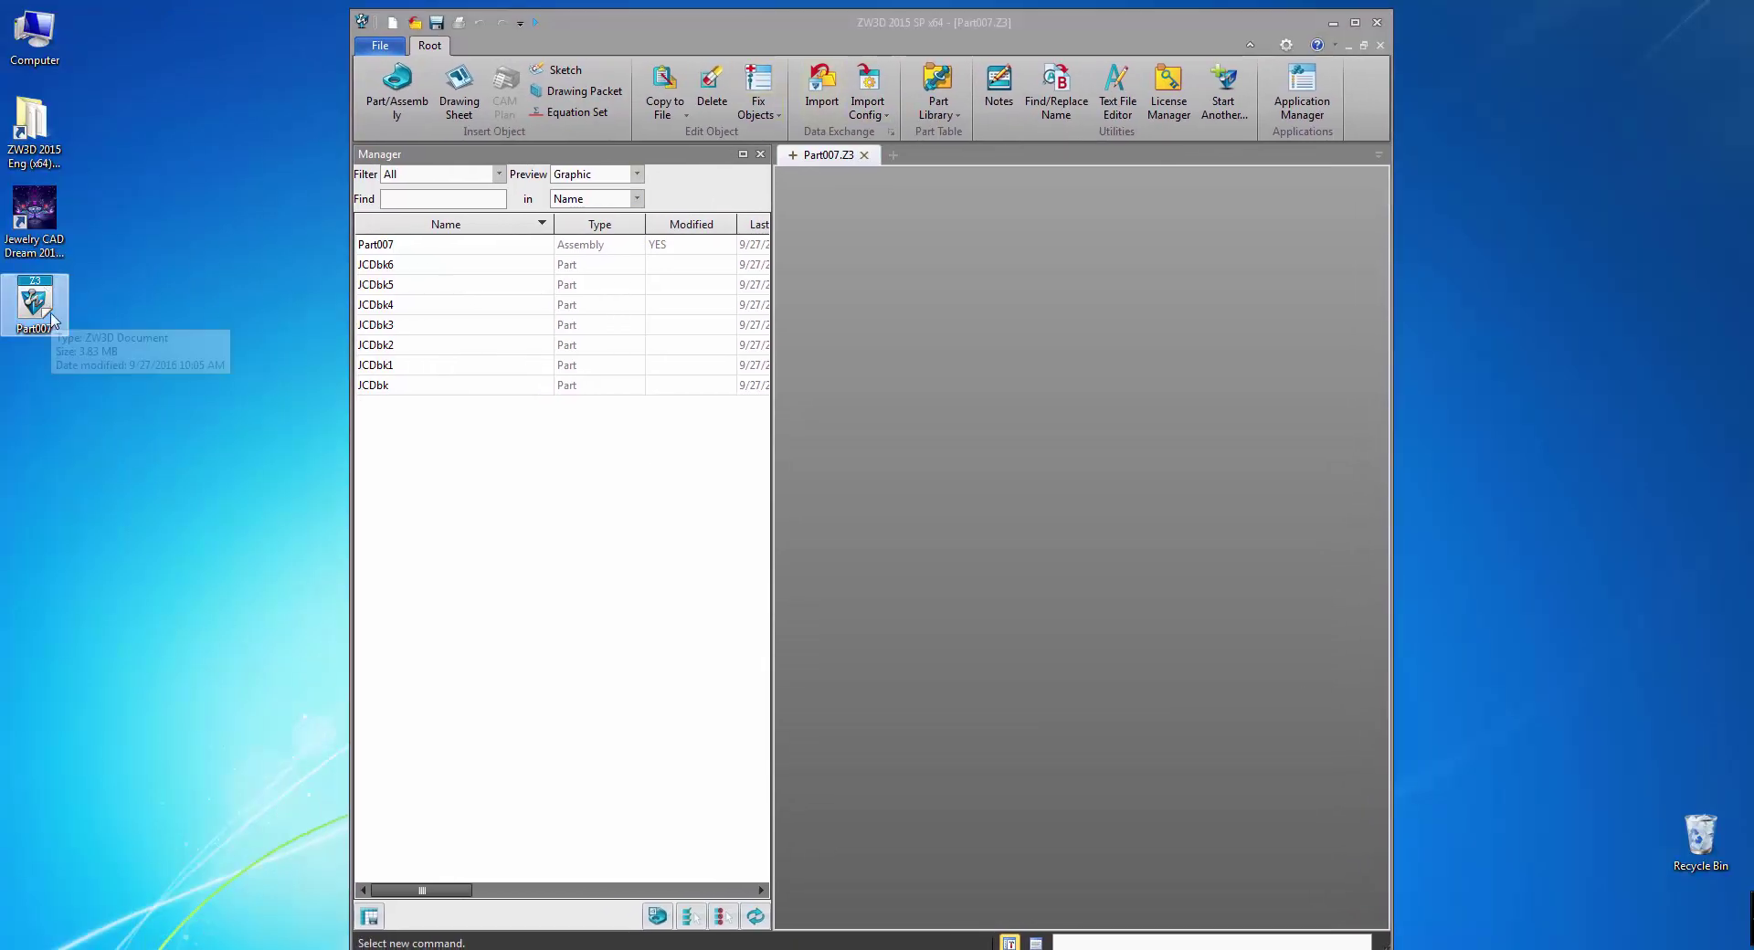
{"action": "double_click", "coordinate": [736, 28]}
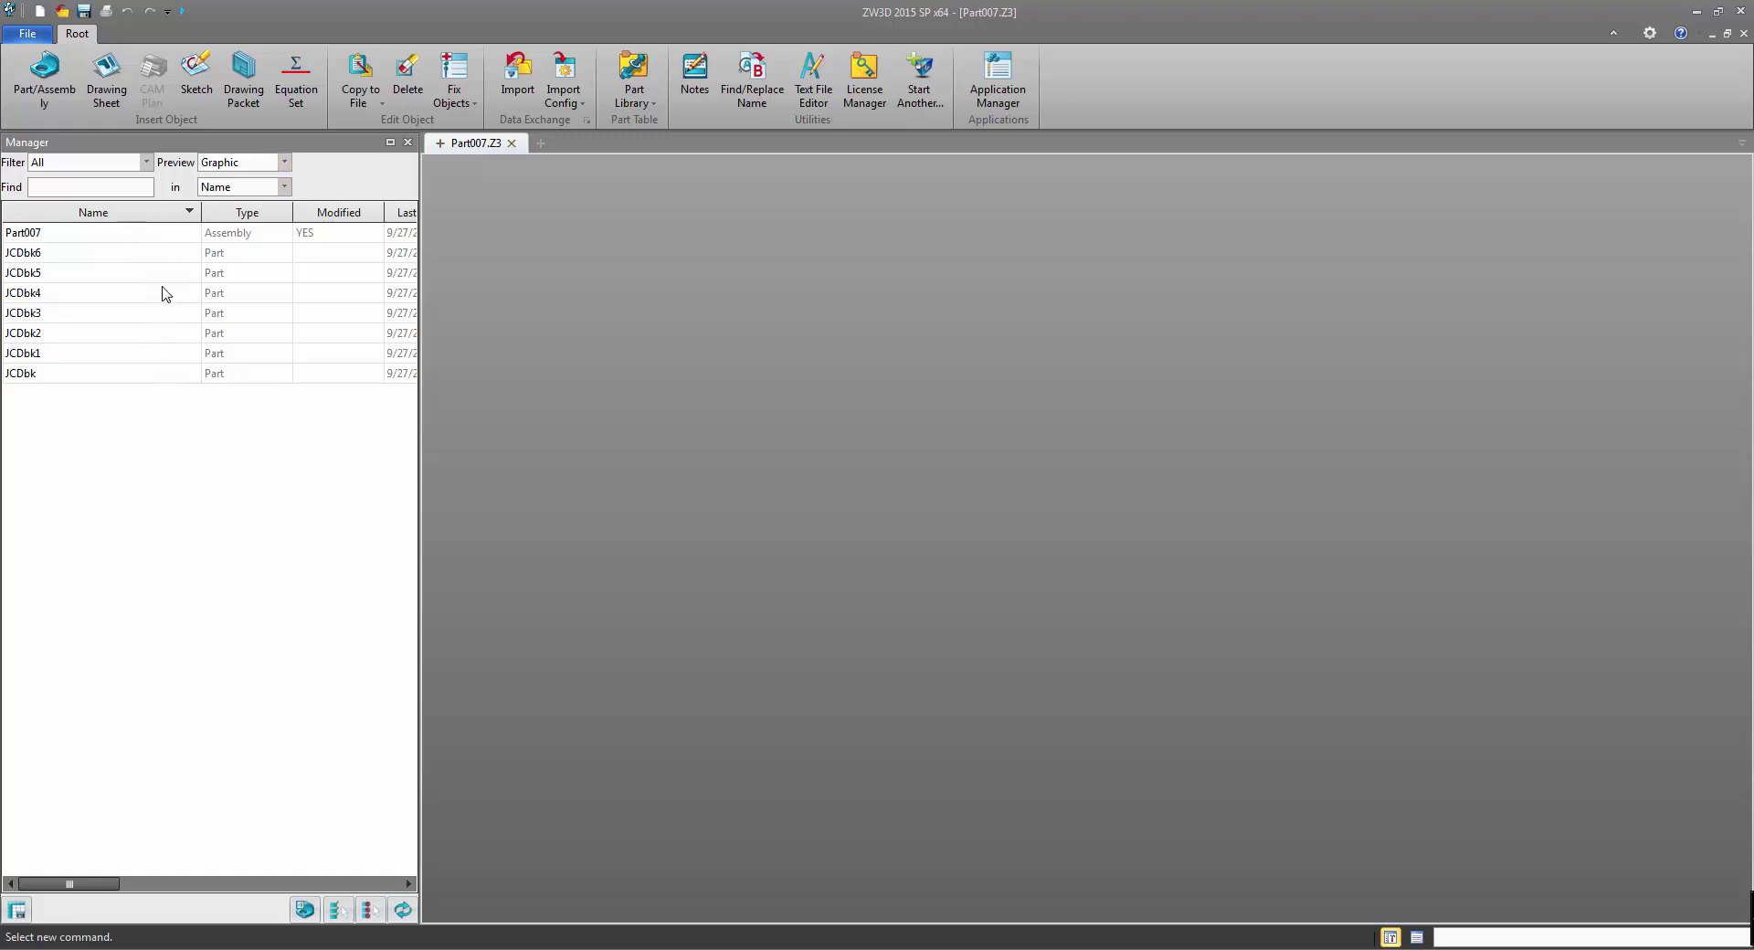
{"action": "double_click", "coordinate": [171, 237]}
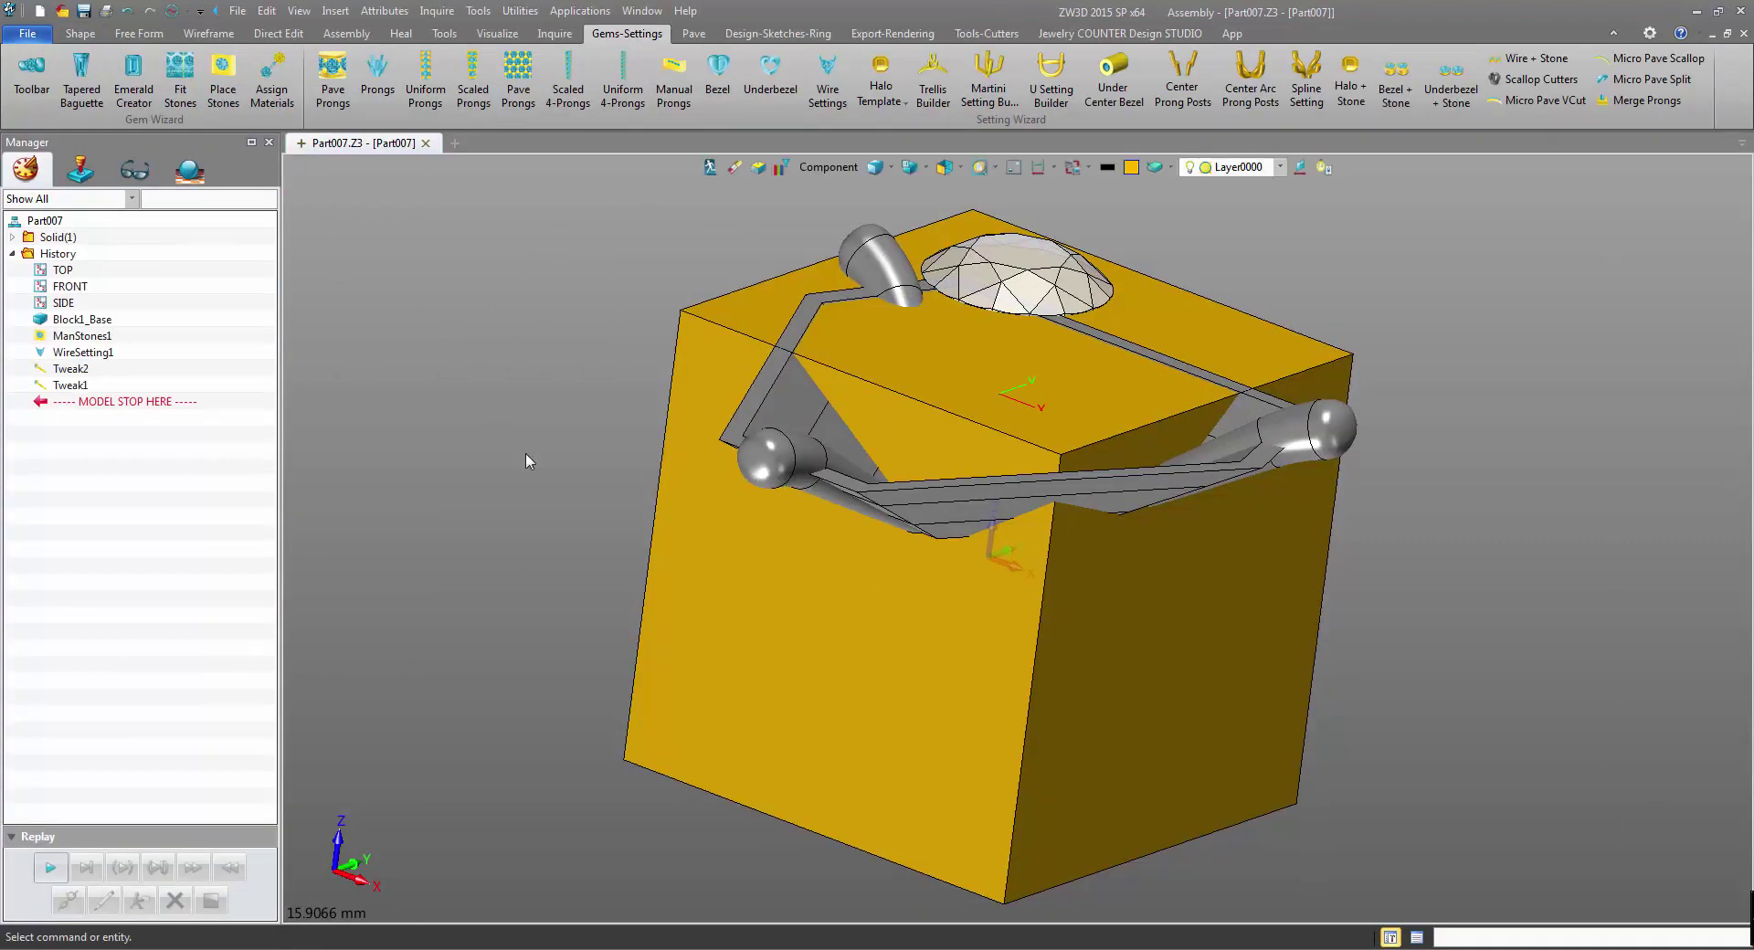
{"action": "left_click", "coordinate": [711, 167]}
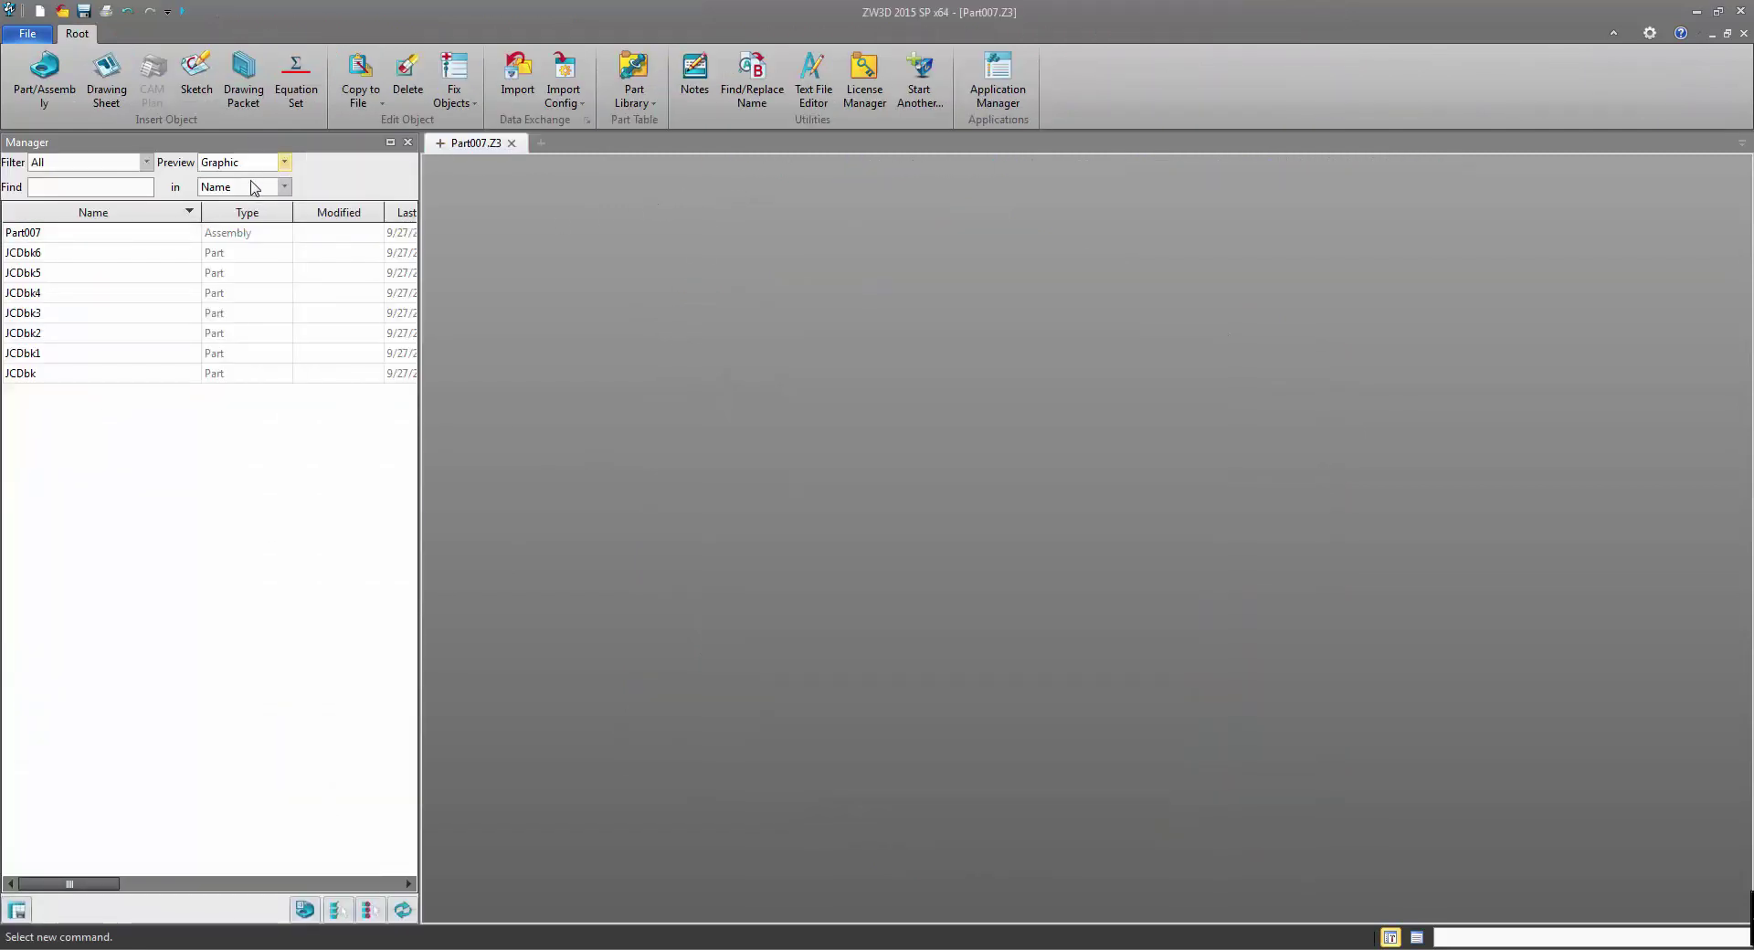
Delete all the parts from JCDbk6 to JCDbk at root level, keeping the Part007 assembly
{"action": "left_click", "coordinate": [180, 259]}
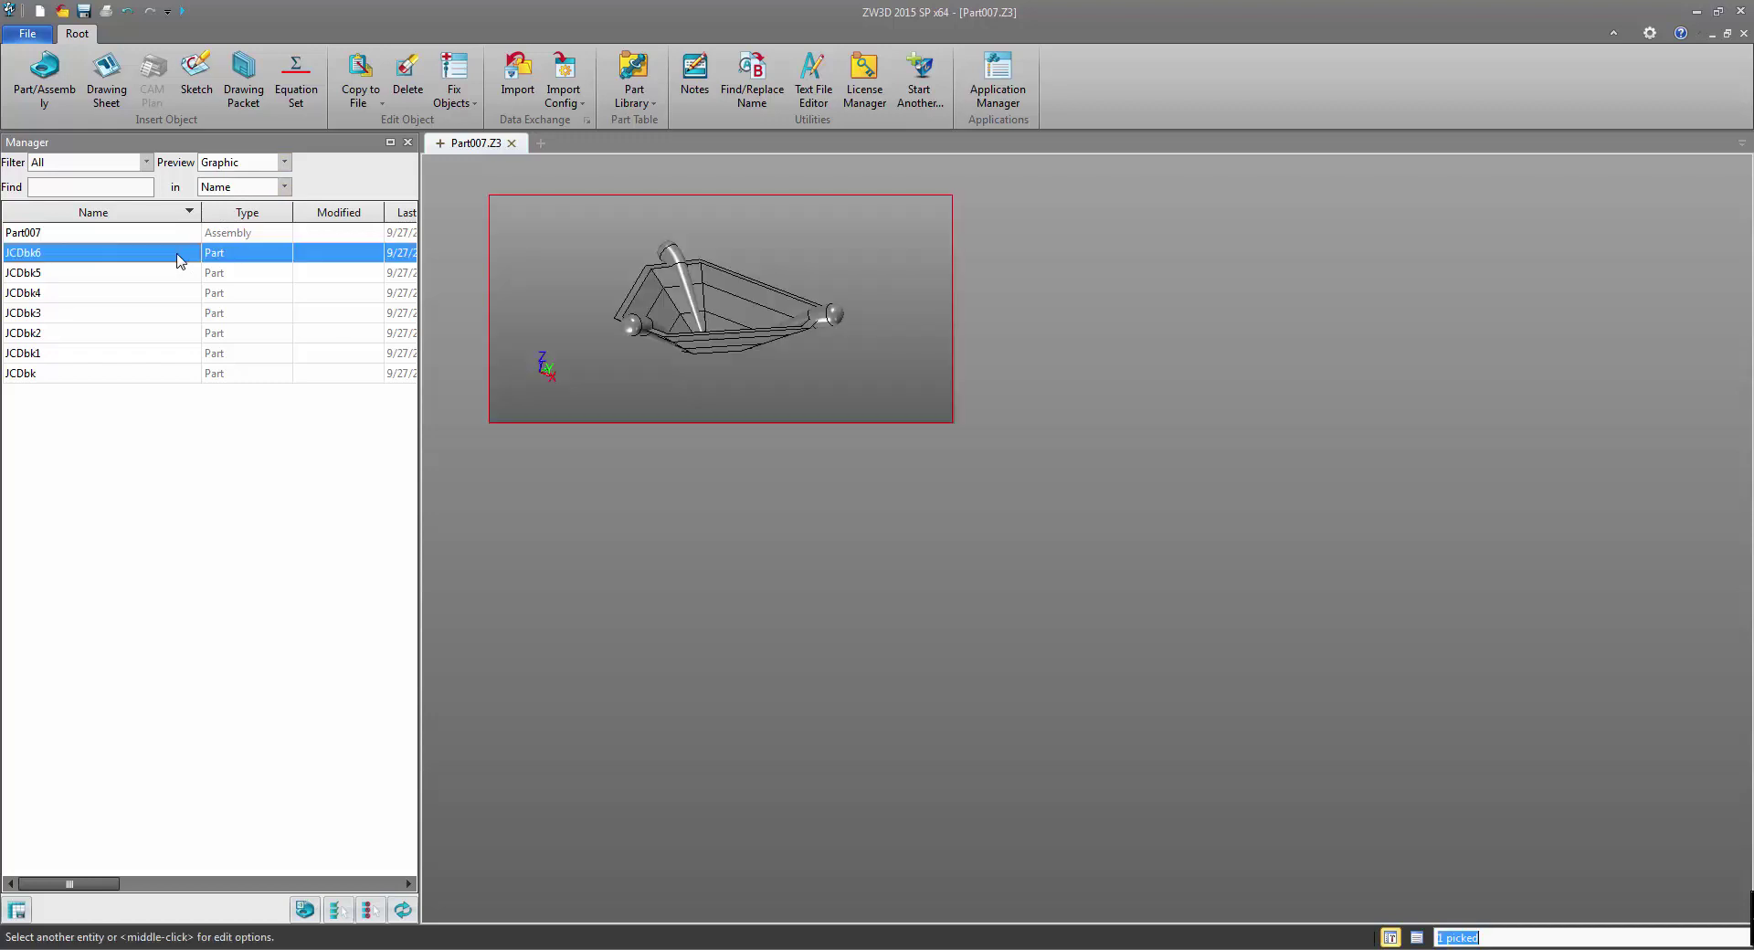
{"action": "left_click", "coordinate": [178, 375], "text": "shift"}
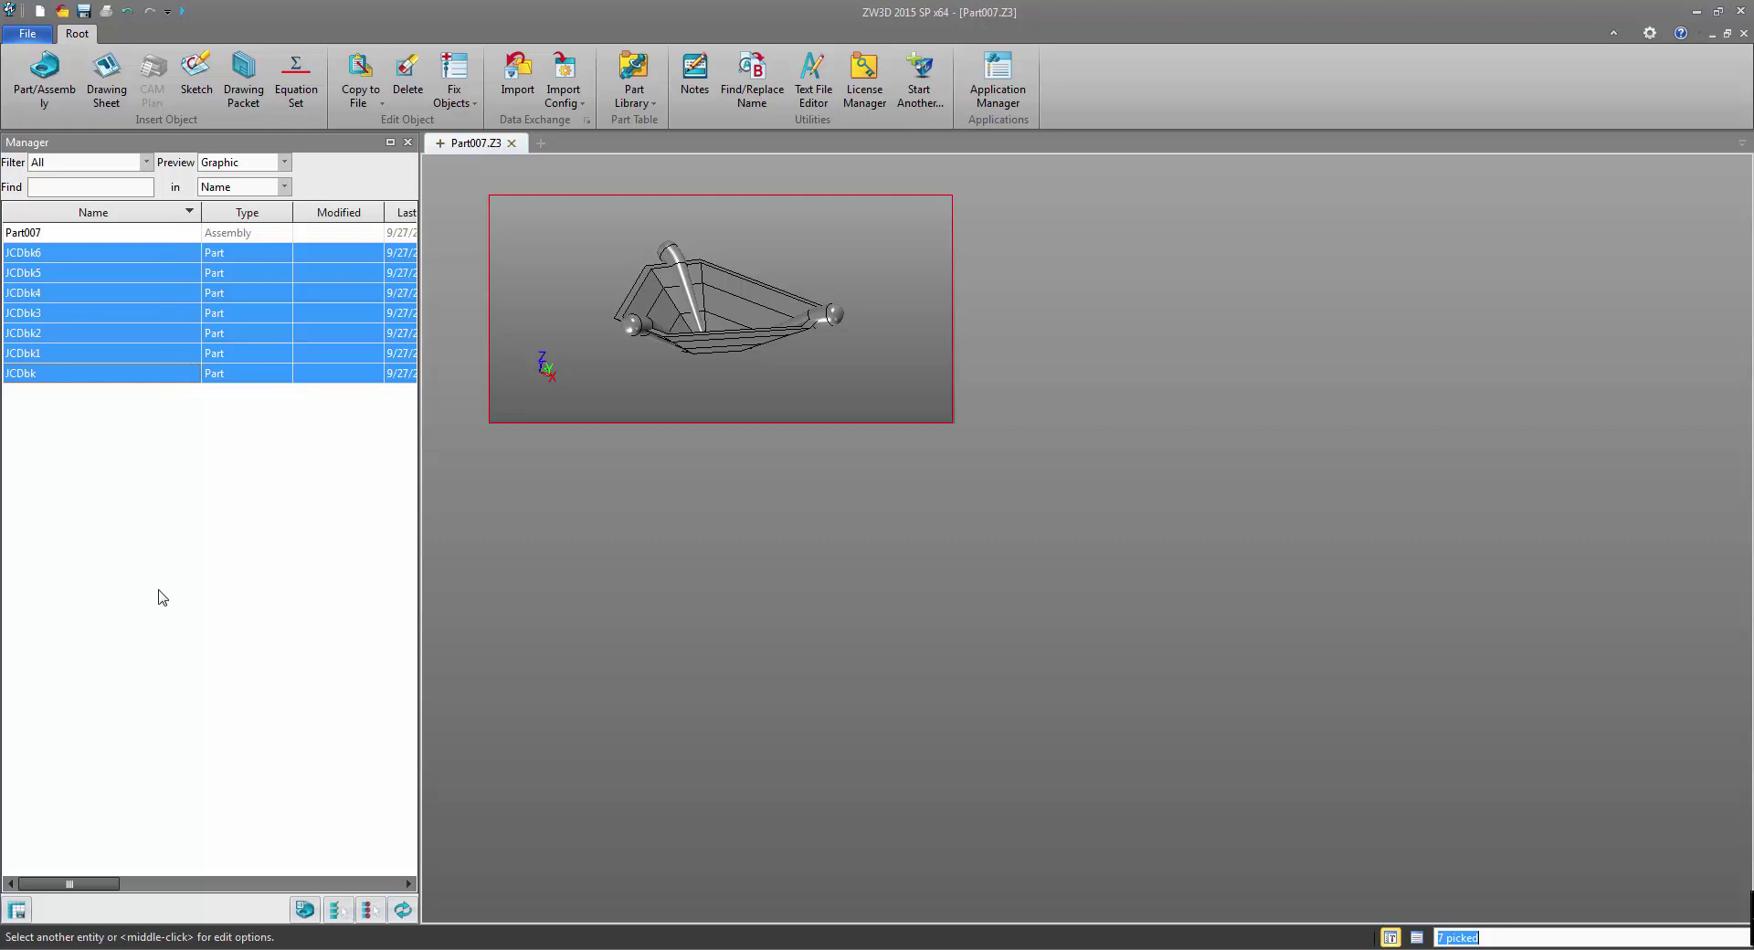
{"action": "key", "text": "Delete"}
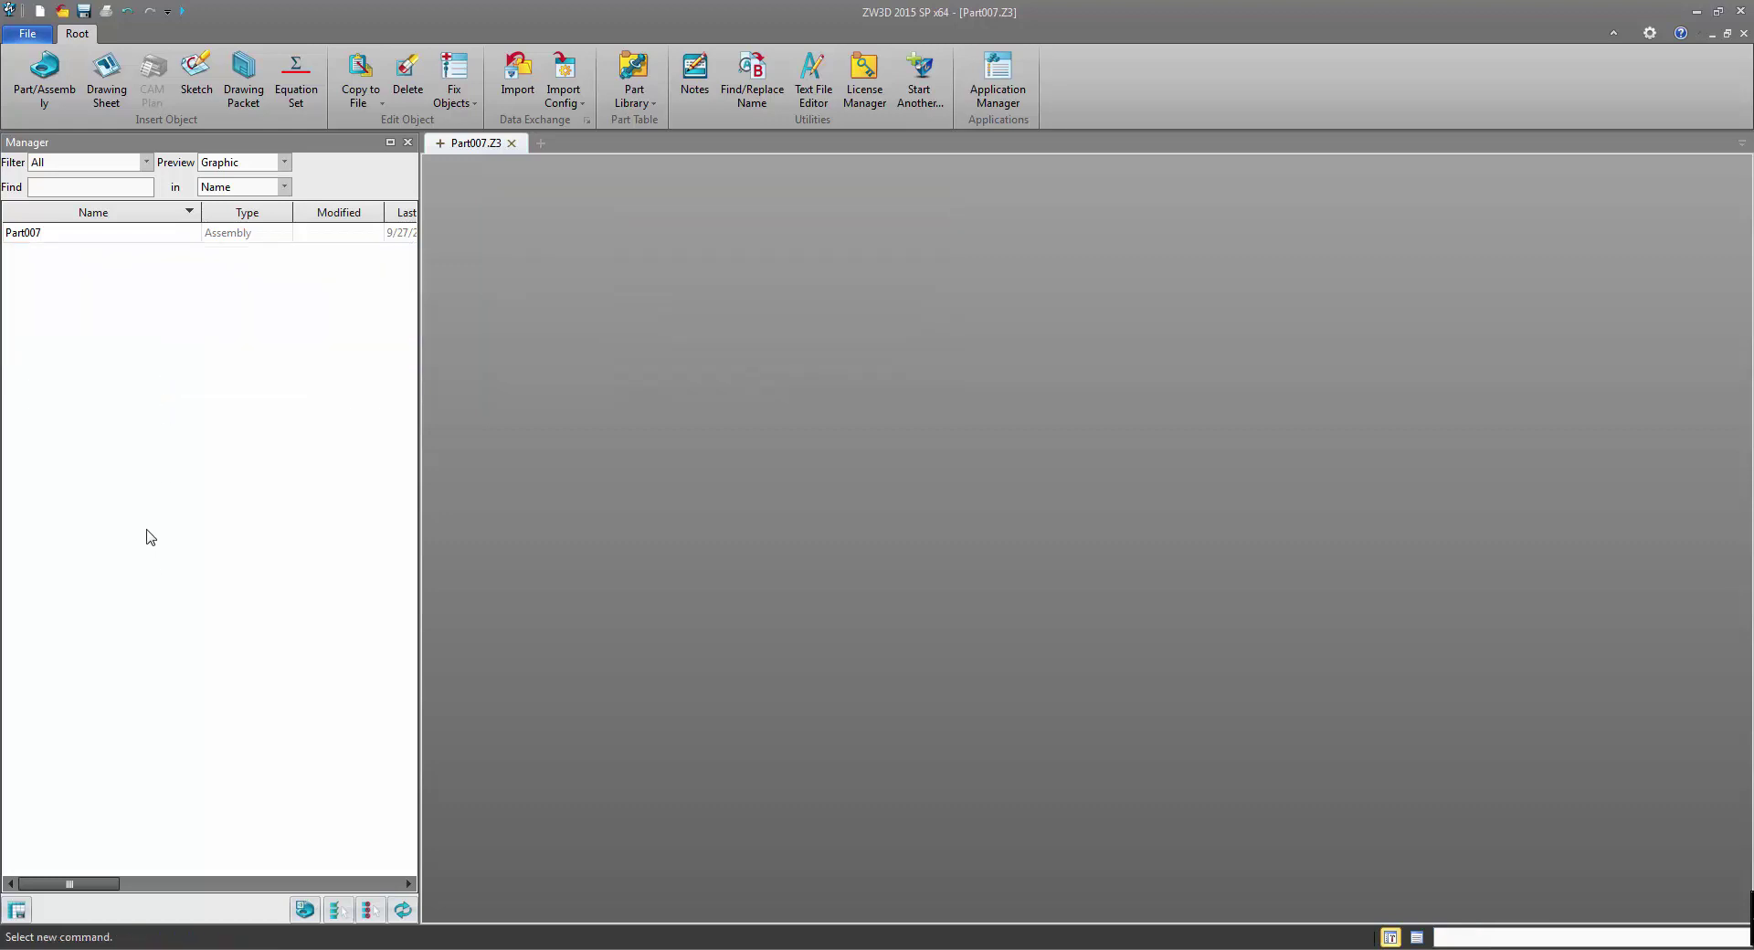
Regenerate the Part007 assembly to rebuild its missing stone and wire setting, and exit to the root level
{"action": "double_click", "coordinate": [127, 234]}
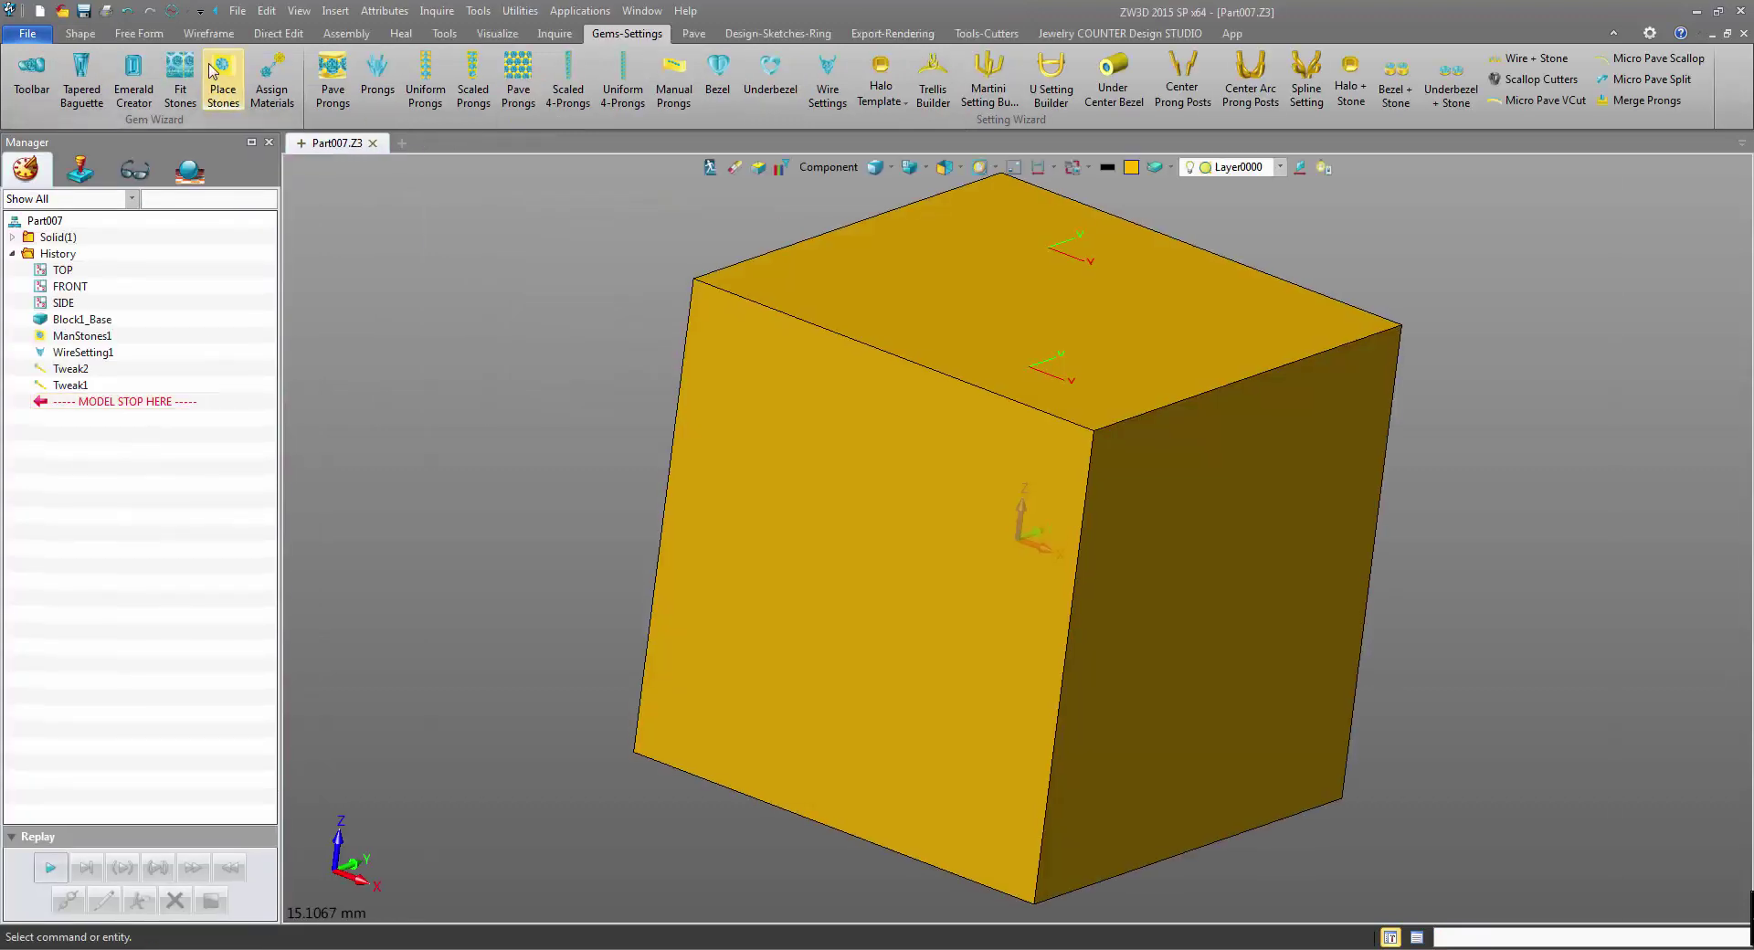
{"action": "left_click", "coordinate": [174, 15]}
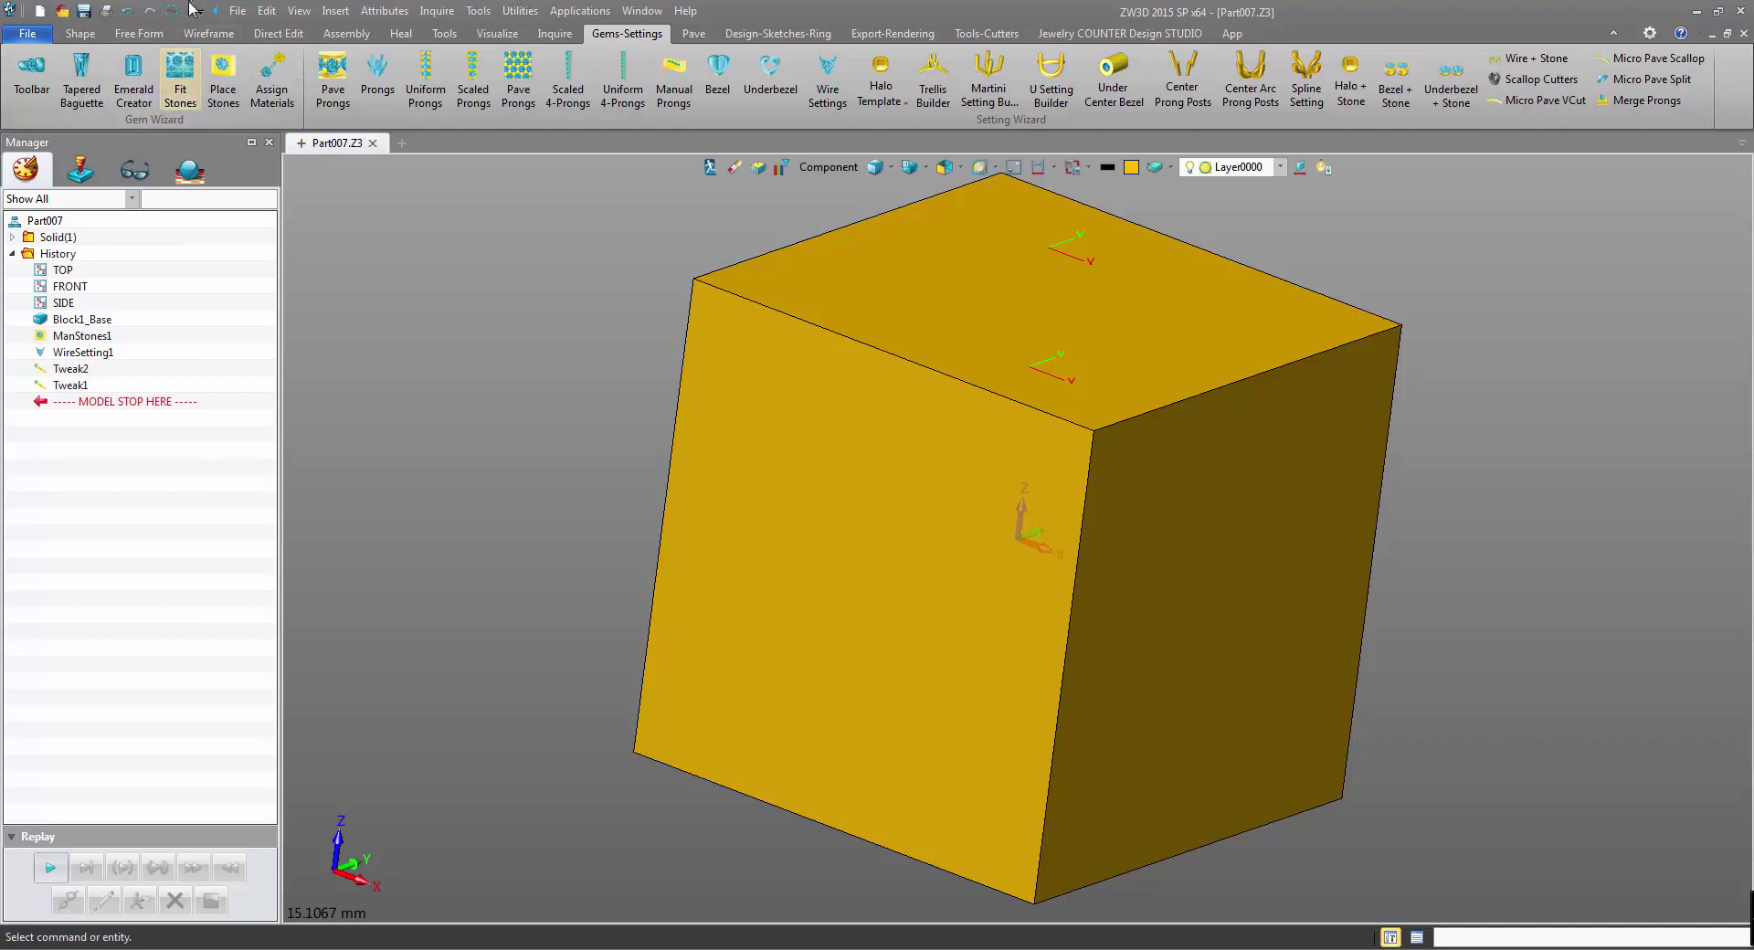
{"action": "left_click", "coordinate": [944, 540]}
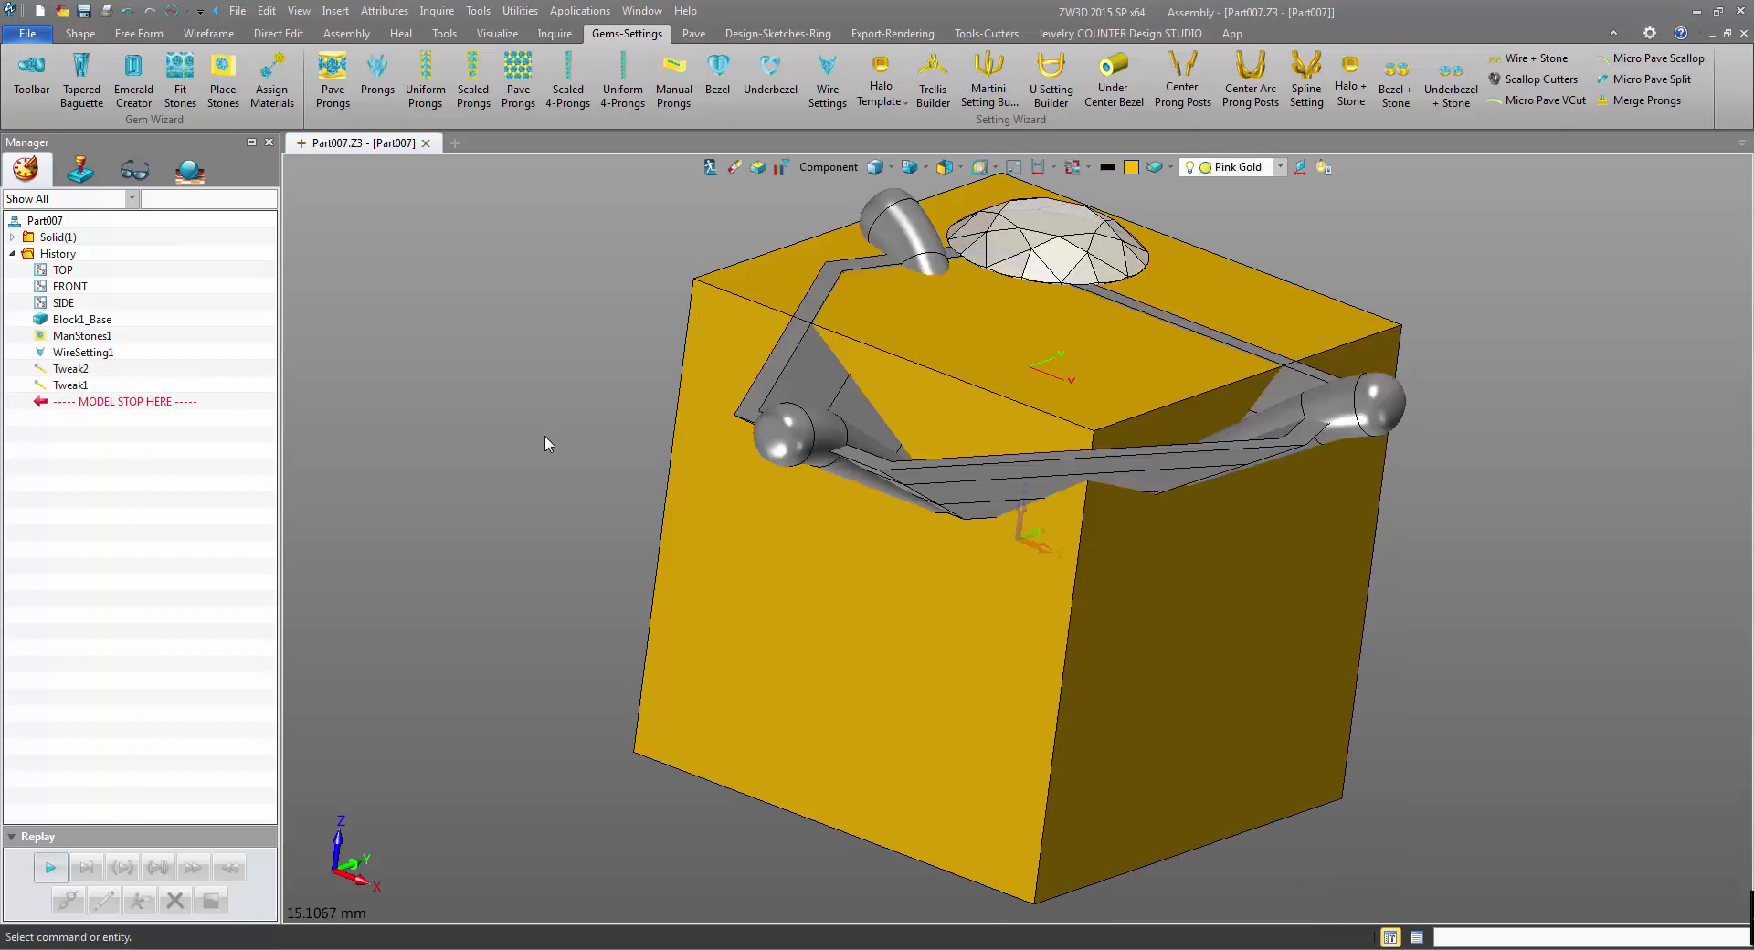
{"action": "left_click", "coordinate": [710, 167]}
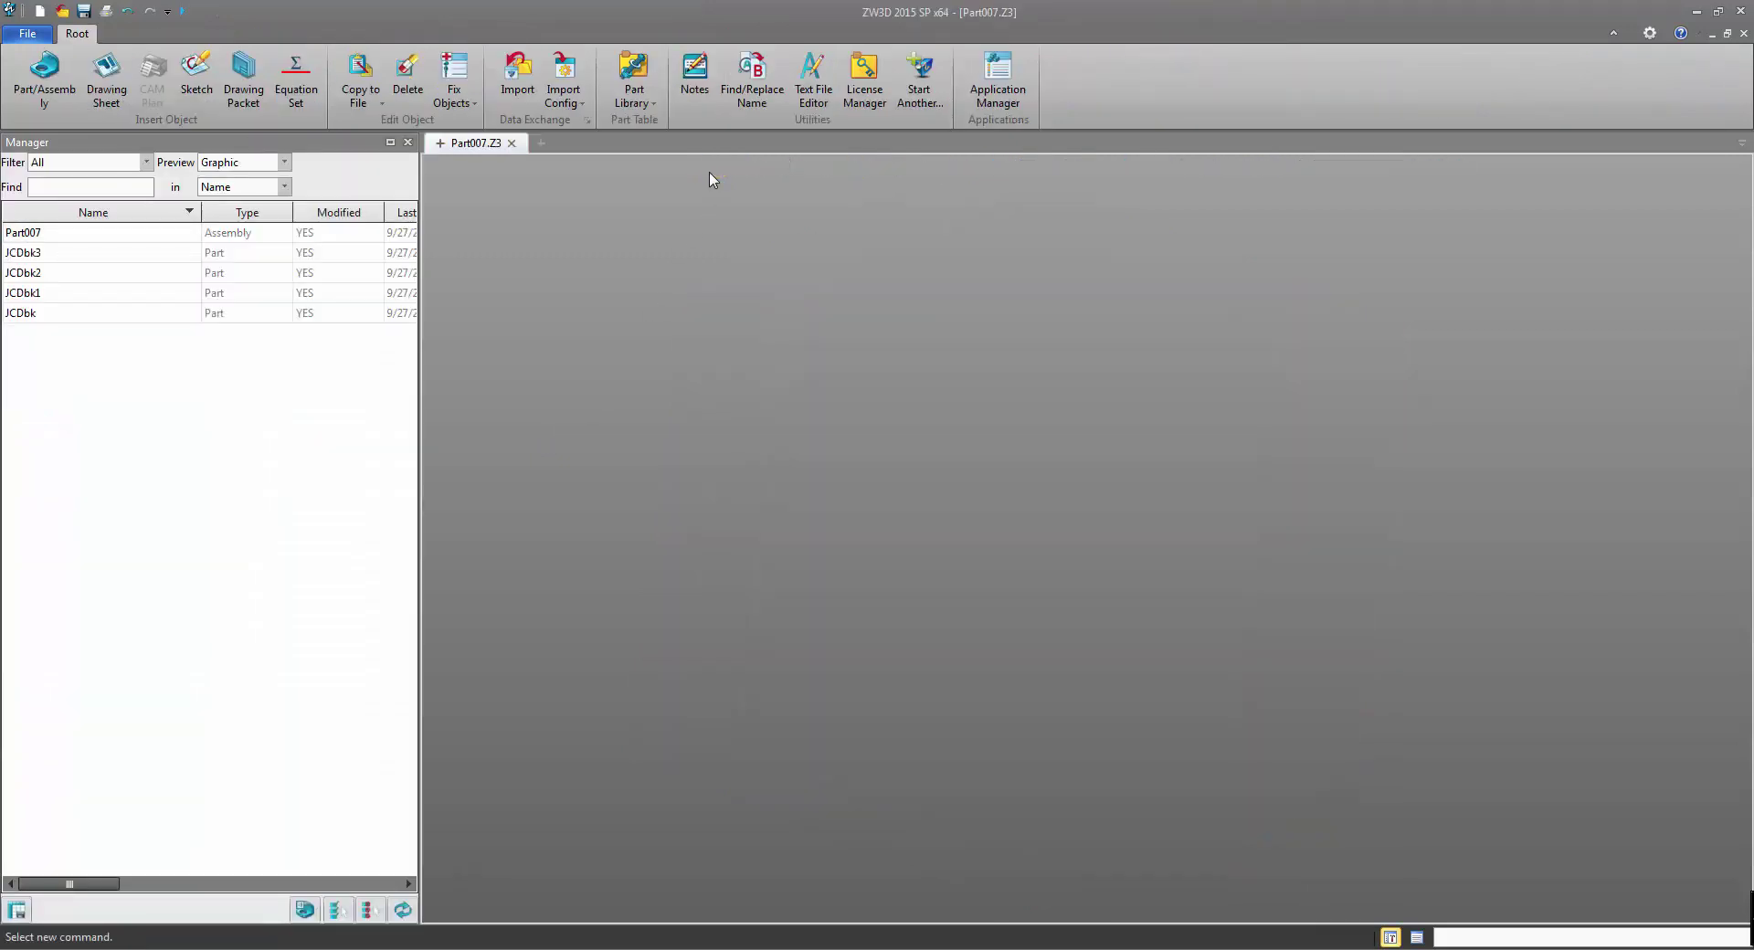
Preview the rebuilt parts from JCDbk3 down to JCDbk at root level
{"action": "left_click", "coordinate": [150, 261]}
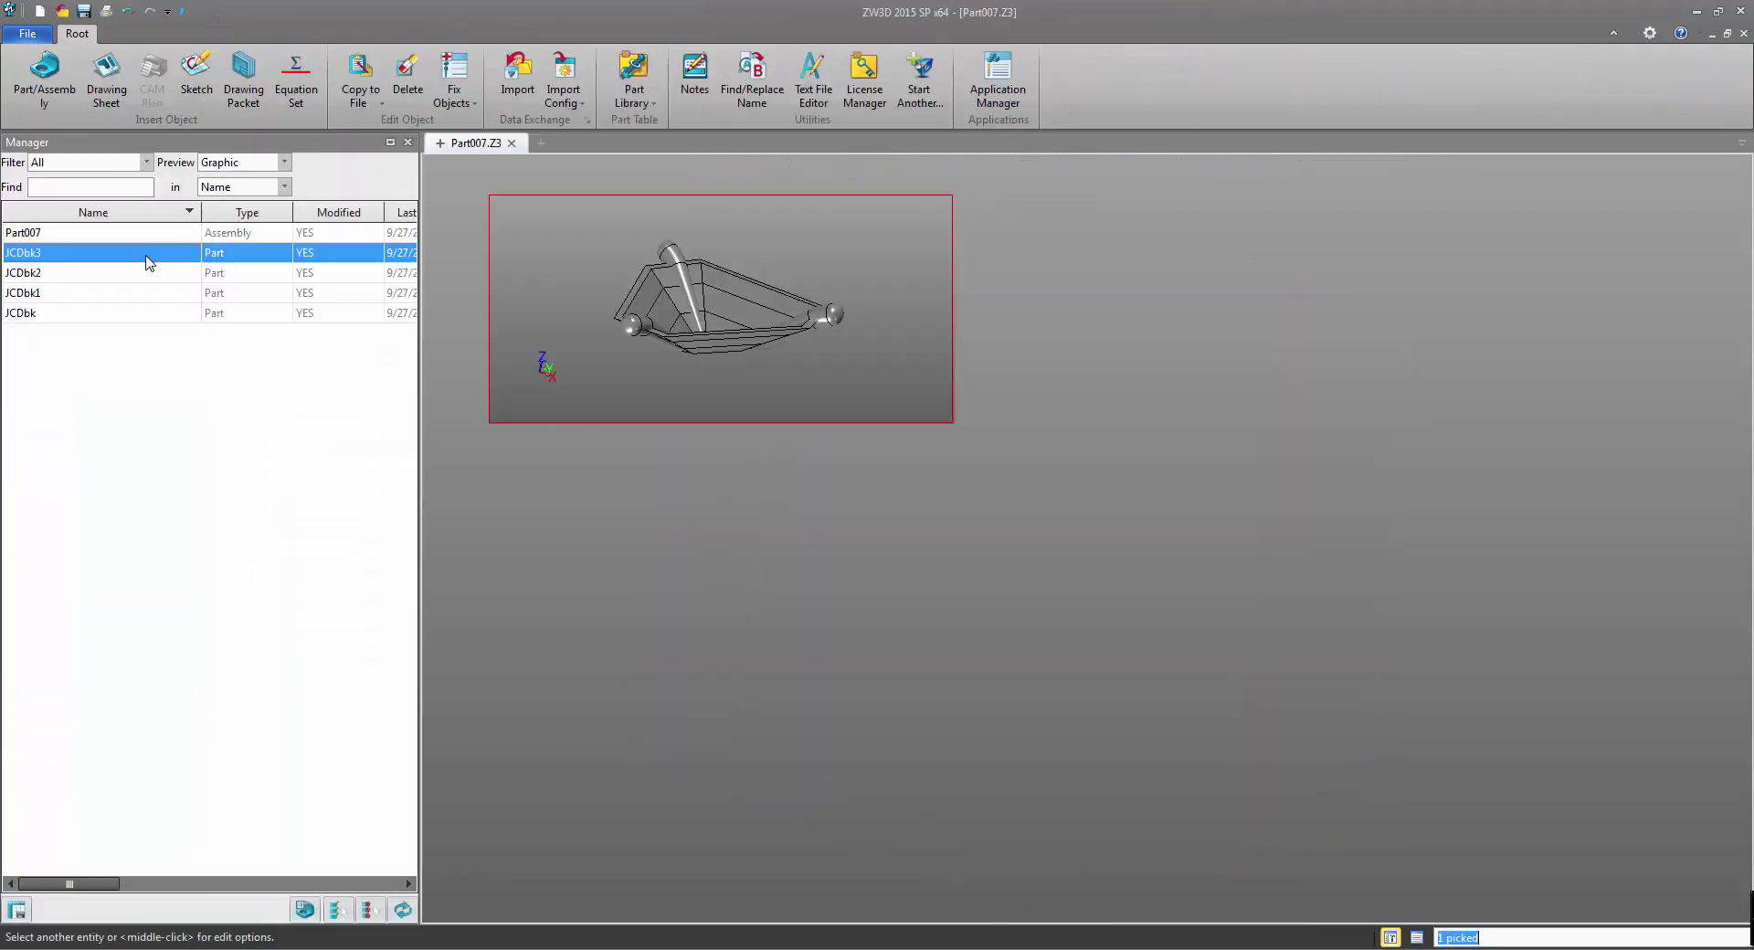
{"action": "key", "text": "Down"}
{"action": "key", "text": "Down"}
{"action": "key", "text": "Down"}
{"action": "key", "text": "Up"}
{"action": "key", "text": "Up"}
{"action": "key", "text": "Up"}
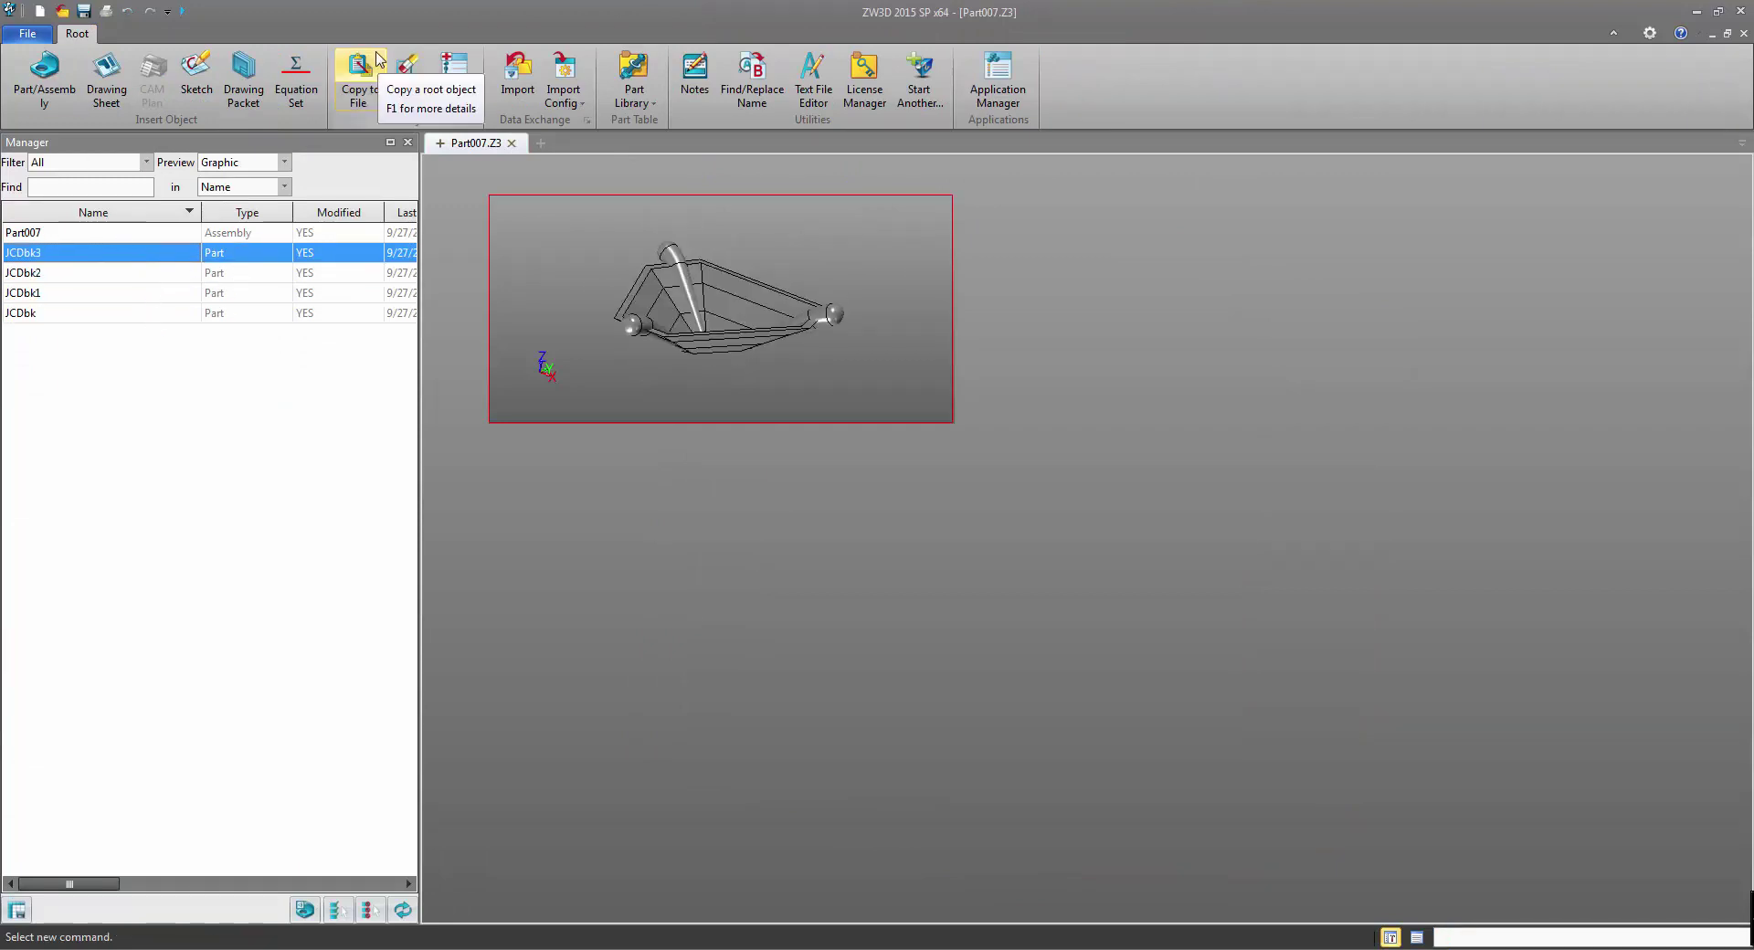
Save a copy of the file to the Desktop as Part007smaller
{"action": "left_click", "coordinate": [30, 34]}
{"action": "left_click", "coordinate": [60, 216]}
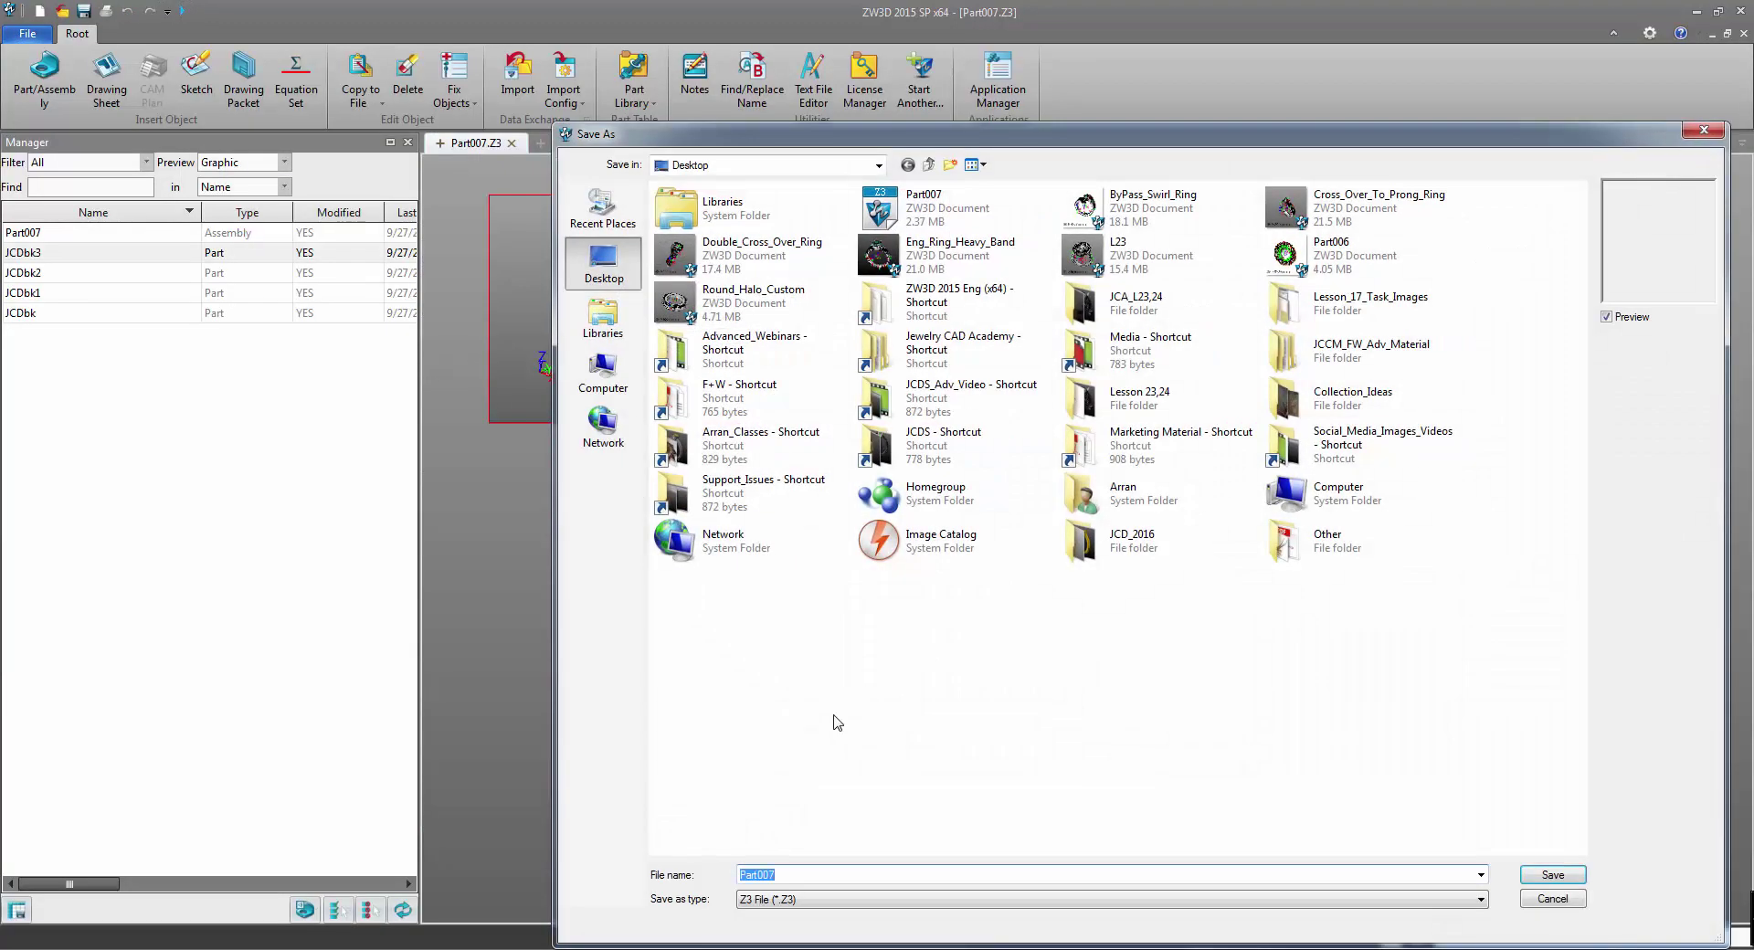
{"action": "left_click", "coordinate": [907, 875]}
{"action": "key", "text": "Return"}
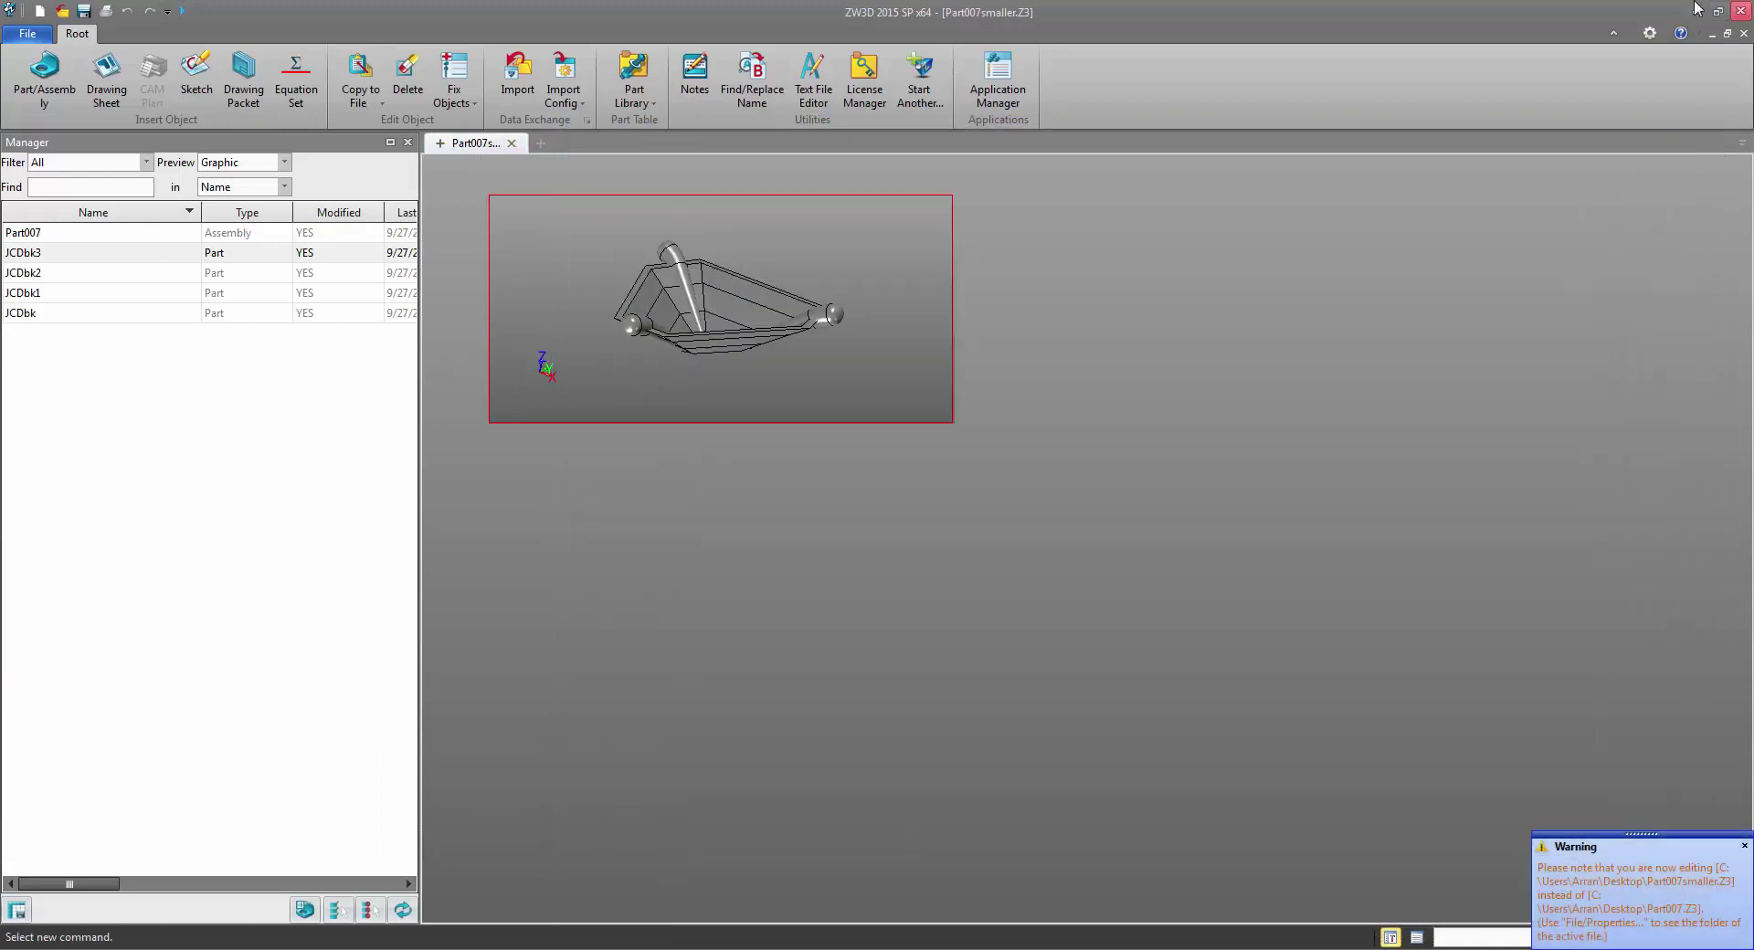
Check the size of the Part007smaller file on the desktop, and return to the root level of the file
{"action": "left_click", "coordinate": [1695, 11]}
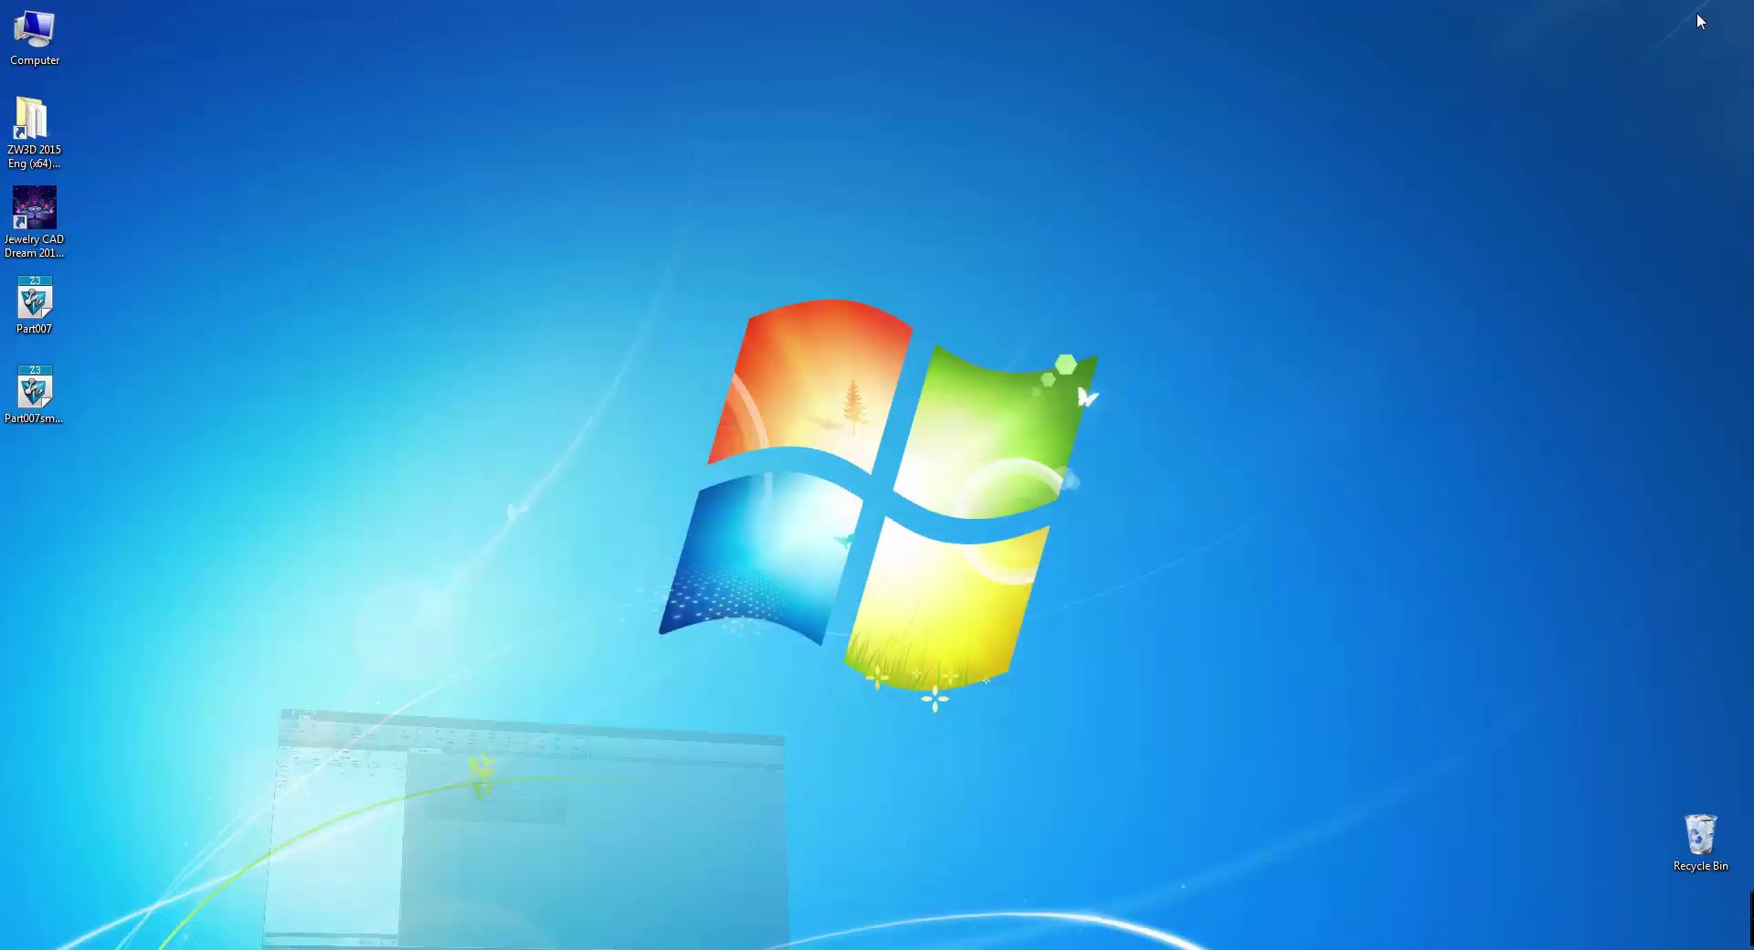
{"action": "left_click", "coordinate": [43, 402]}
{"action": "mouse_move", "coordinate": [42, 403]}
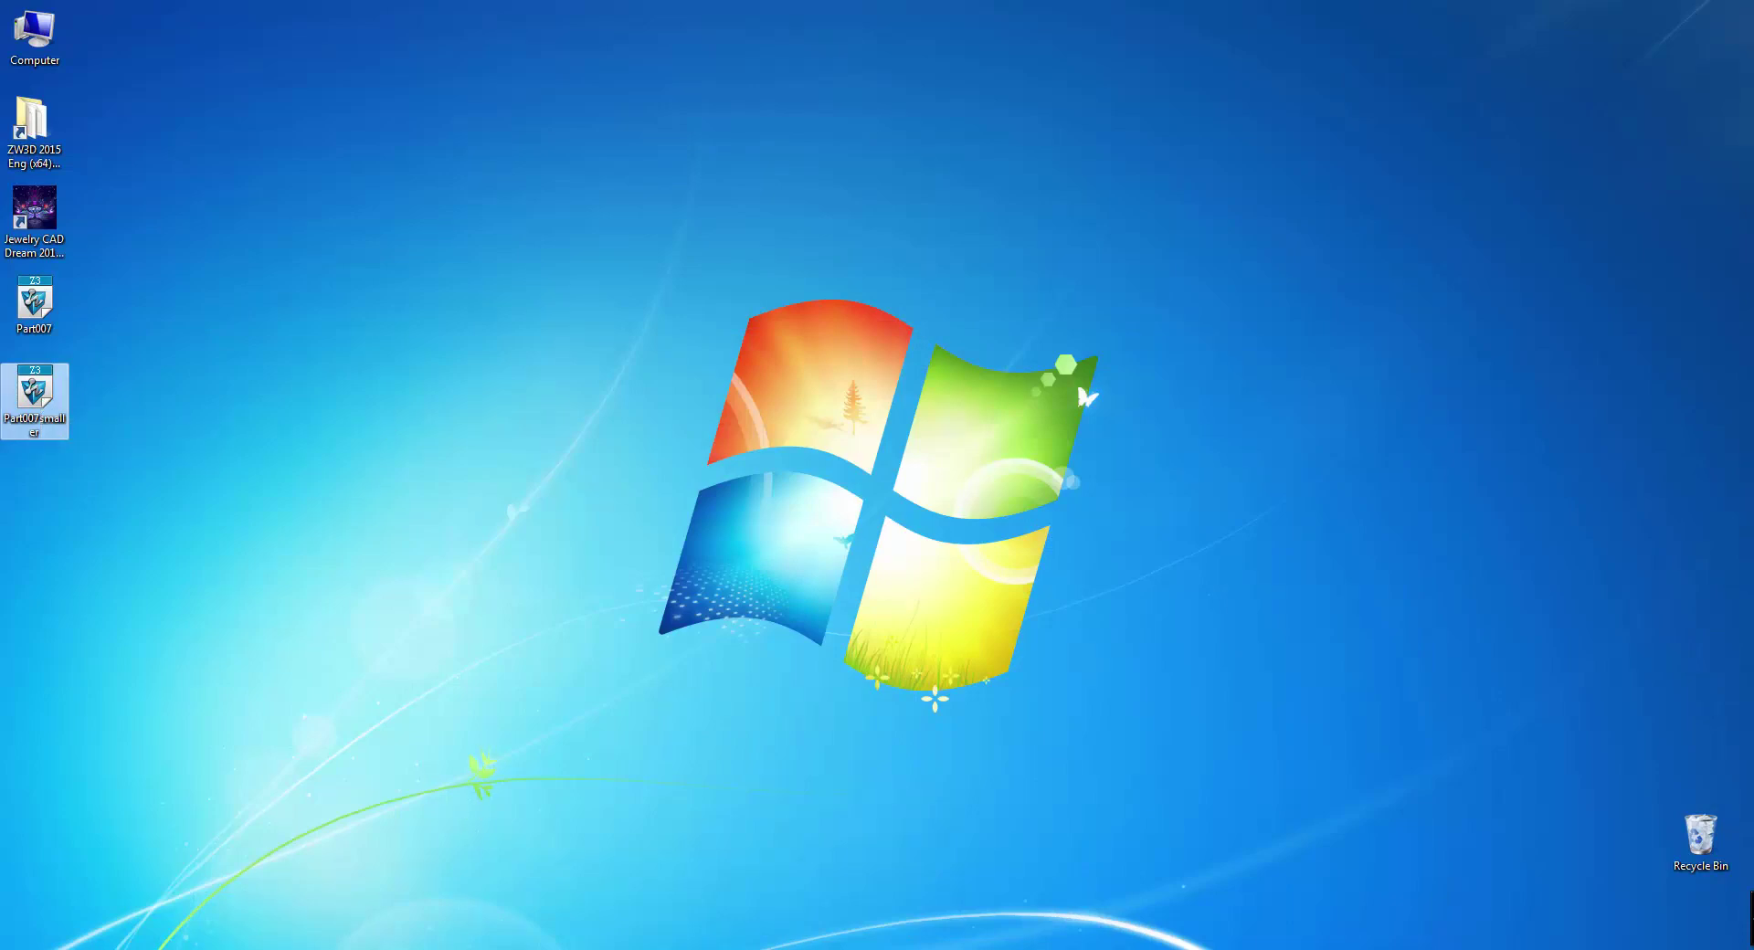
{"action": "left_click", "coordinate": [411, 946]}
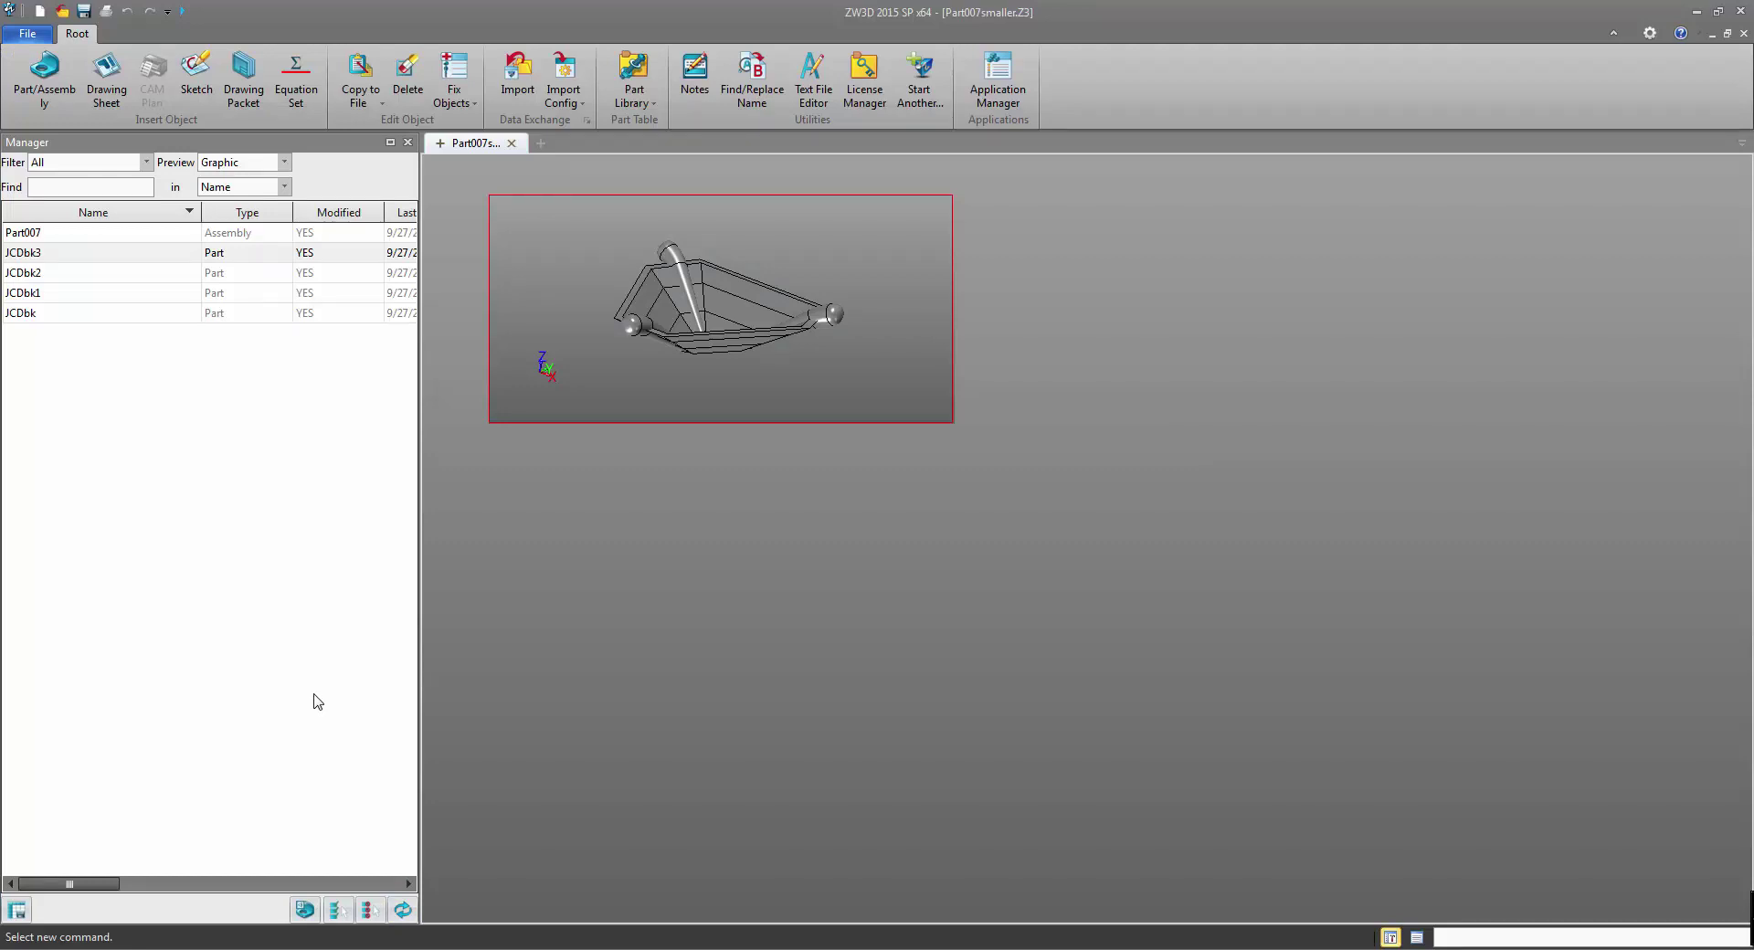
Delete the rebuilt parts JCDbk3, JCDbk2, JCDbk1 and JCDbk from the root level
{"action": "left_click", "coordinate": [157, 254]}
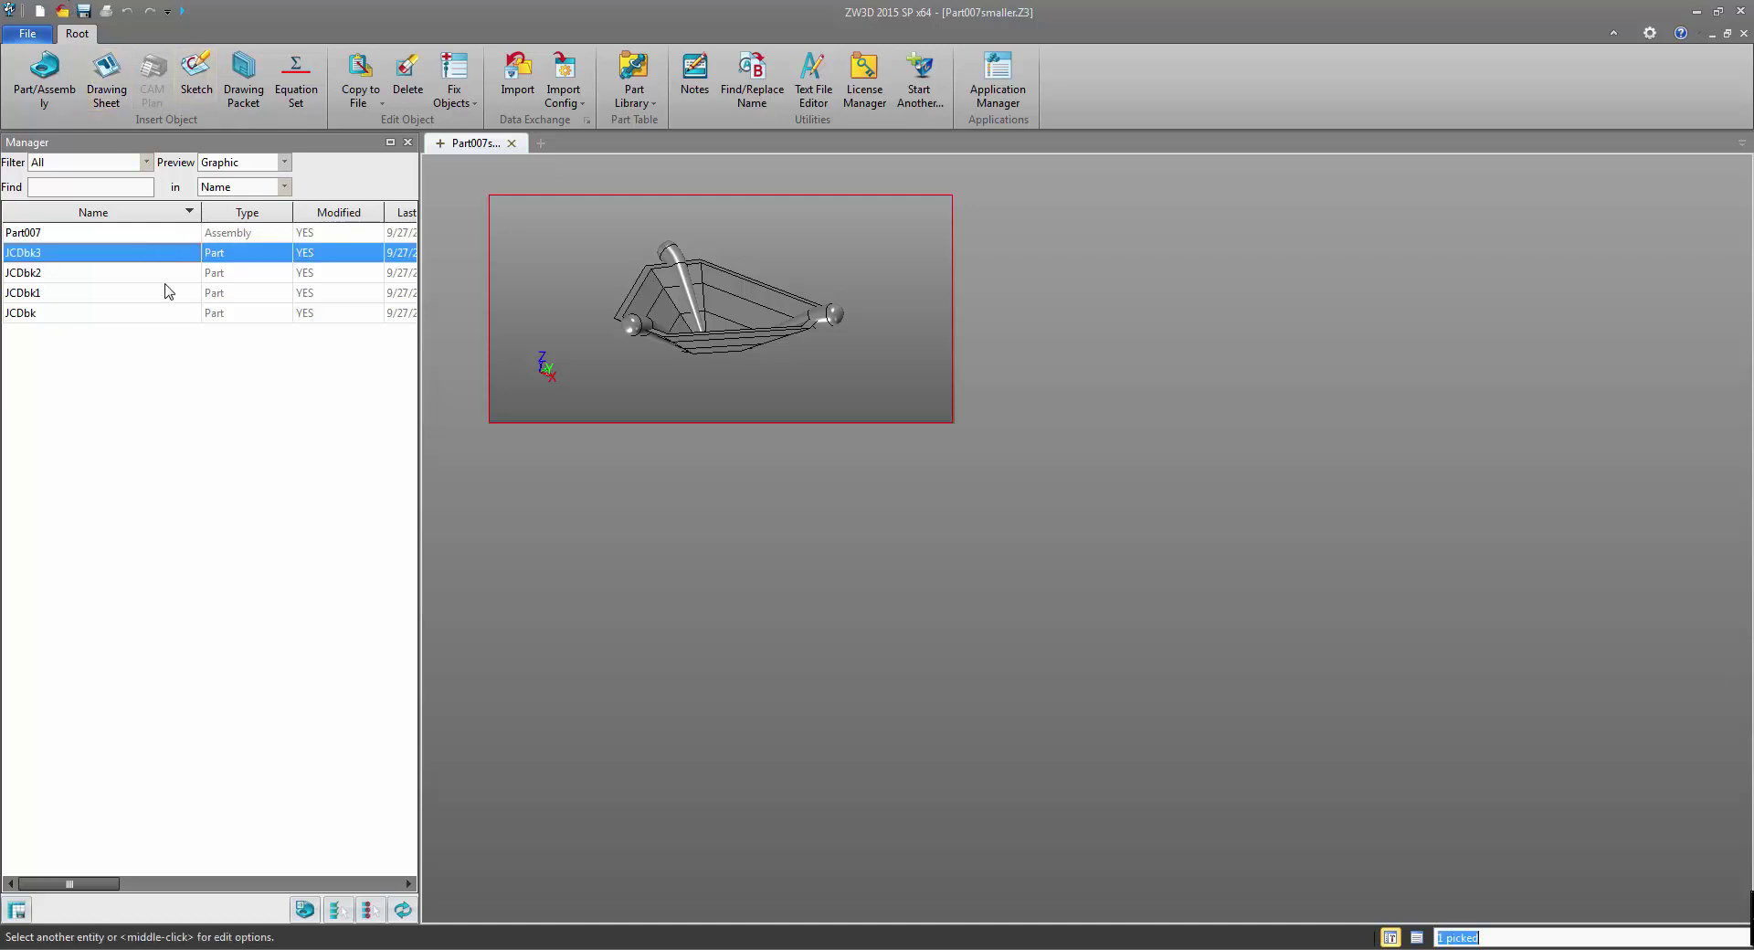
{"action": "left_click", "coordinate": [169, 318], "text": "shift"}
{"action": "key", "text": "Delete"}
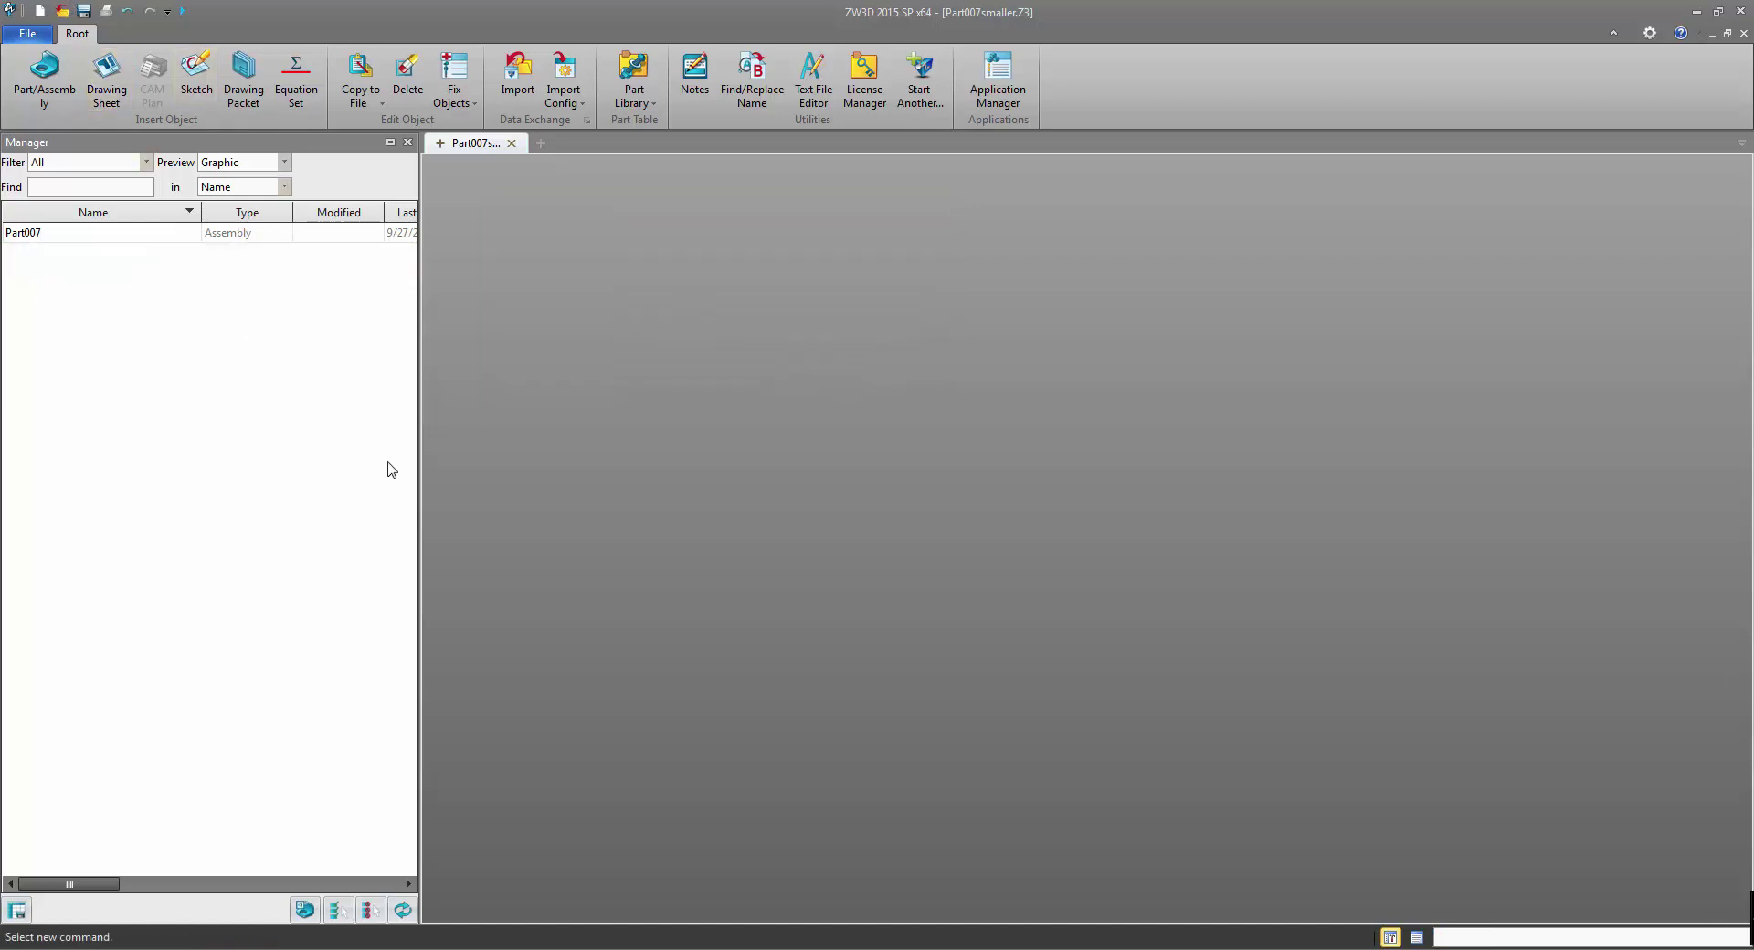
Save a copy of the stripped file to the Desktop as Part007smallest
{"action": "left_click", "coordinate": [28, 33]}
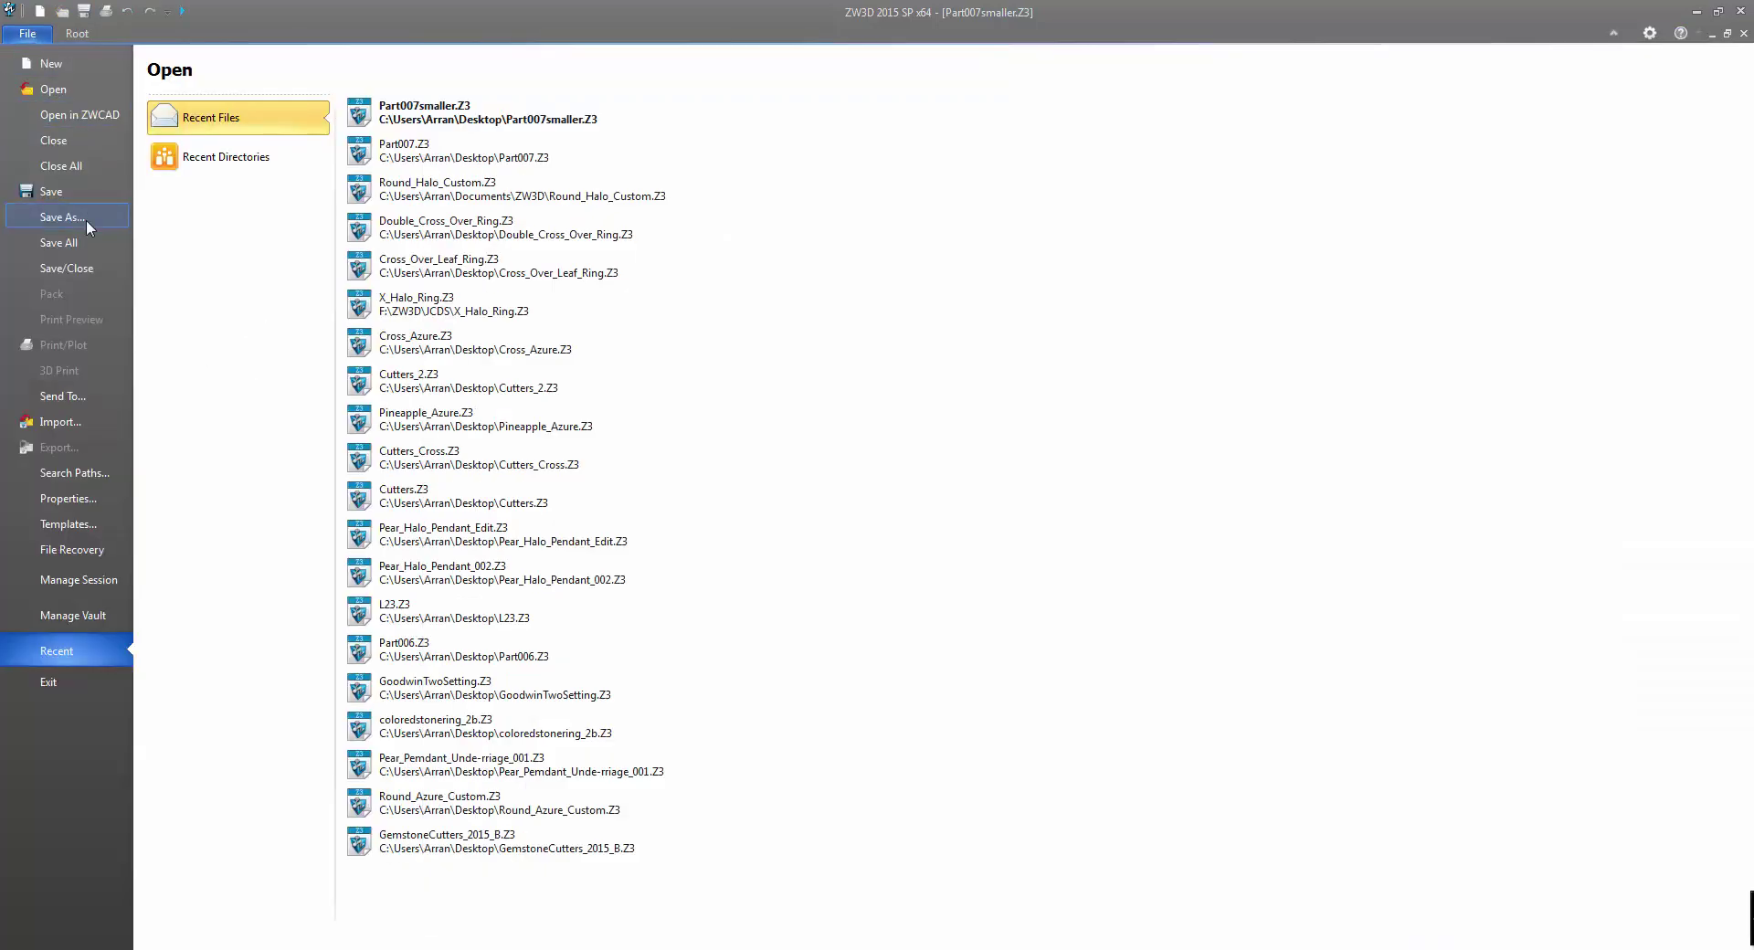
{"action": "left_click", "coordinate": [86, 219]}
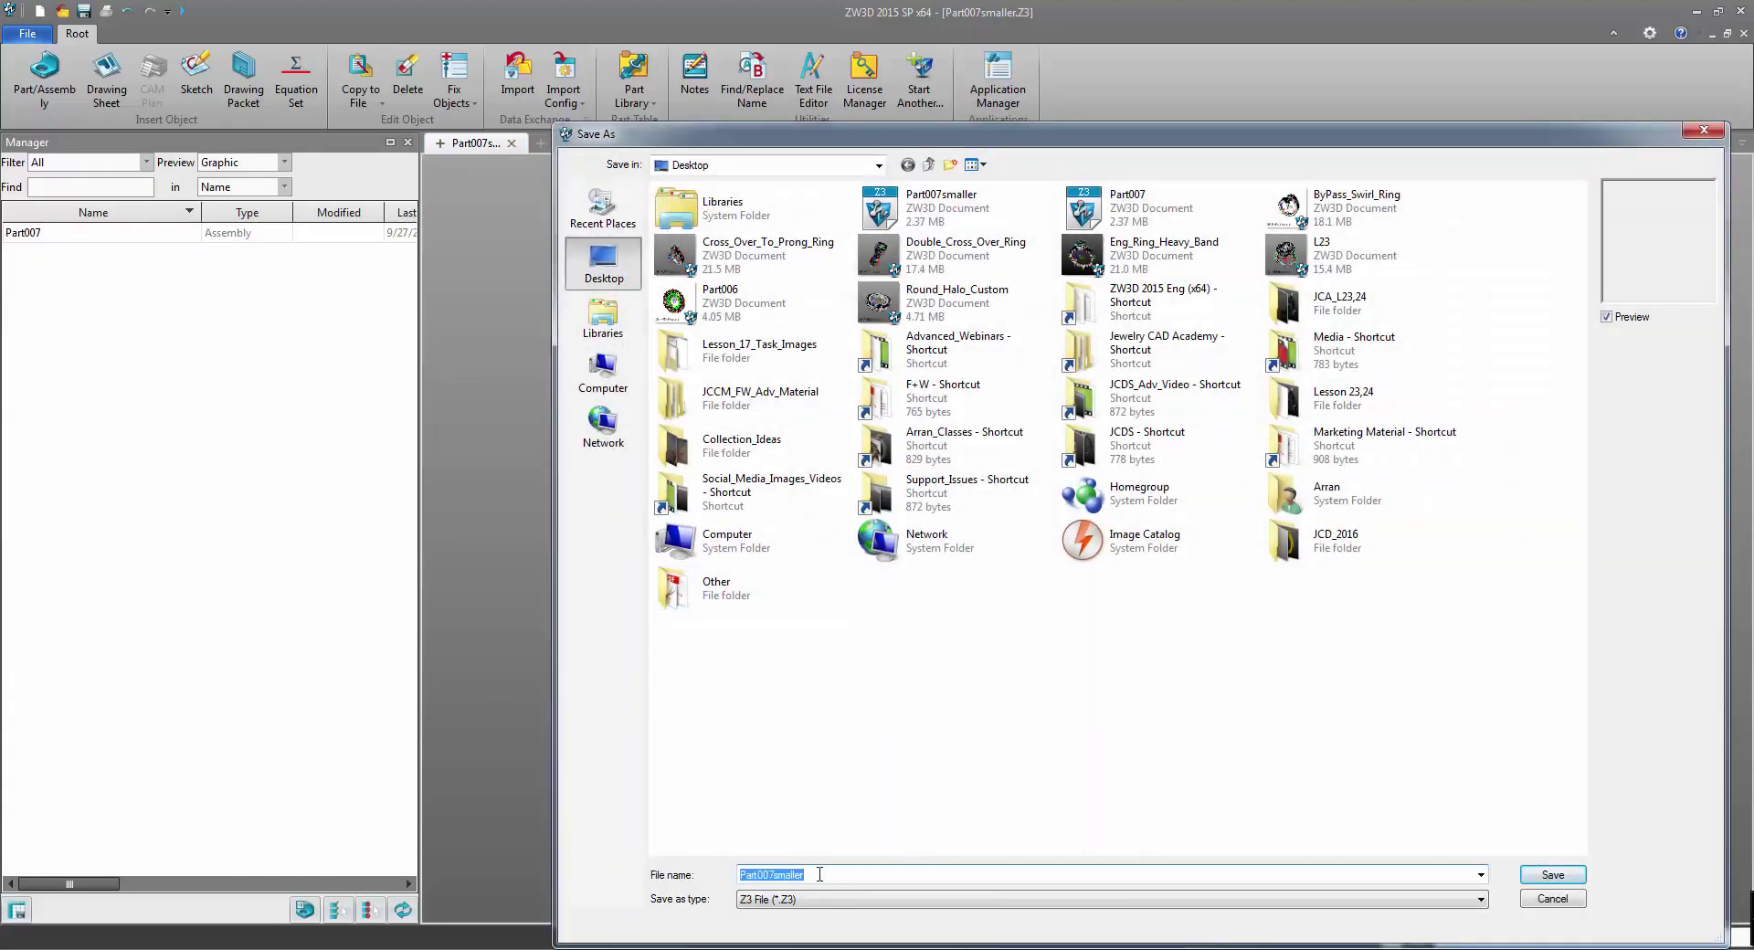
{"action": "left_click", "coordinate": [822, 874]}
{"action": "key", "text": "BackSpace"}
{"action": "key", "text": "BackSpace"}
{"action": "type", "text": "est"}
{"action": "key", "text": "Return"}
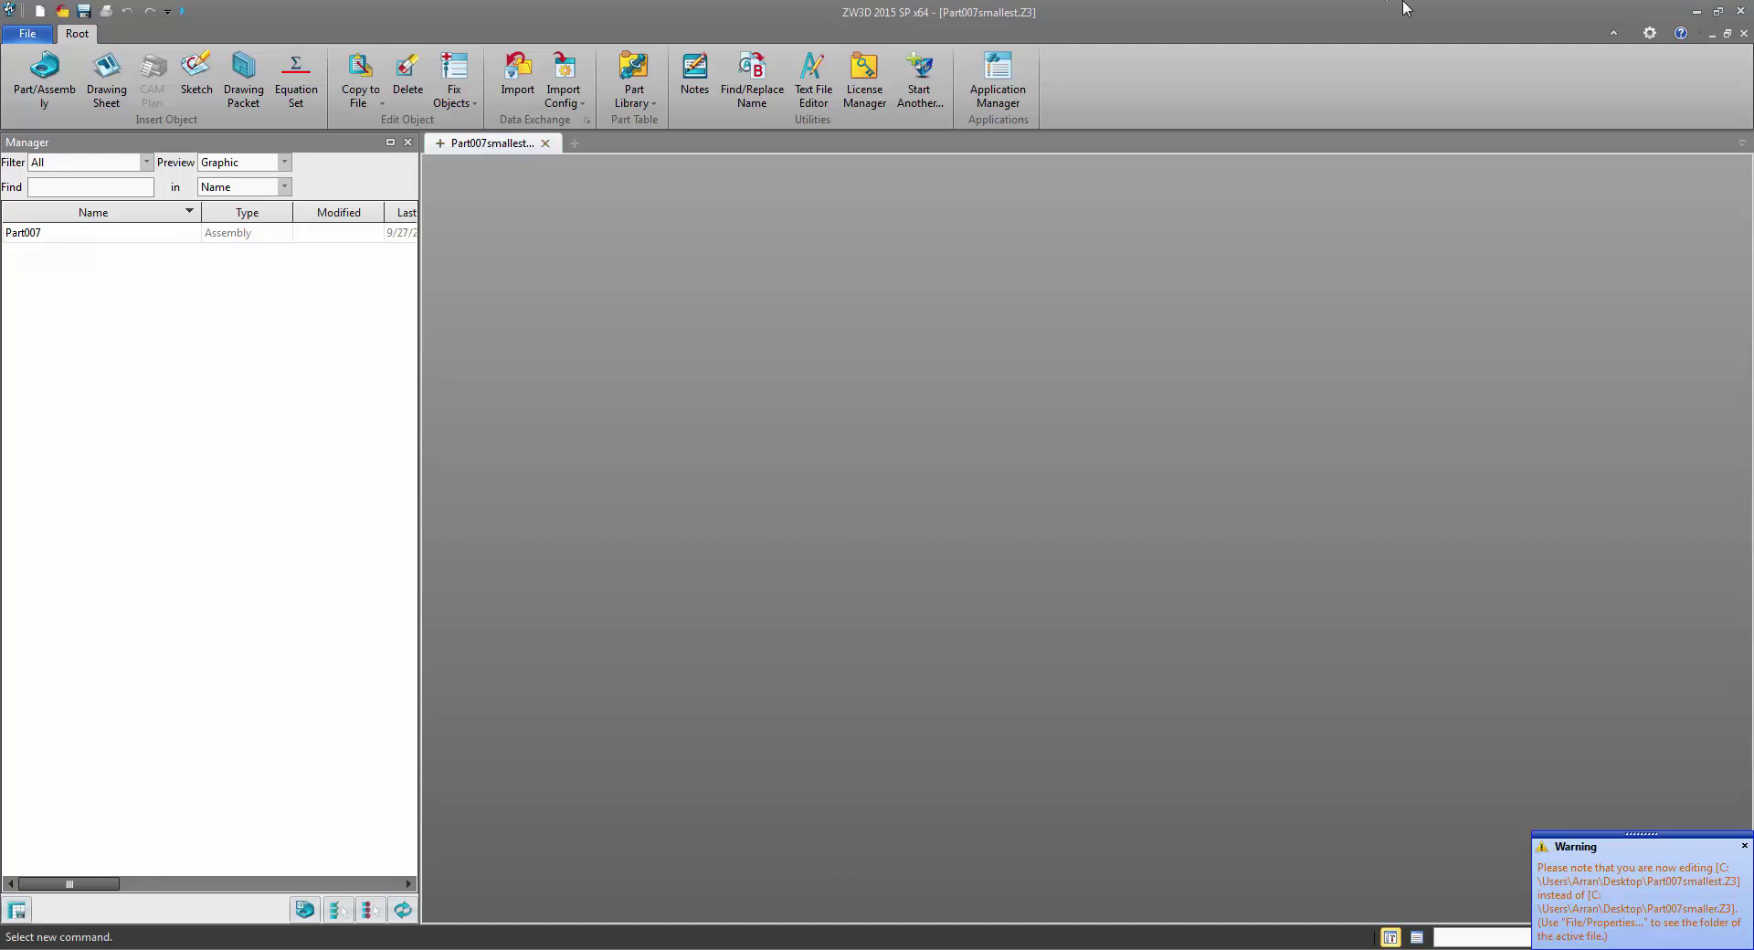
Check the size of the Part007smallest file on the desktop, and return to its root level
{"action": "left_click", "coordinate": [1697, 13]}
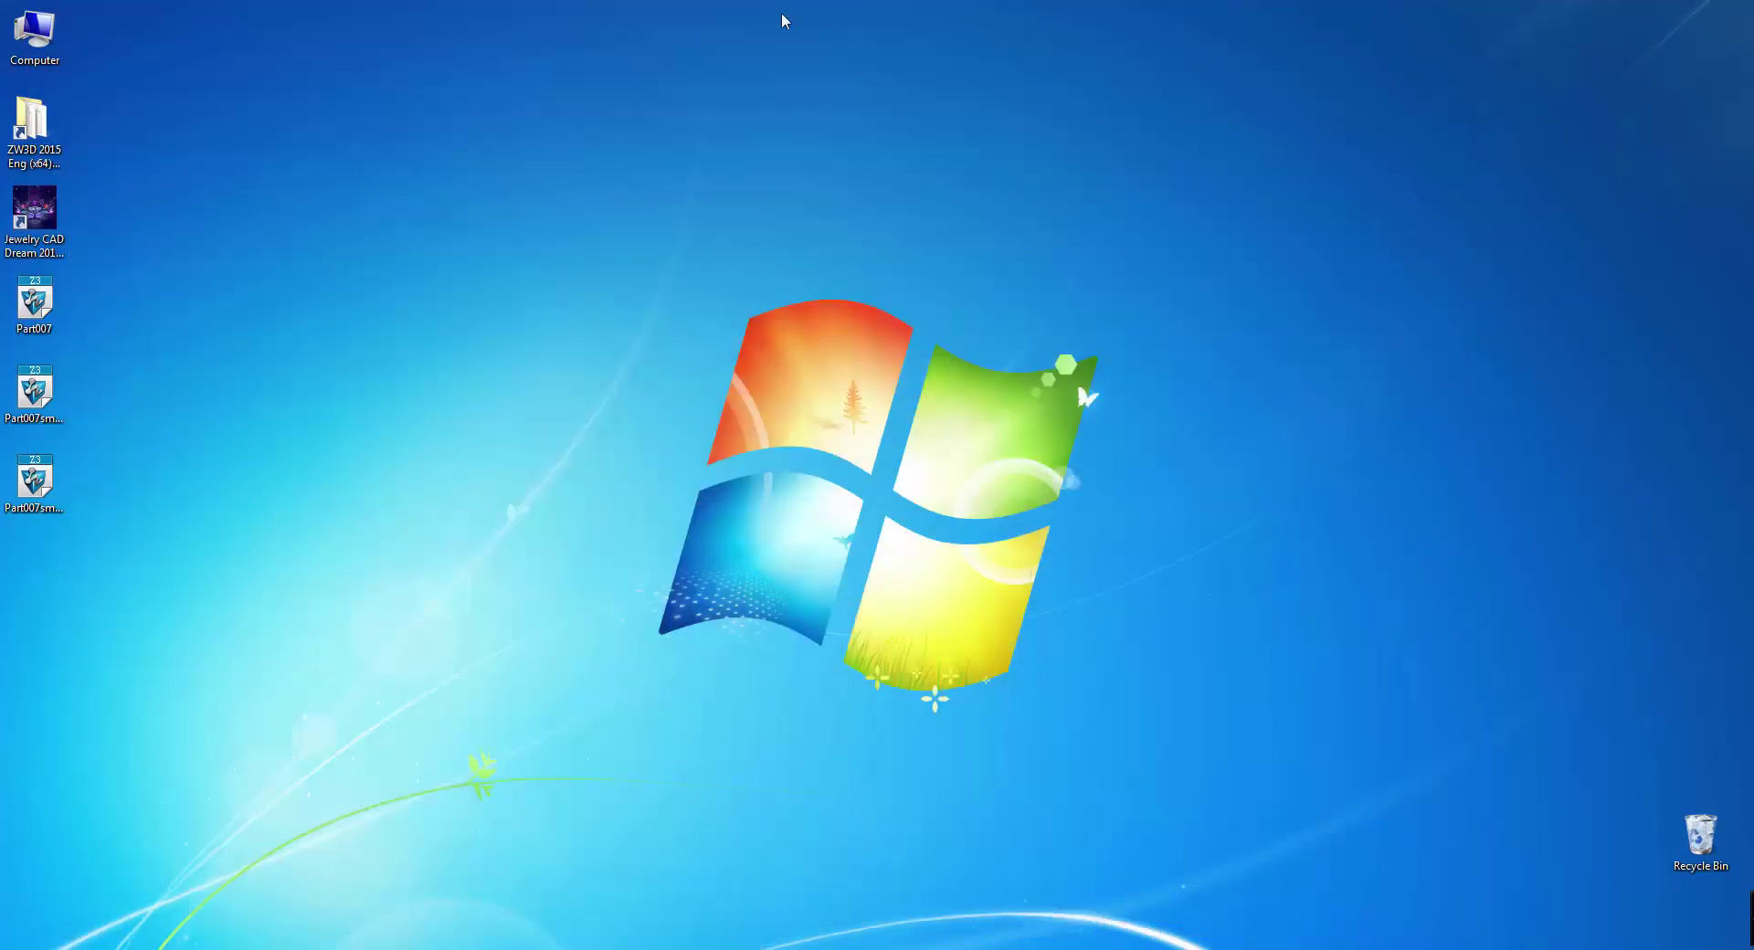
{"action": "left_click", "coordinate": [44, 468]}
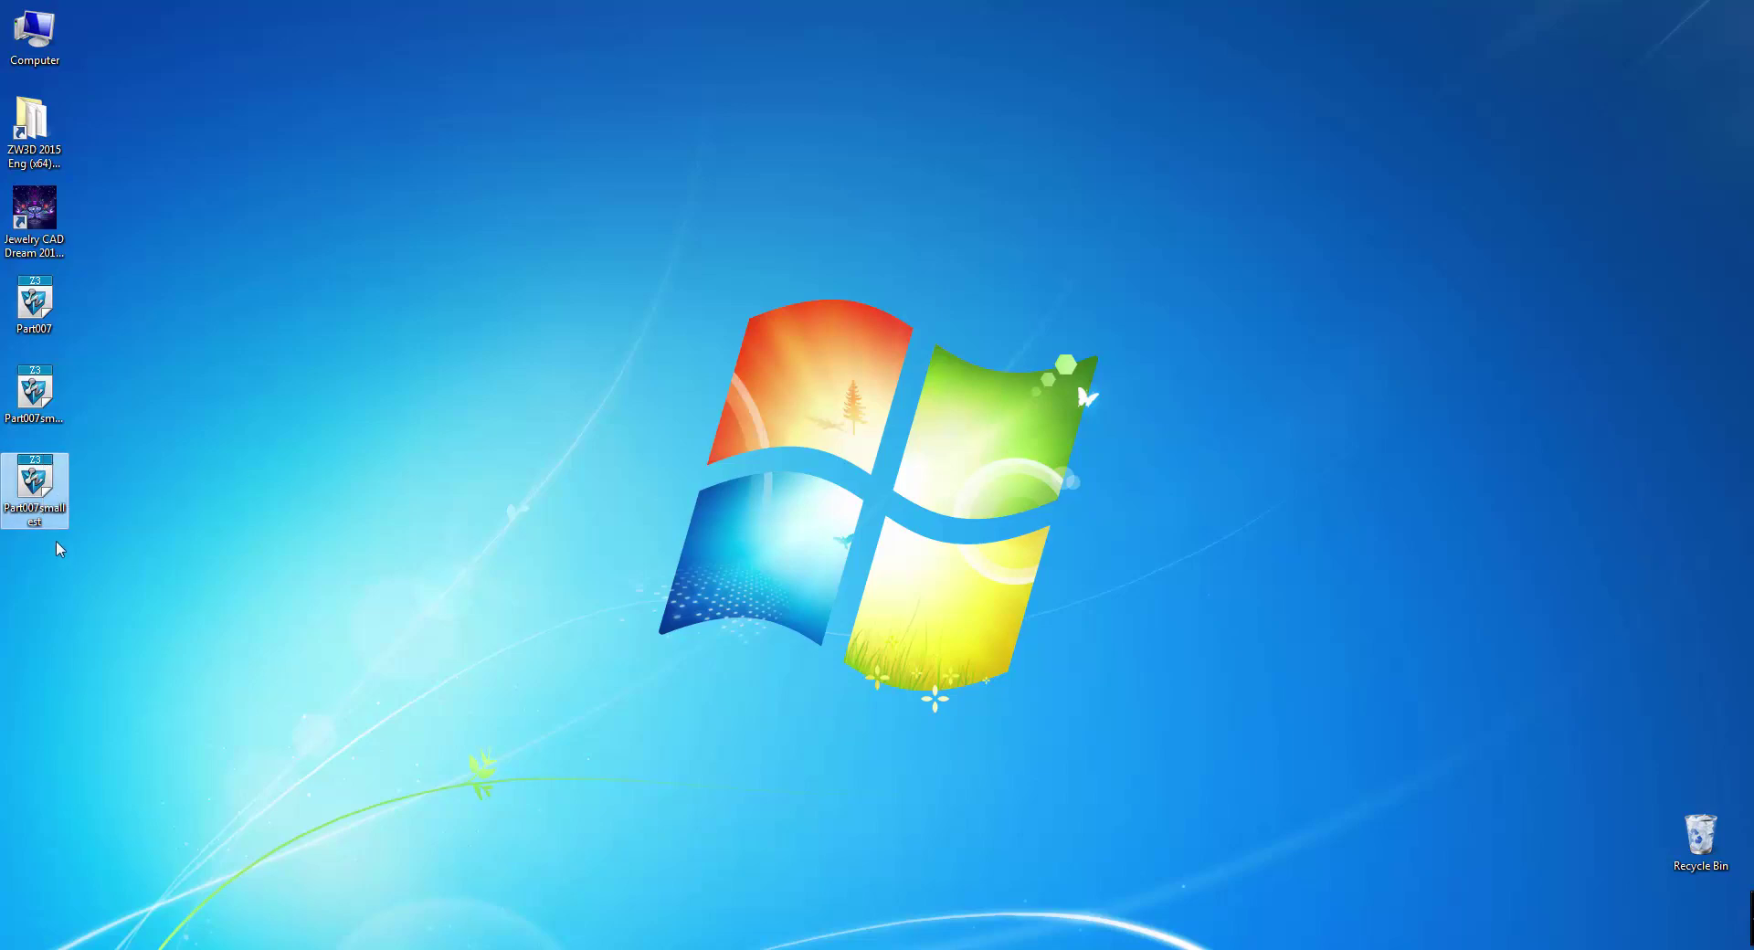
{"action": "left_click", "coordinate": [311, 949]}
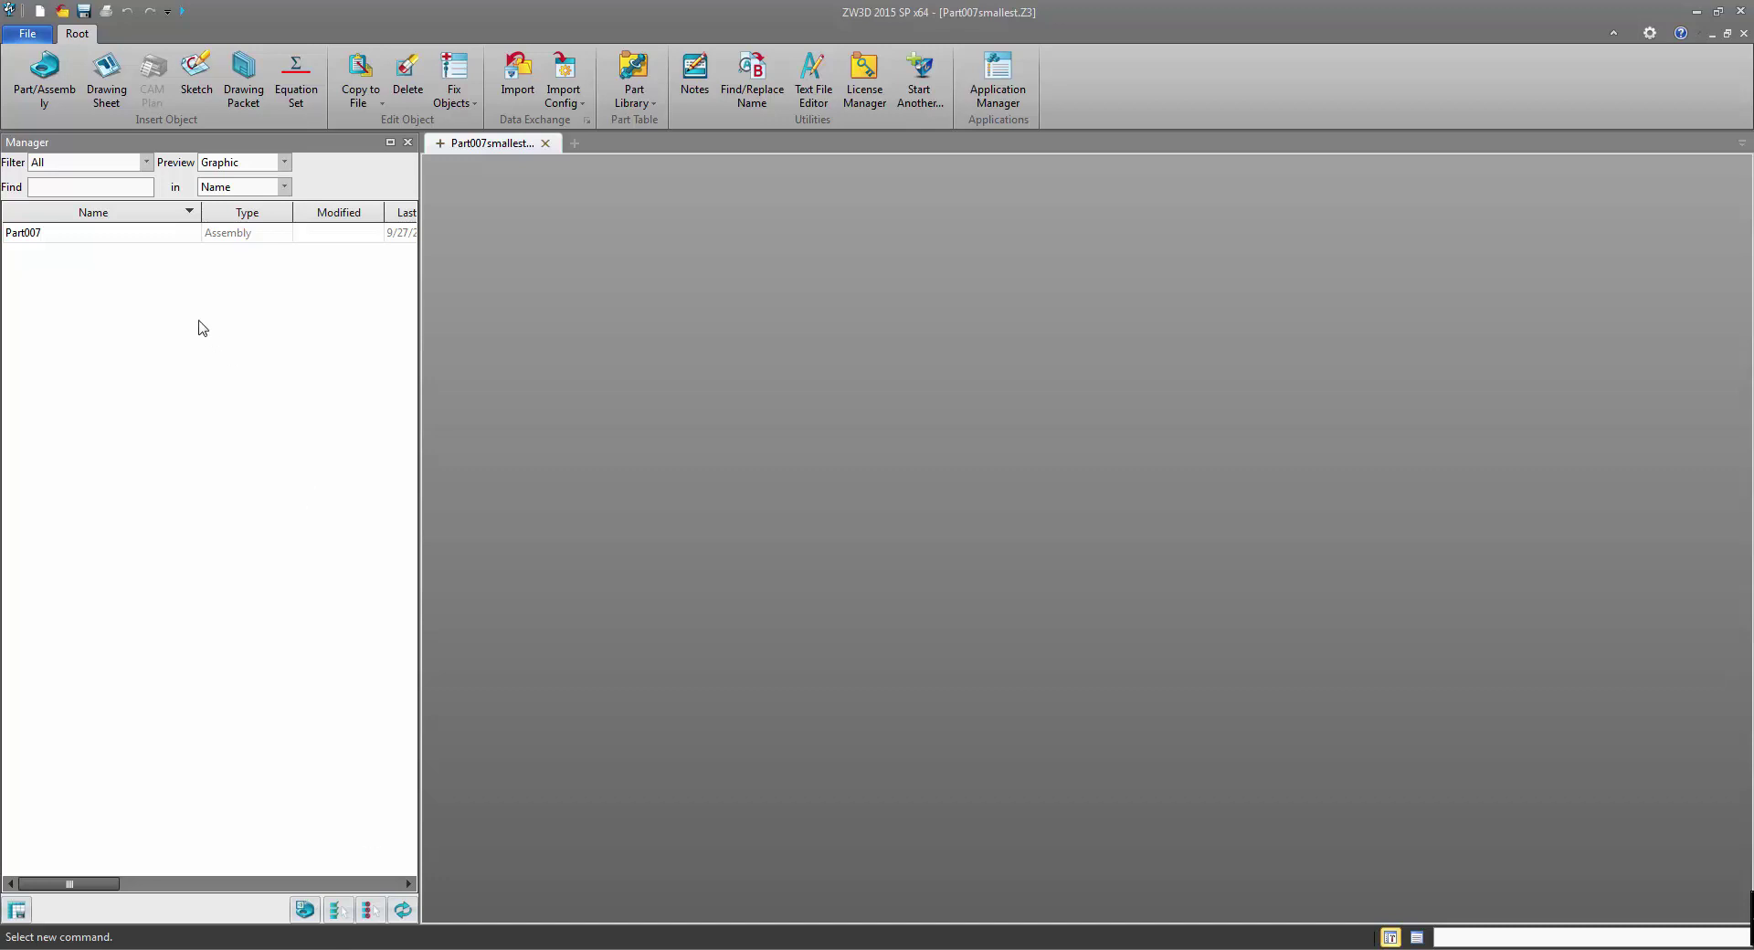
Open the Part007 assembly in Part007smallest and regenerate it to restore the stone and wire setting
{"action": "left_click", "coordinate": [170, 234]}
{"action": "double_click", "coordinate": [173, 240]}
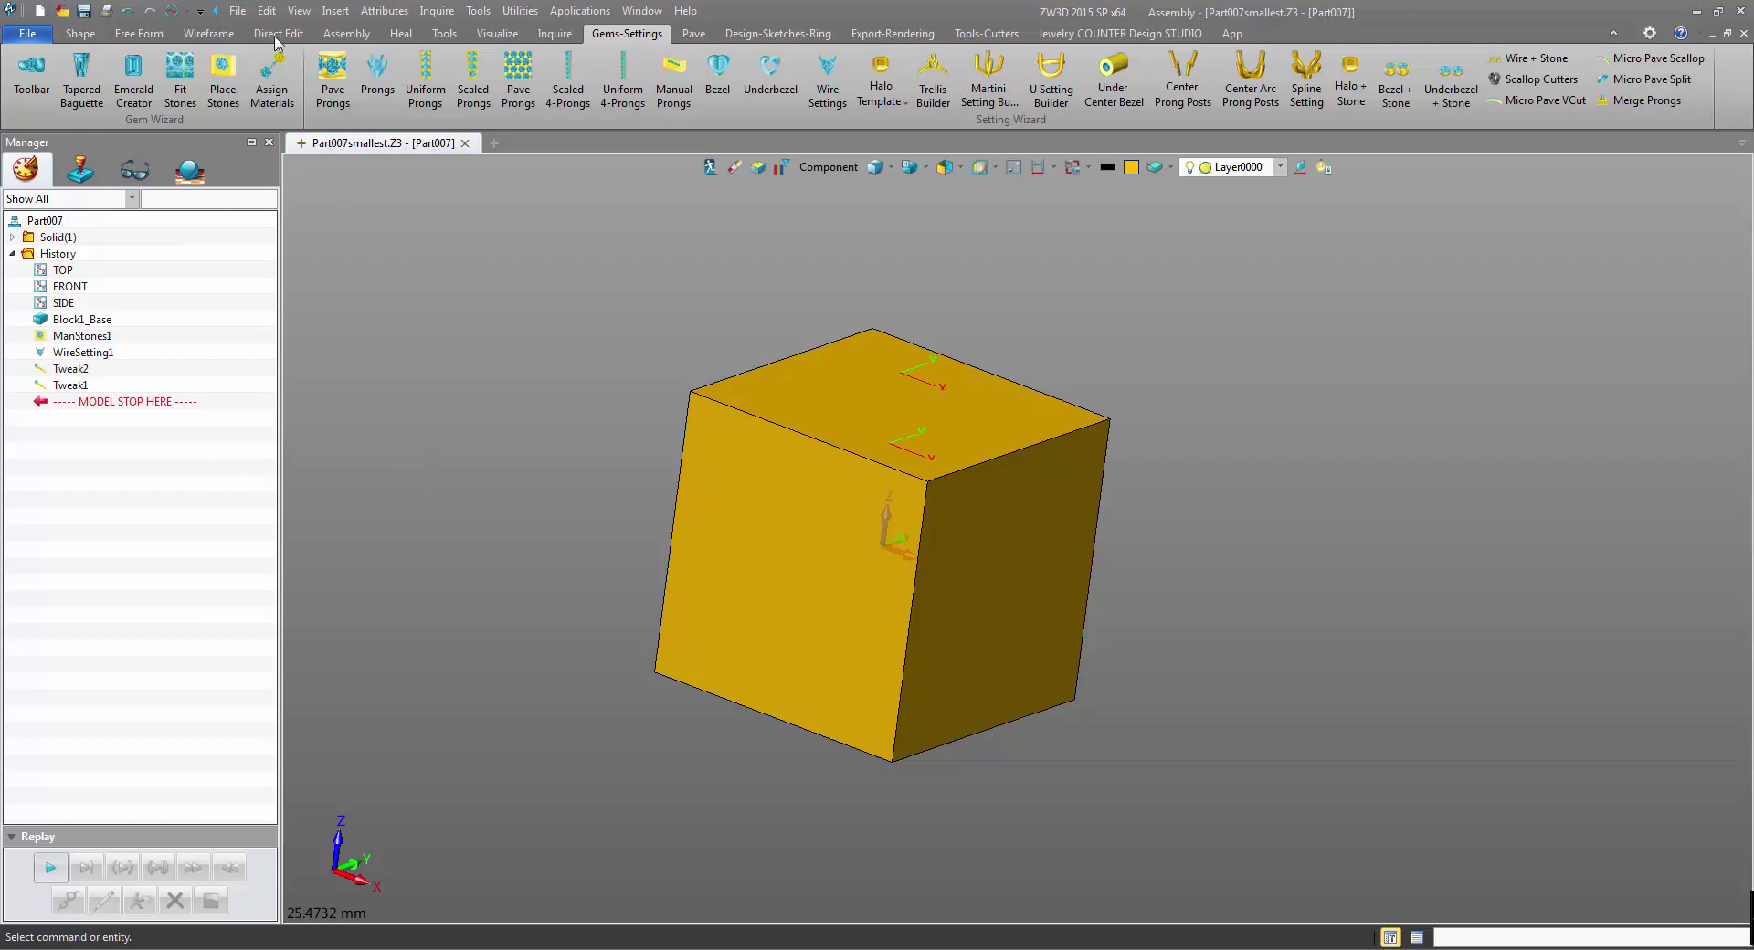
{"action": "left_click", "coordinate": [171, 11]}
{"action": "left_click", "coordinate": [954, 547]}
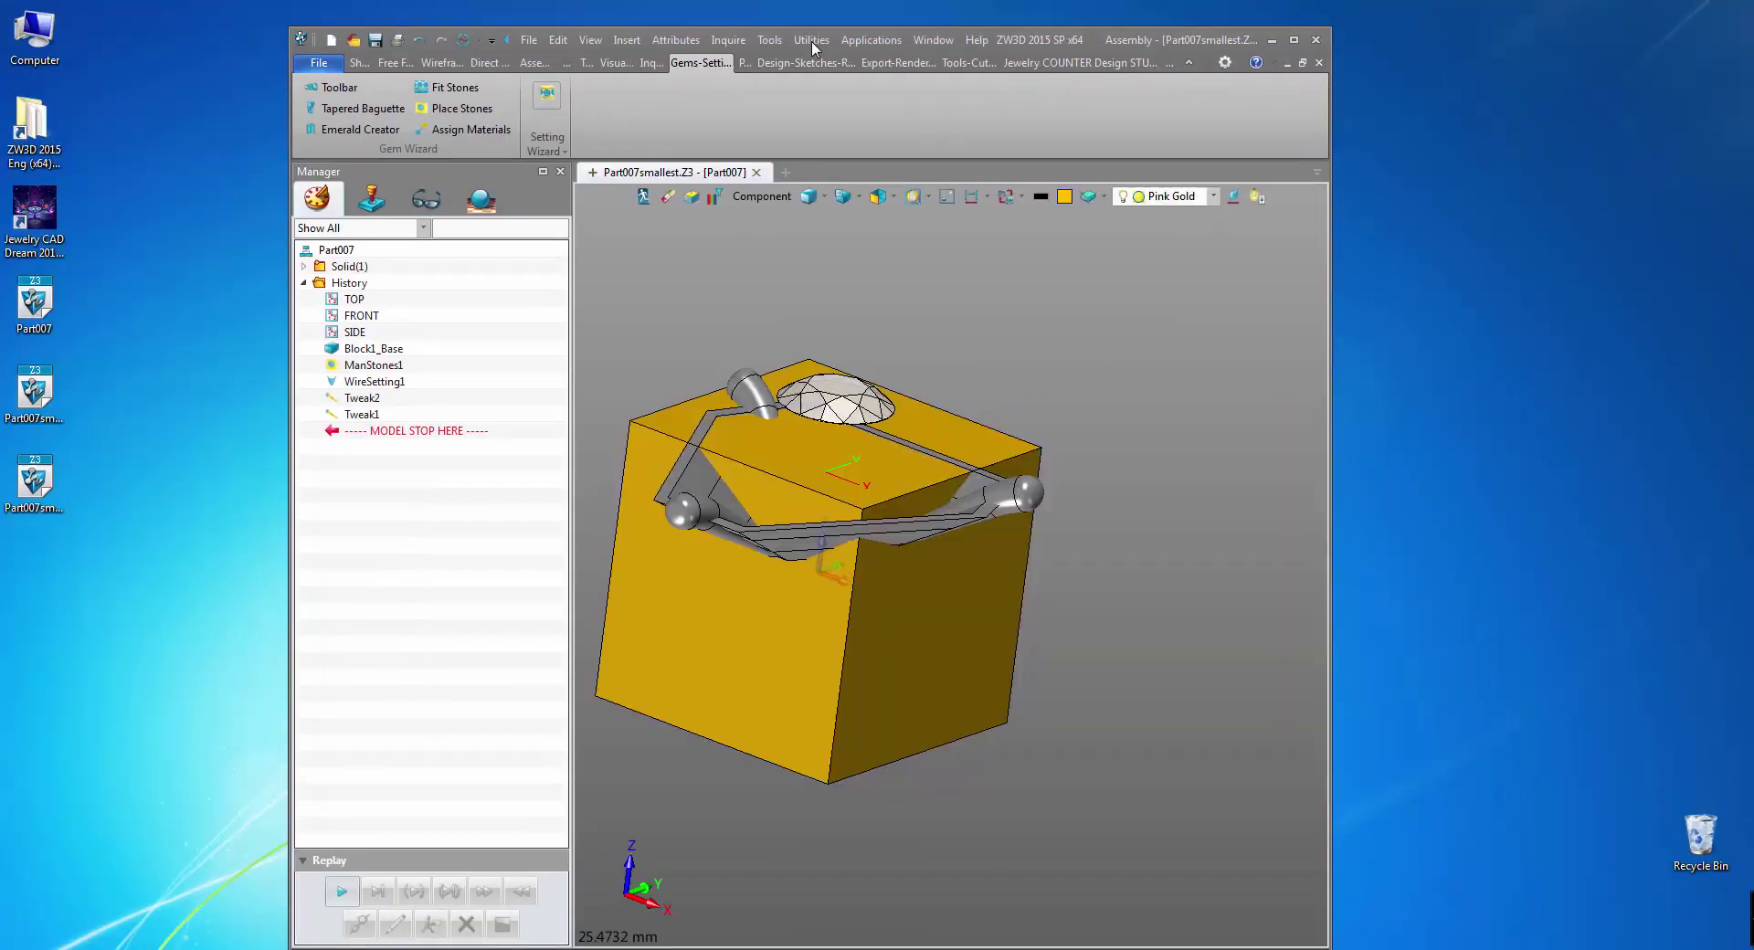
View the saved files on the desktop beside the assembly window, and return the window to full size
{"action": "double_click", "coordinate": [778, 13]}
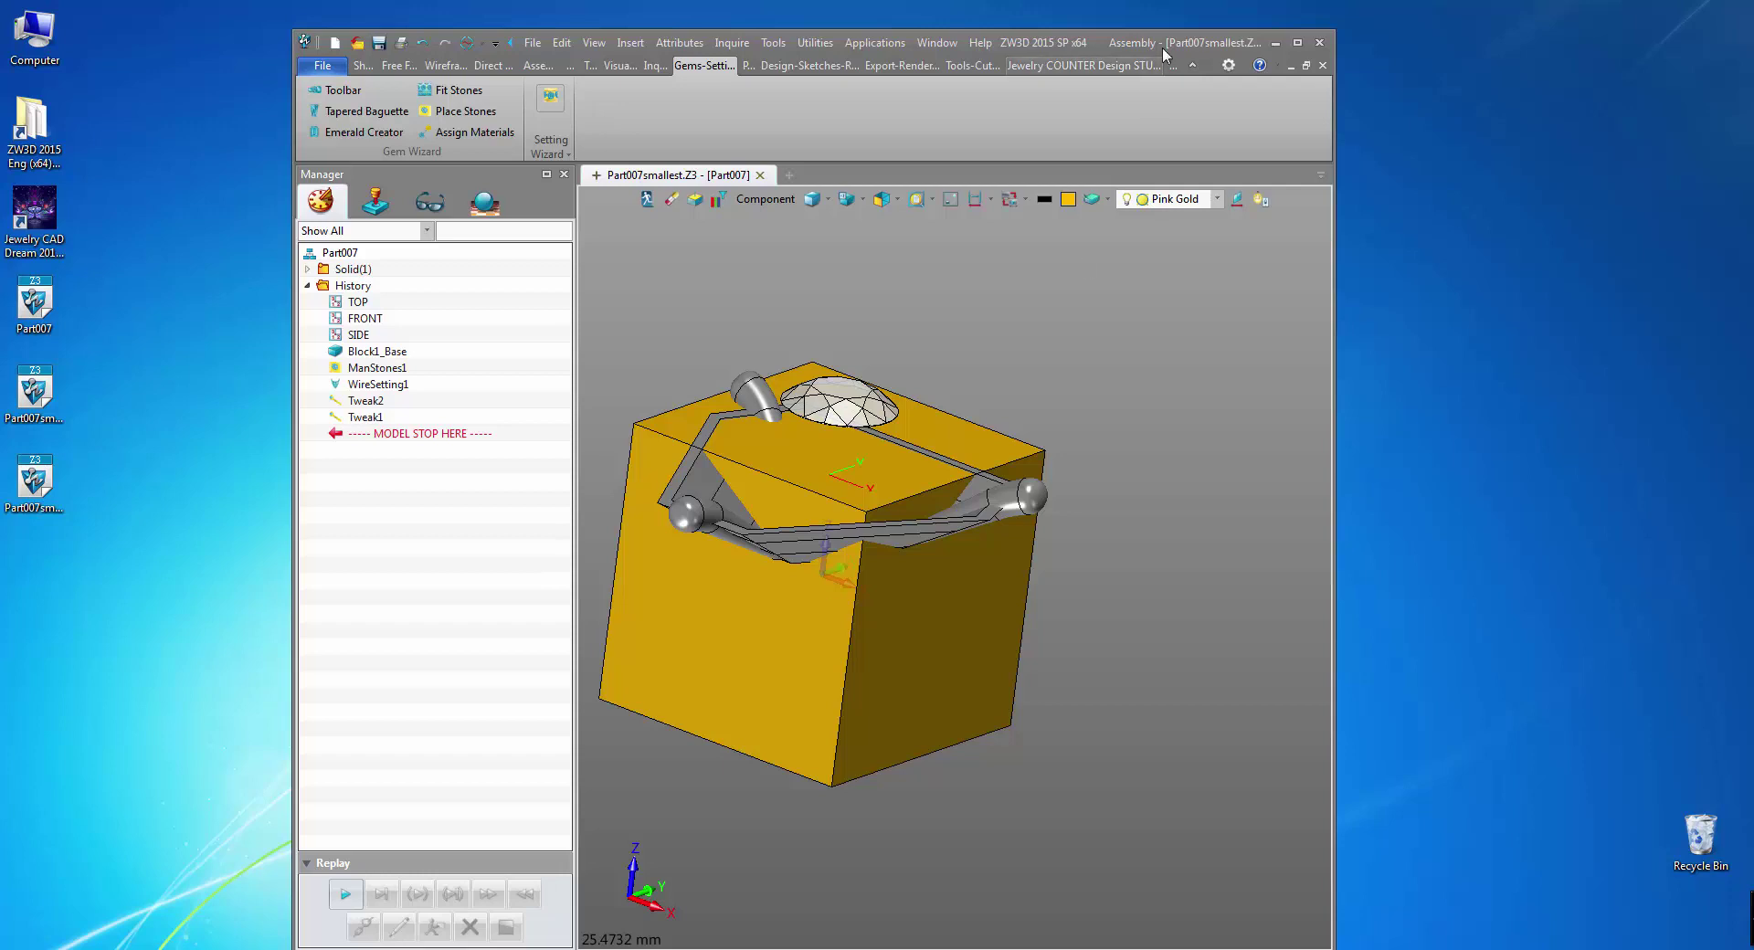
{"action": "double_click", "coordinate": [1107, 36]}
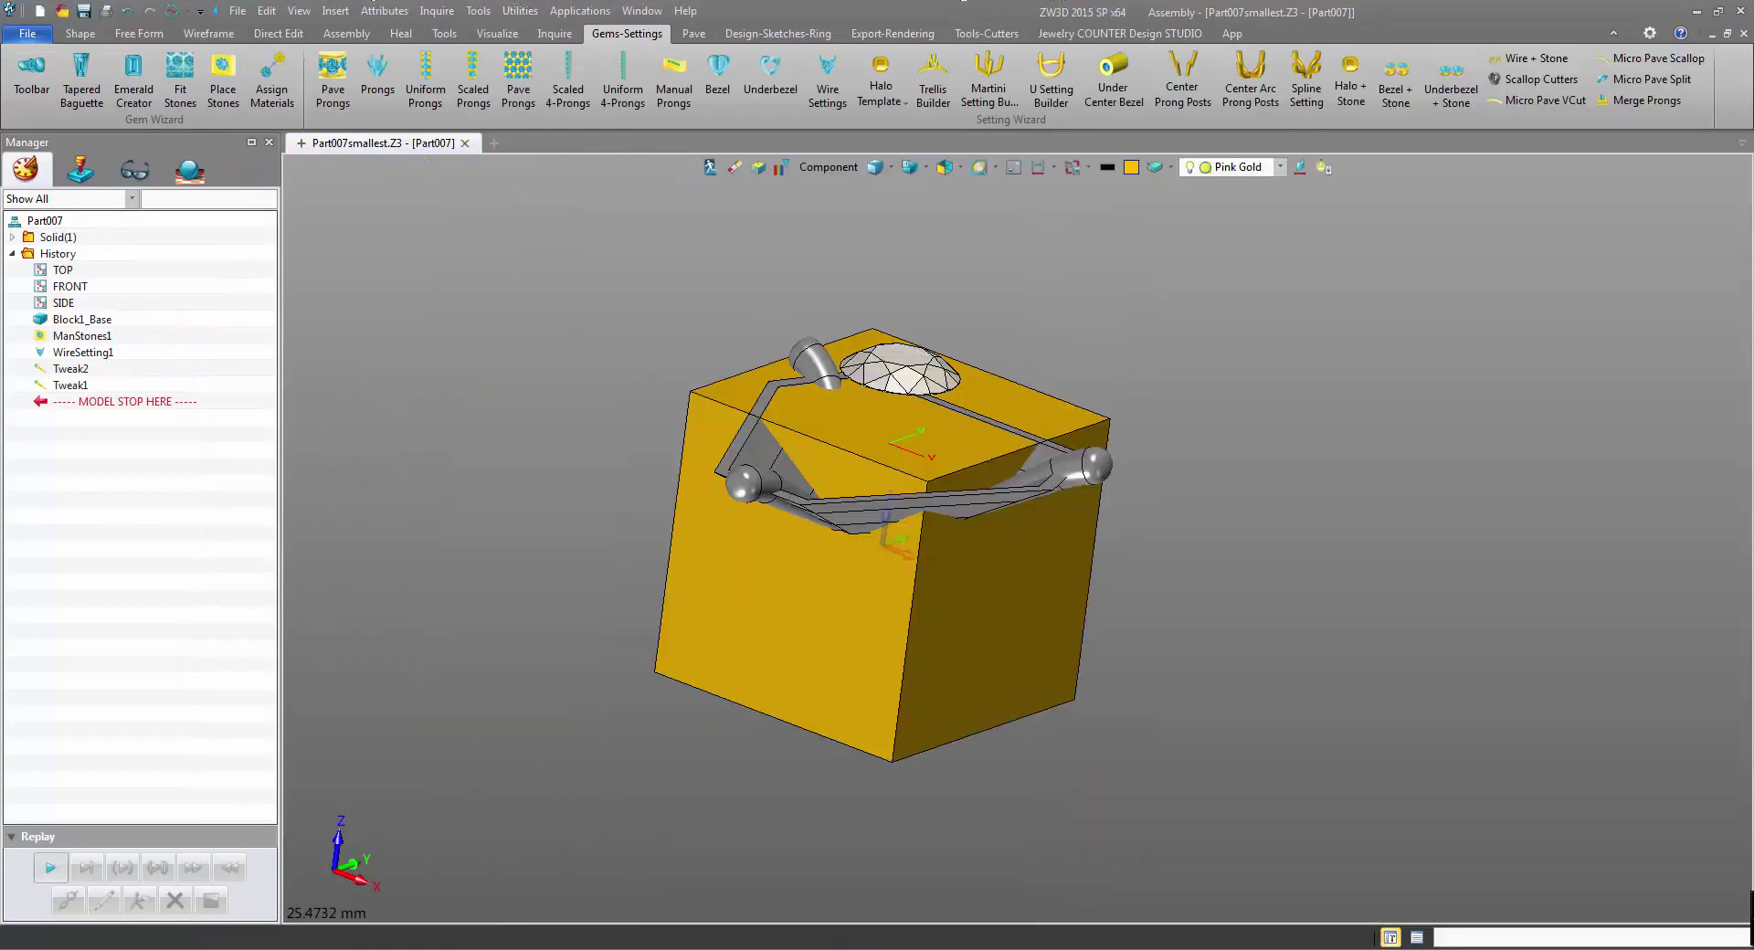